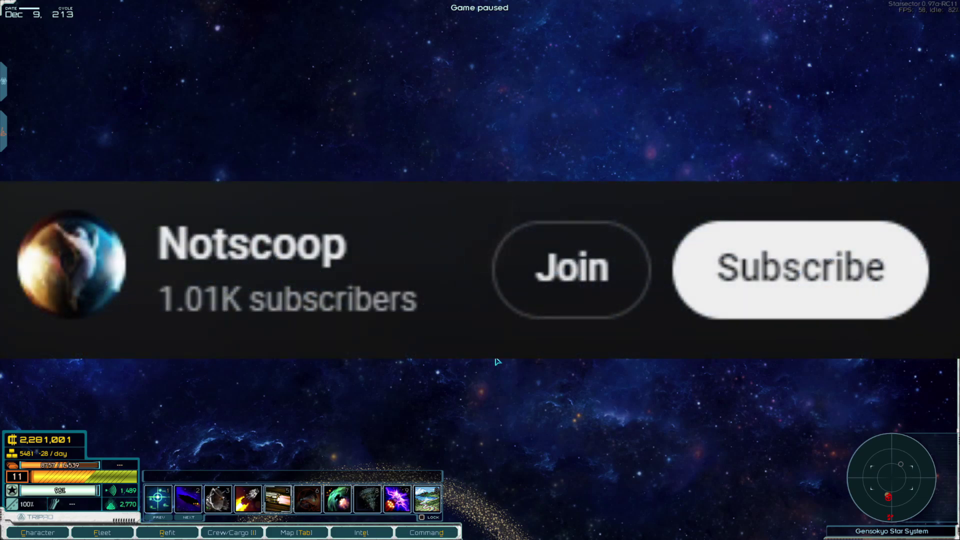
Check the intel reports and Gensokyo system map, then travel until a Gensoukyou patrol hails.
key("e")
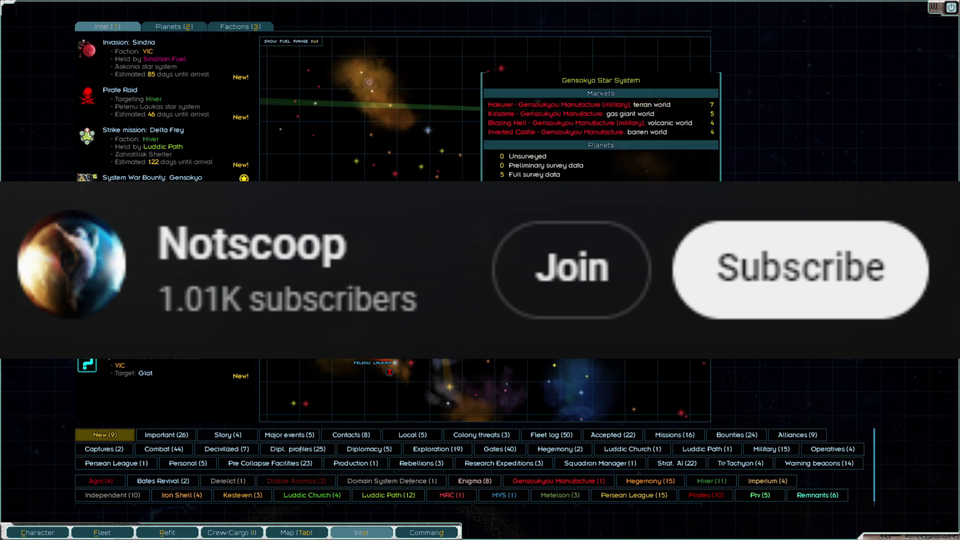
left_click(517, 325)
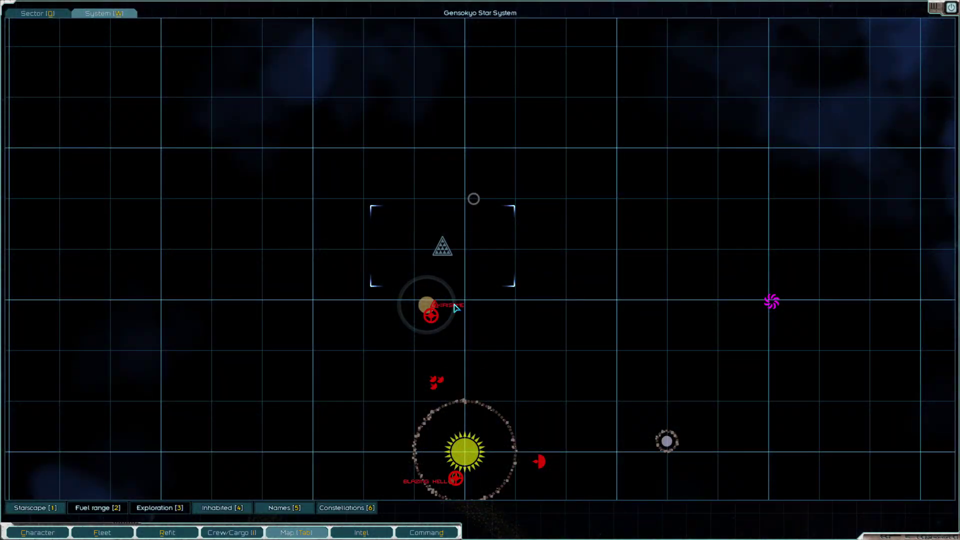
key("Tab")
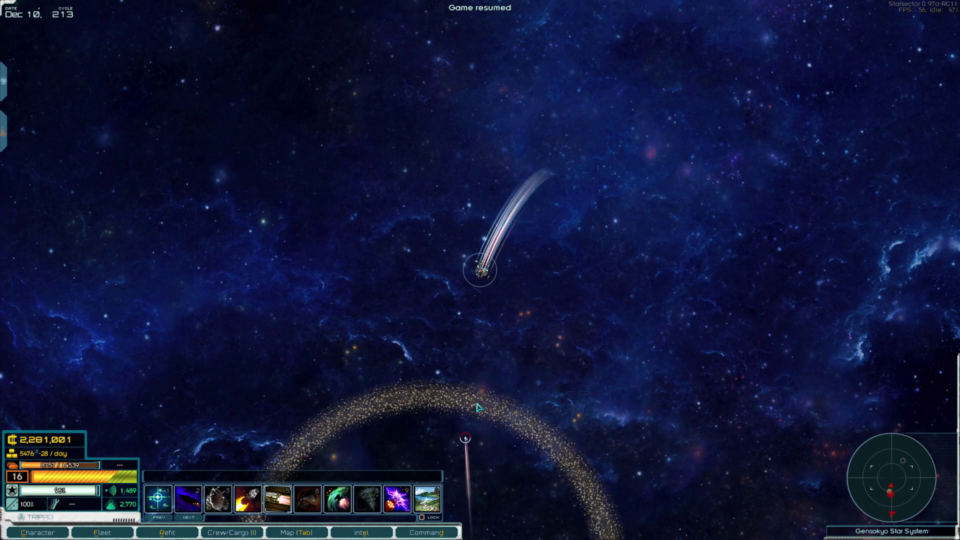
key("space")
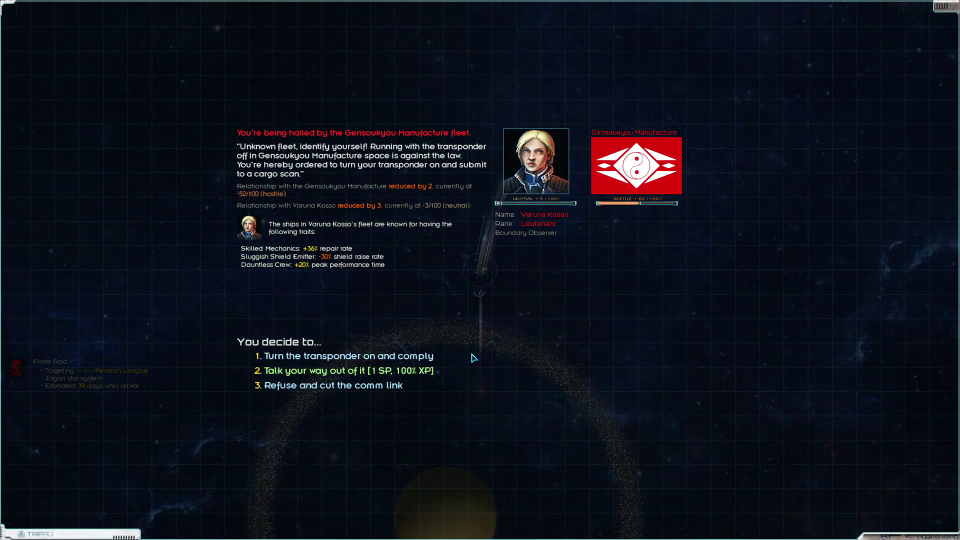
Refuse the patrol's cargo scan and pursue its fleet under the second-in-command.
left_click(333, 387)
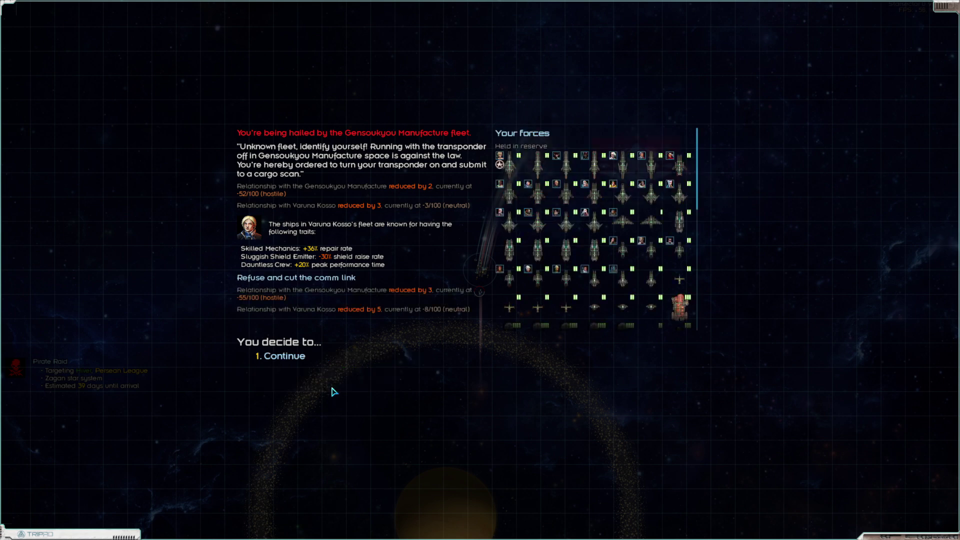
left_click(289, 357)
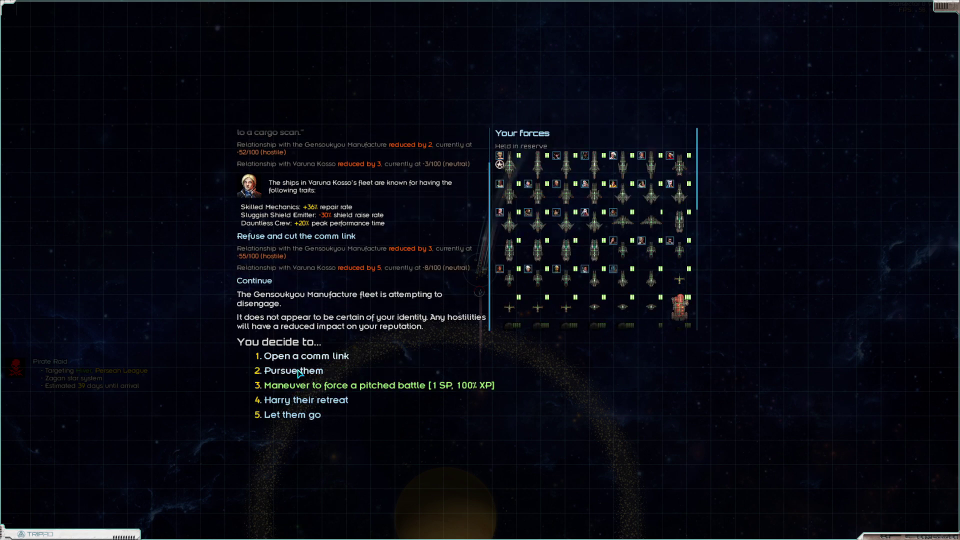
left_click(300, 370)
left_click(342, 357)
scroll(488, 301, "down", 2)
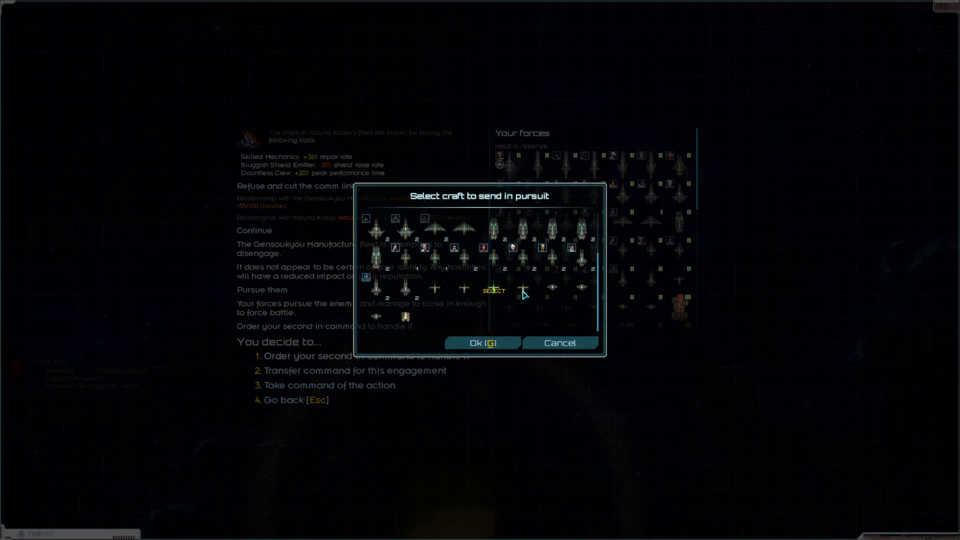
left_click(489, 343)
Salvage the defeated patrol's wreckage, taking all items.
left_click(298, 373)
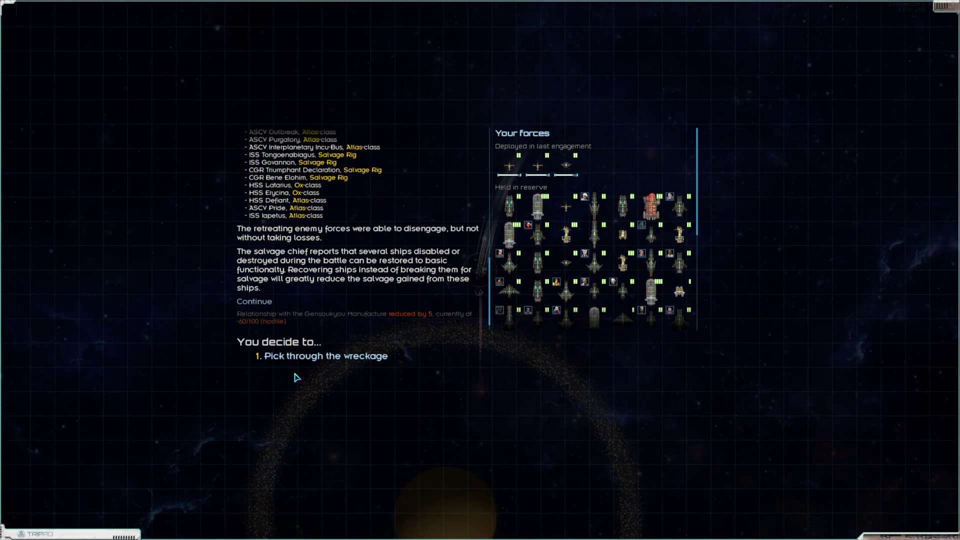
left_click(332, 358)
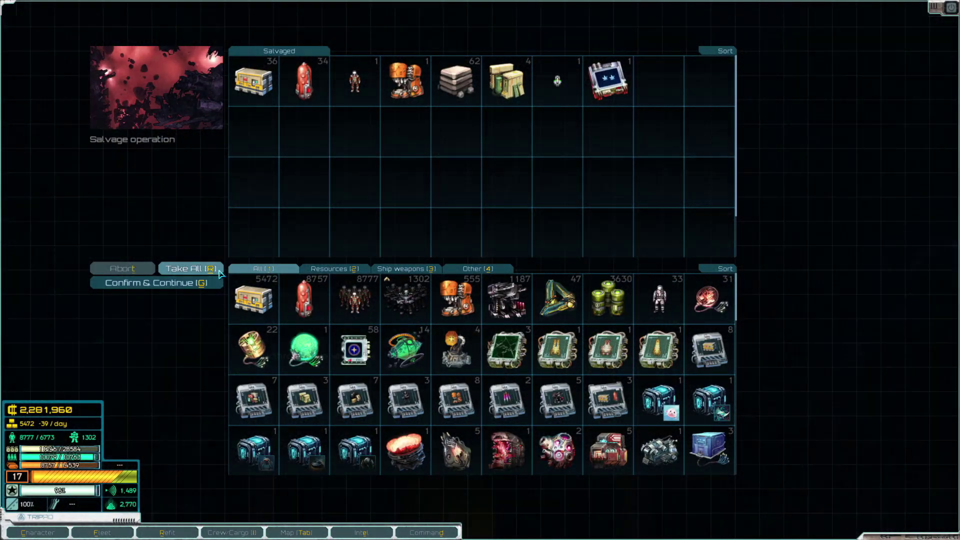
left_click(202, 283)
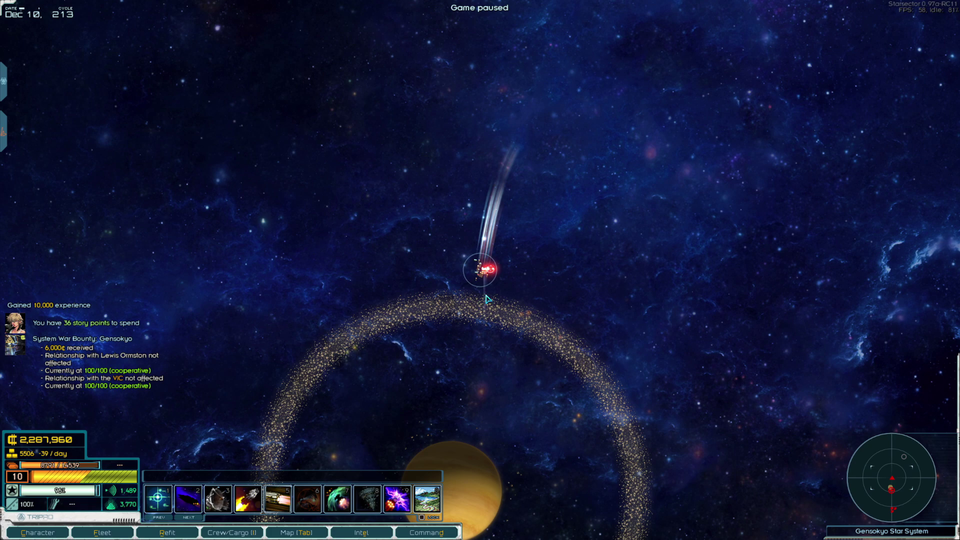
Fly at boosted speed to Kirisame Station and weigh military options against its battlestation.
key("space")
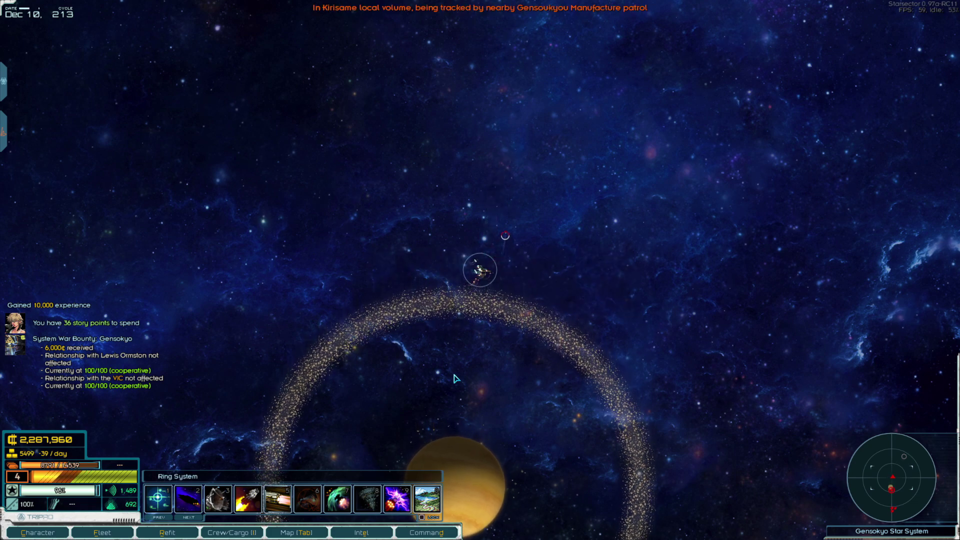
left_click(455, 379)
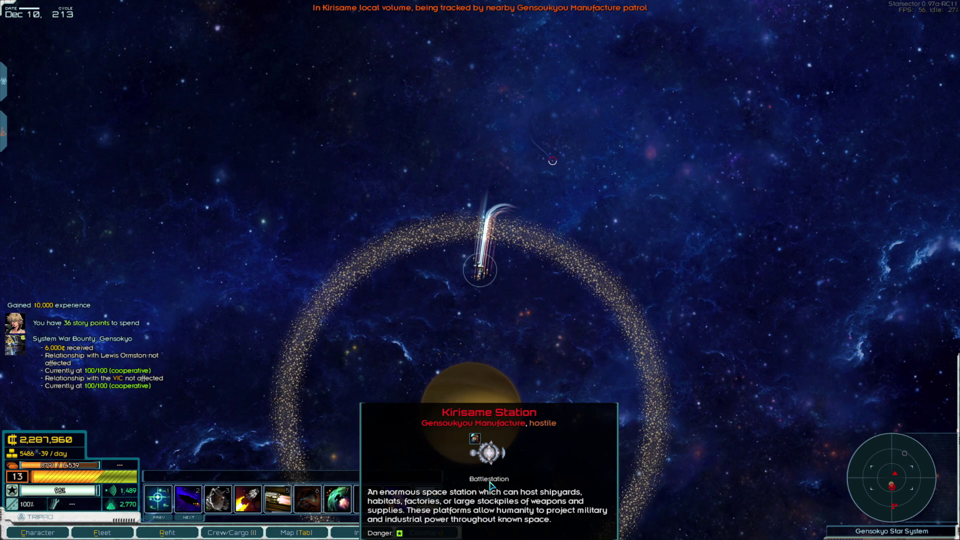
key("space")
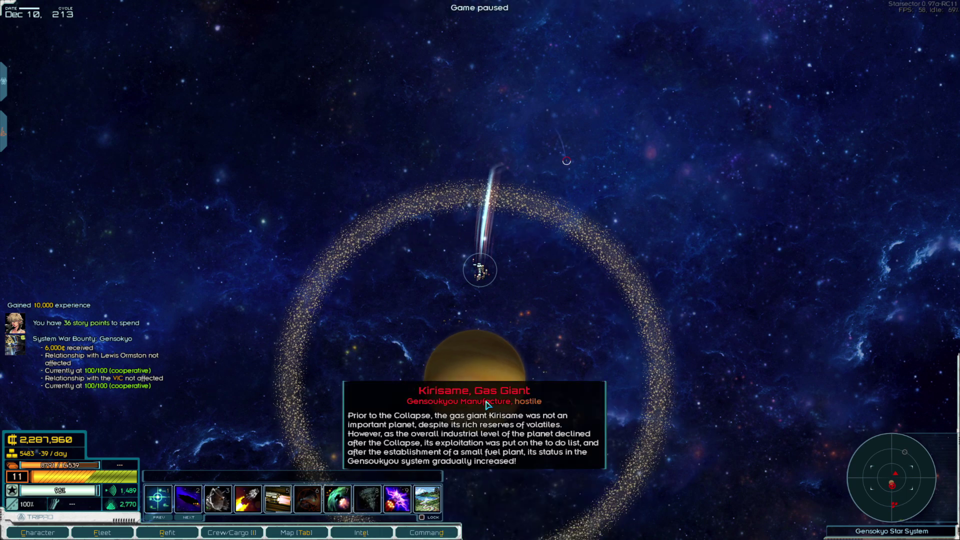
key("space")
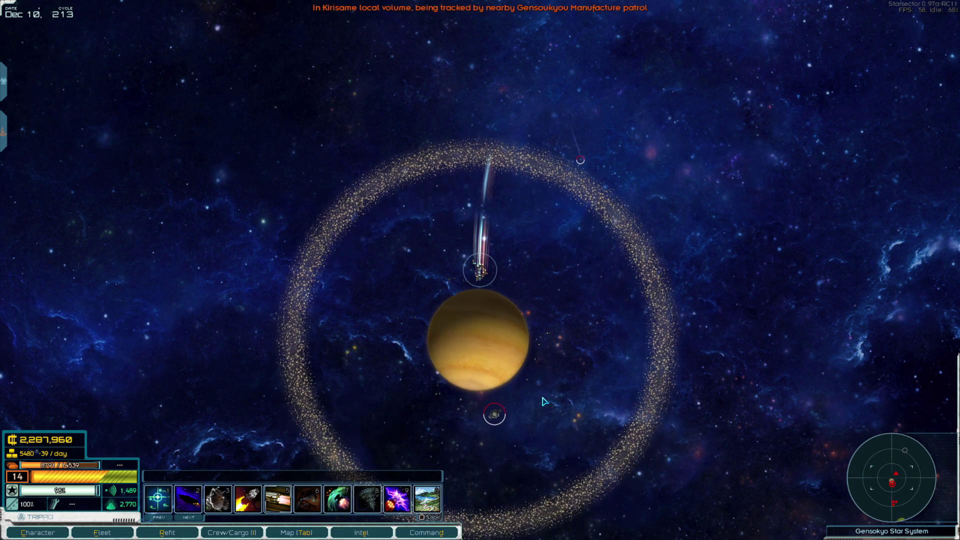
key("shift")
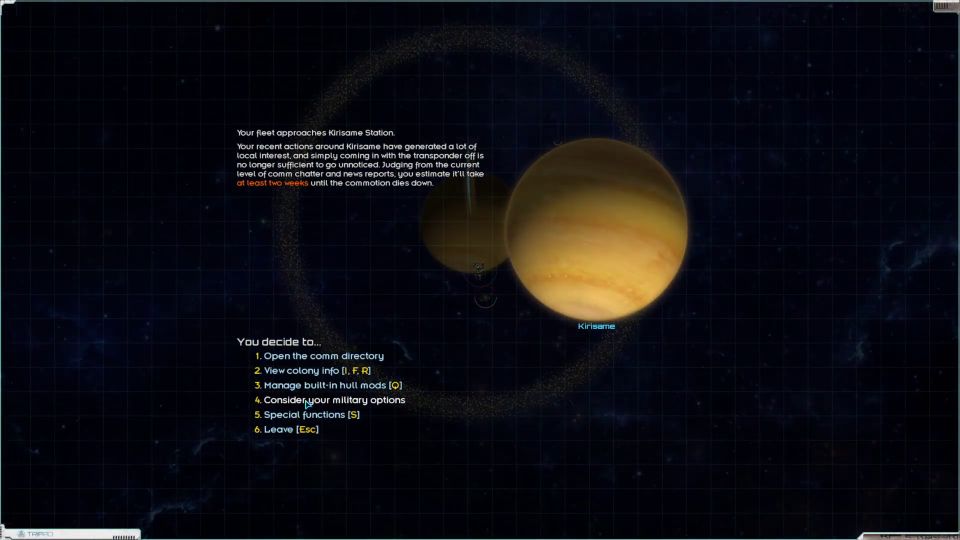
left_click(307, 404)
scroll(556, 299, "down", 3)
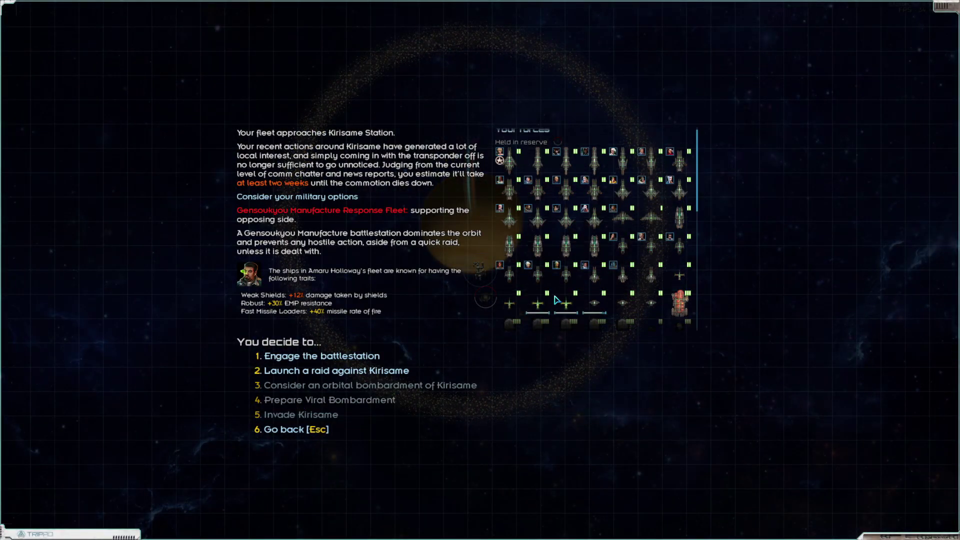
scroll(557, 300, "down", 3)
scroll(557, 300, "down", 3)
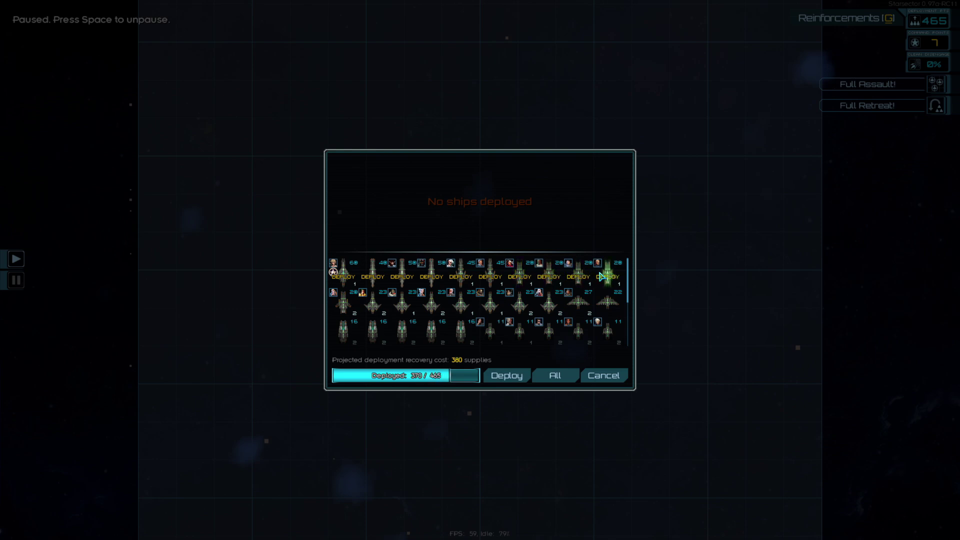
Deploy the ships and bombard the targeted battlestation with Abyssus Array and Mega Flux Rocket Pods.
left_click(507, 376)
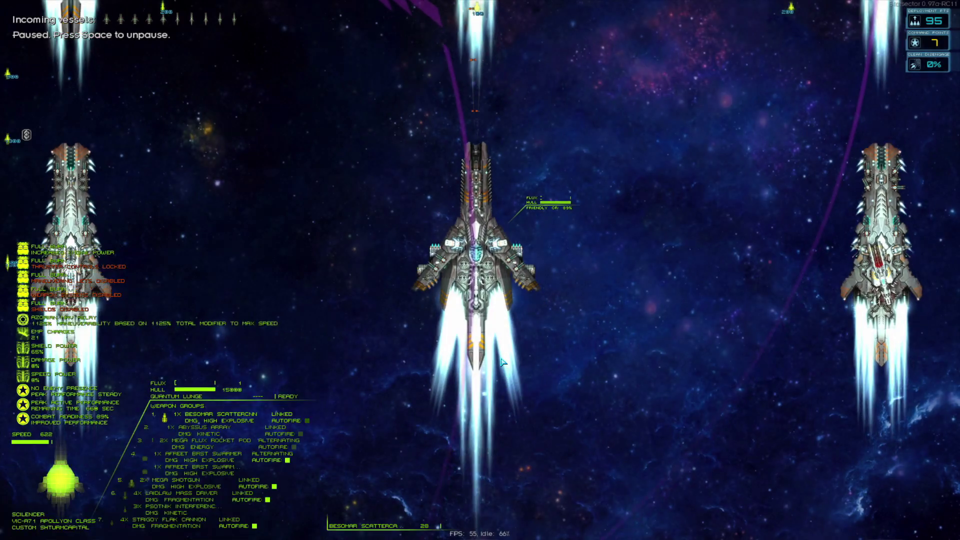
scroll(525, 297, "down", 5)
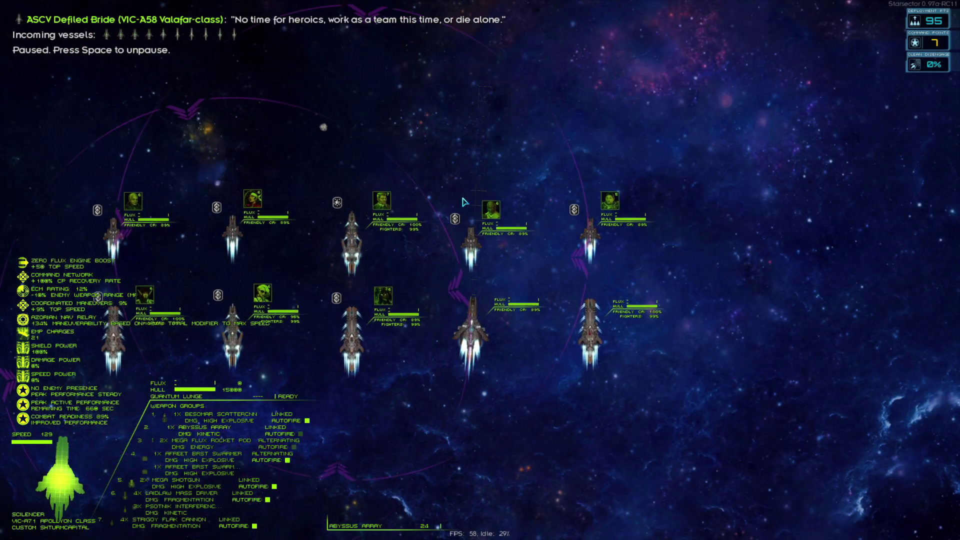
key("grave")
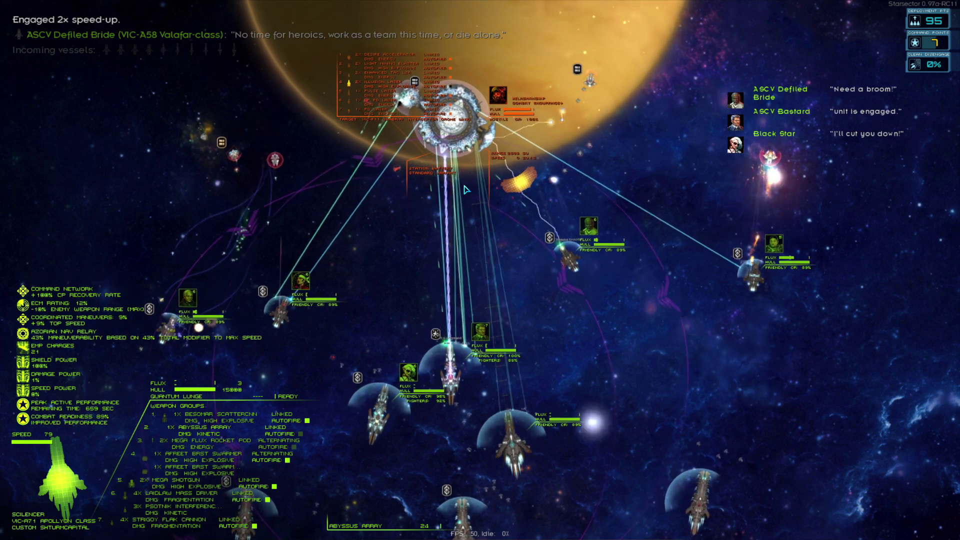
key("Caps_Lock")
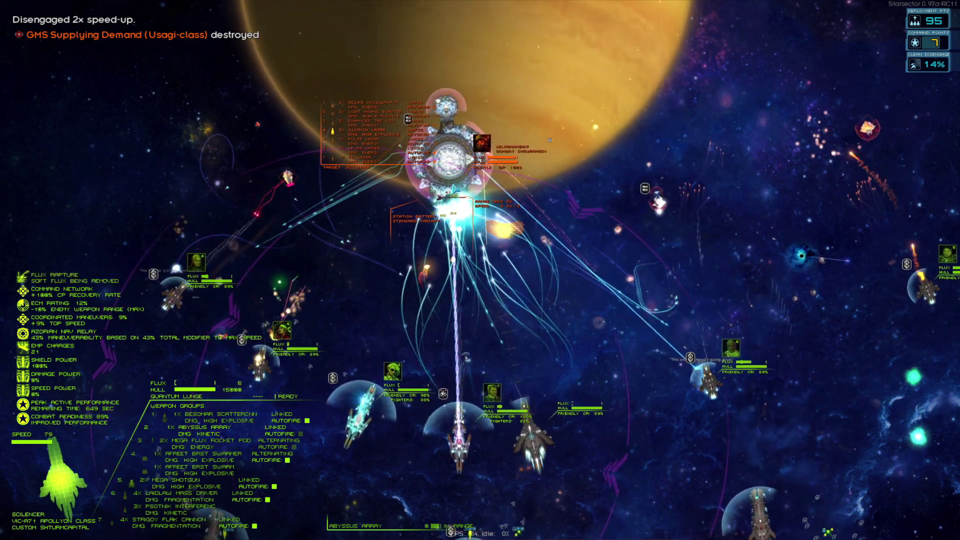
scroll(453, 177, "up", 2)
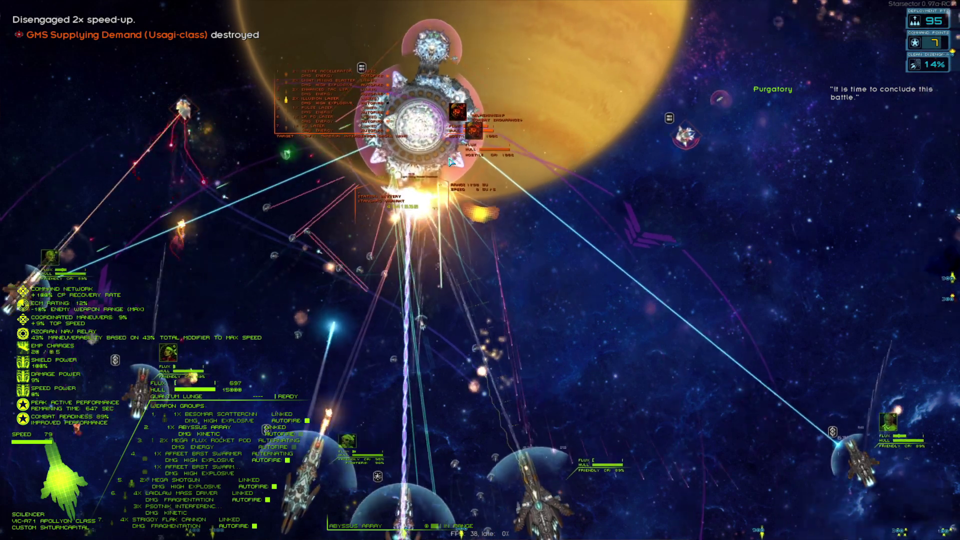
scroll(456, 163, "up", 2)
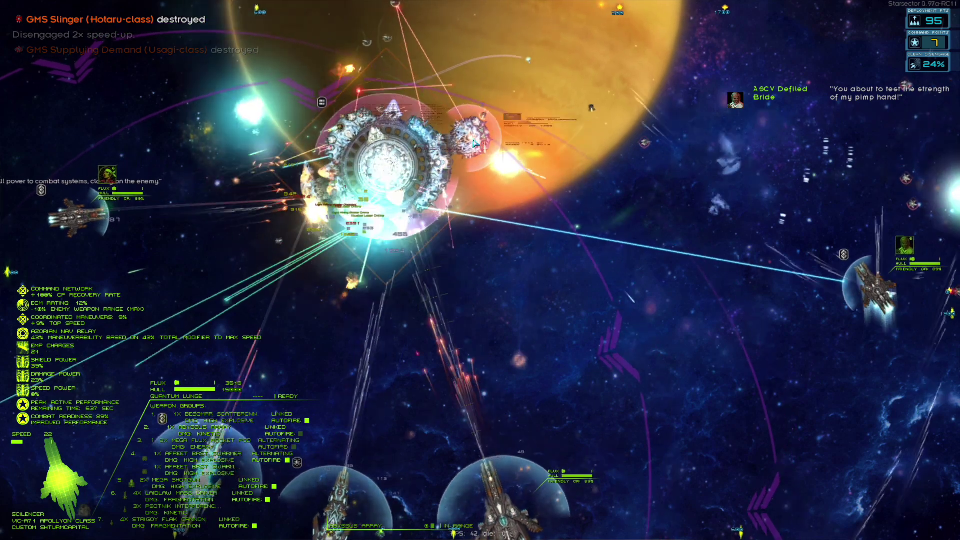
key("r")
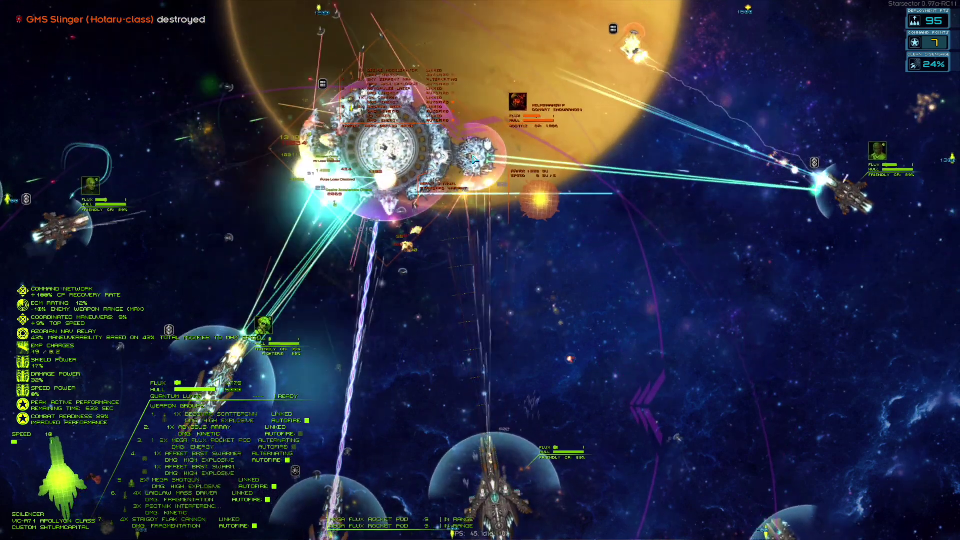
key("3")
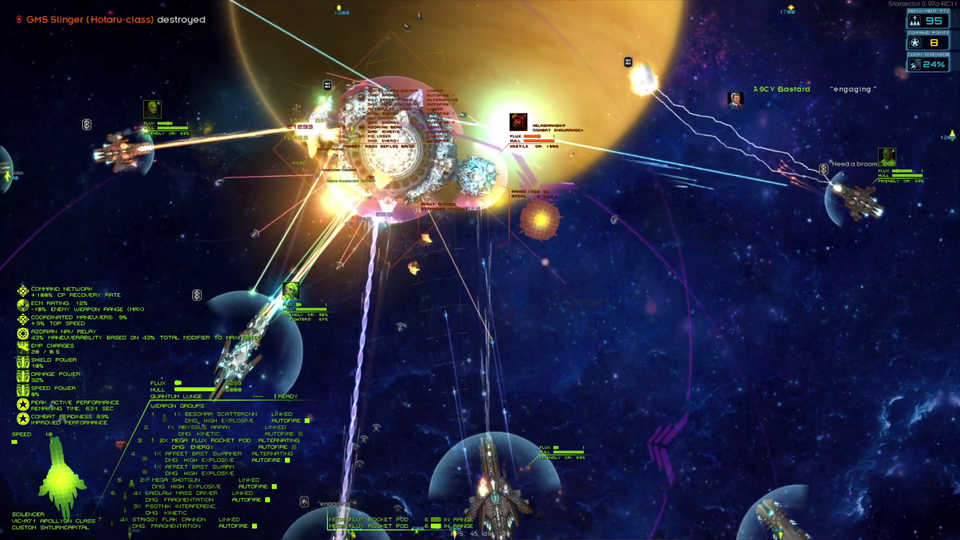
key("2")
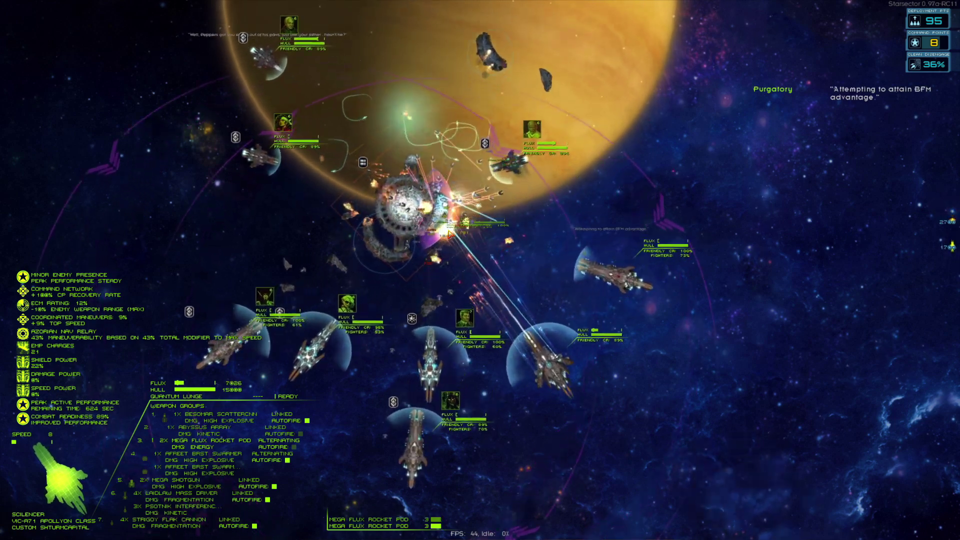
scroll(448, 234, "up", 3)
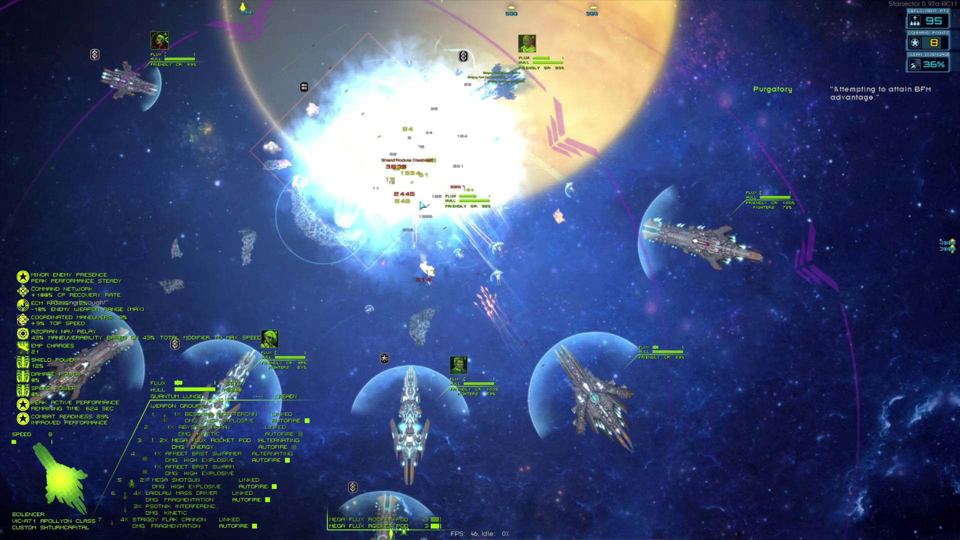
scroll(423, 206, "down", 3)
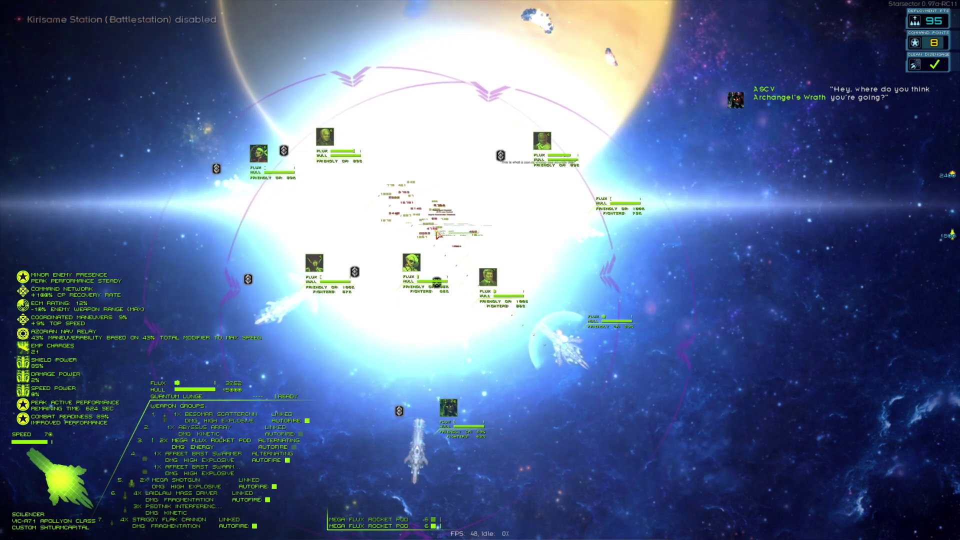
Bring up the tactical command map once Kirisame's battlestation is disabled.
key("Tab")
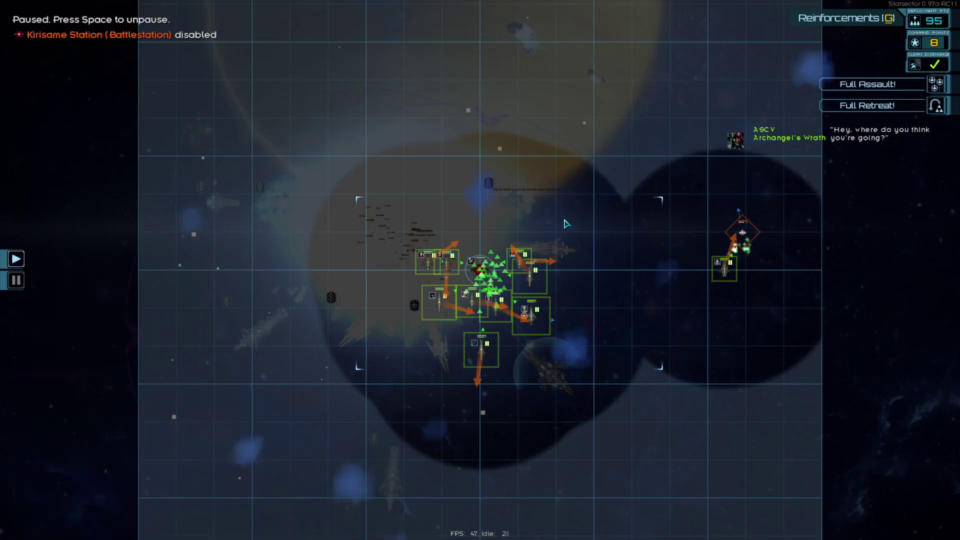
Resume the battle, destroy the last Gensoukyou ship, and claim victory.
key("Tab")
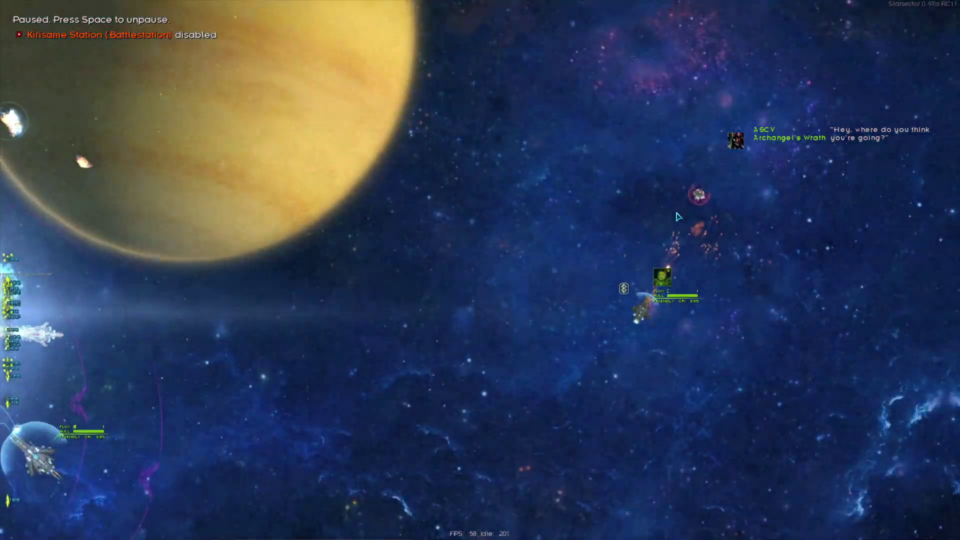
key("space")
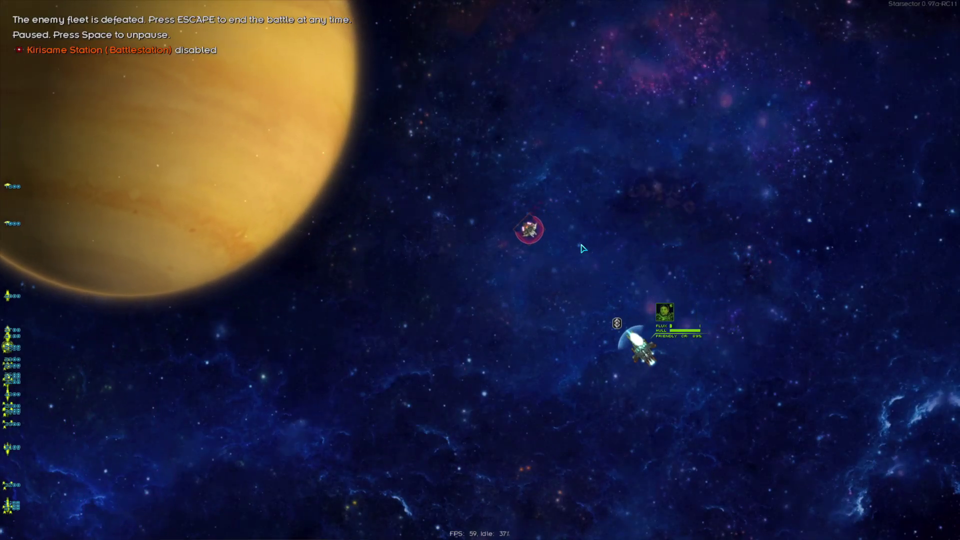
scroll(315, 251, "up", 2)
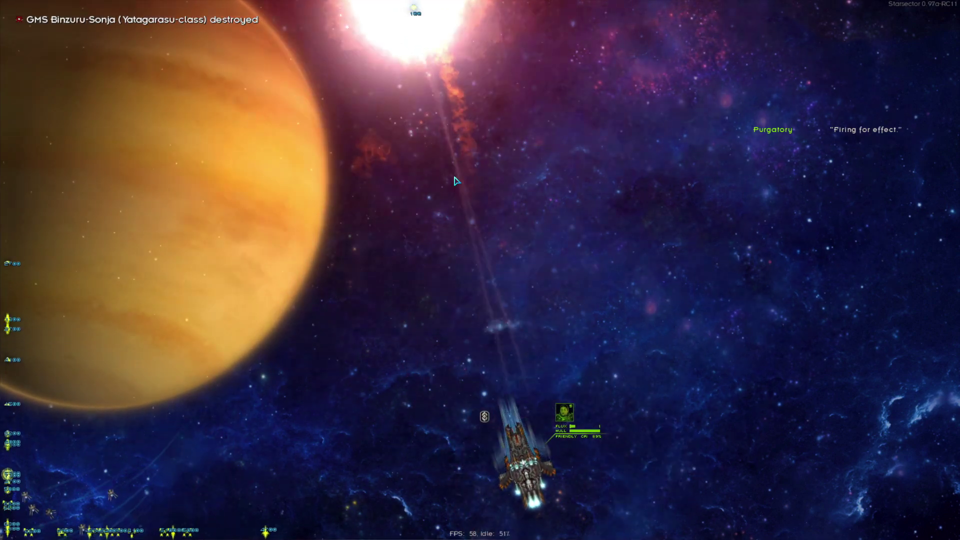
key("Tab")
key("Tab")
key("Escape")
left_click(556, 311)
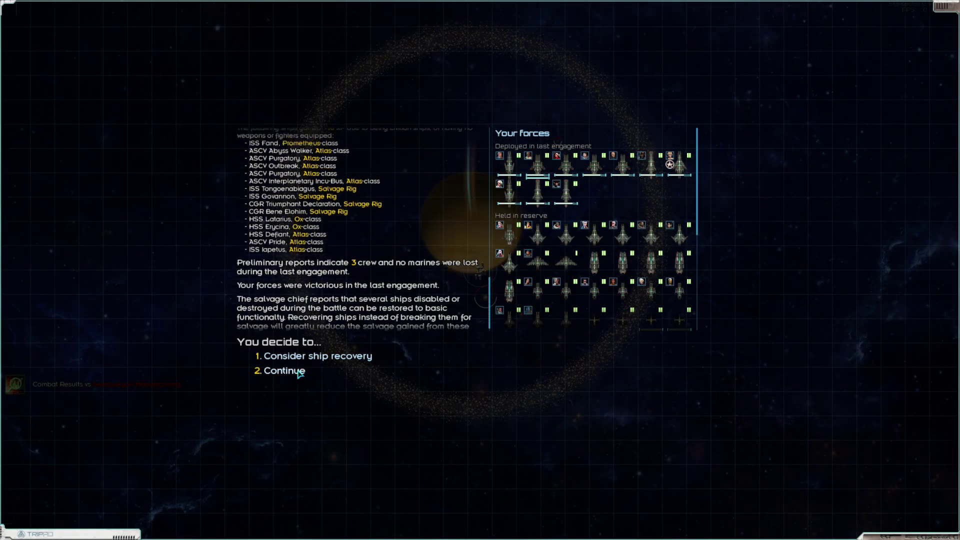
Collect the battle wreckage salvage and launch a raid on Kirisame.
left_click(303, 368)
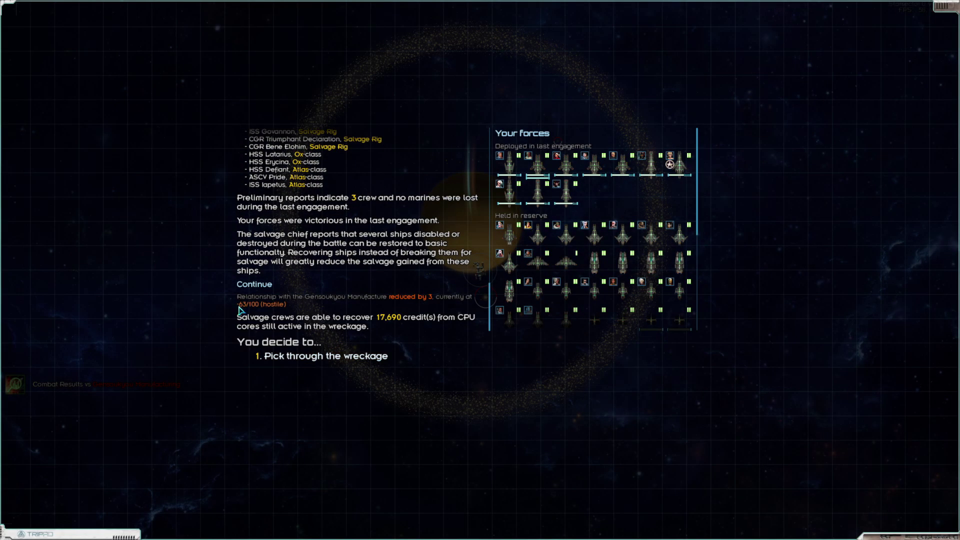
key("1")
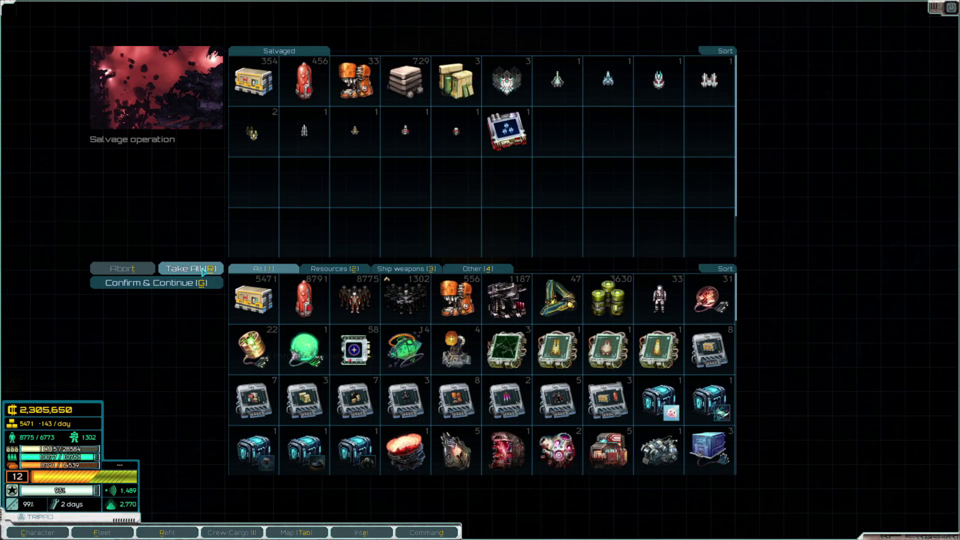
left_click(201, 282)
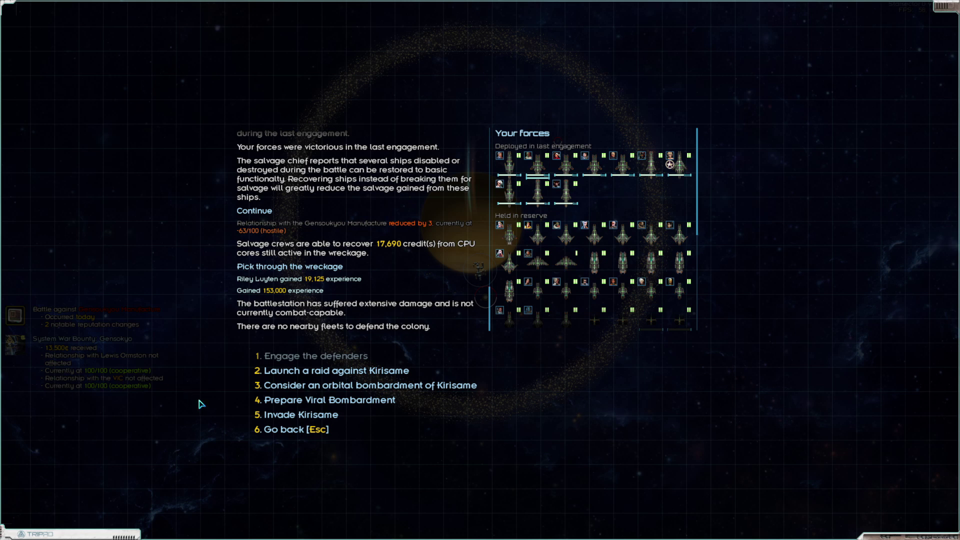
left_click(291, 372)
Raid Kirisame's valuables for two Gamma Cores, collect the spoils, and leave the colony.
left_click(332, 354)
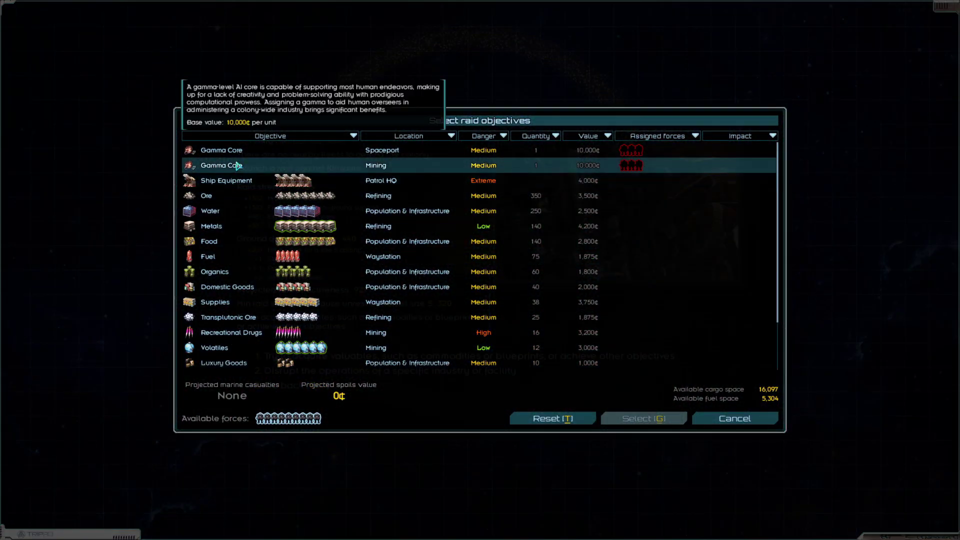
left_click(238, 155)
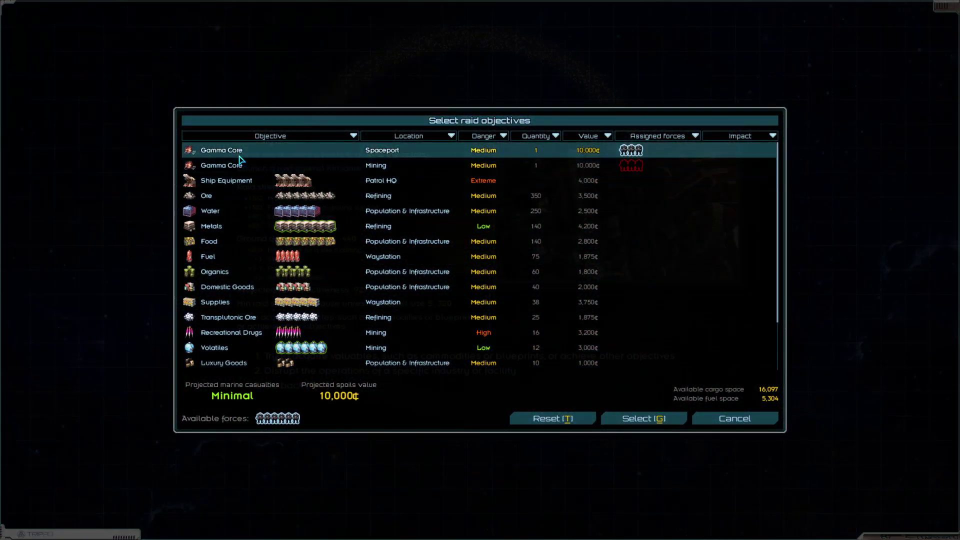
scroll(300, 255, "down", 4)
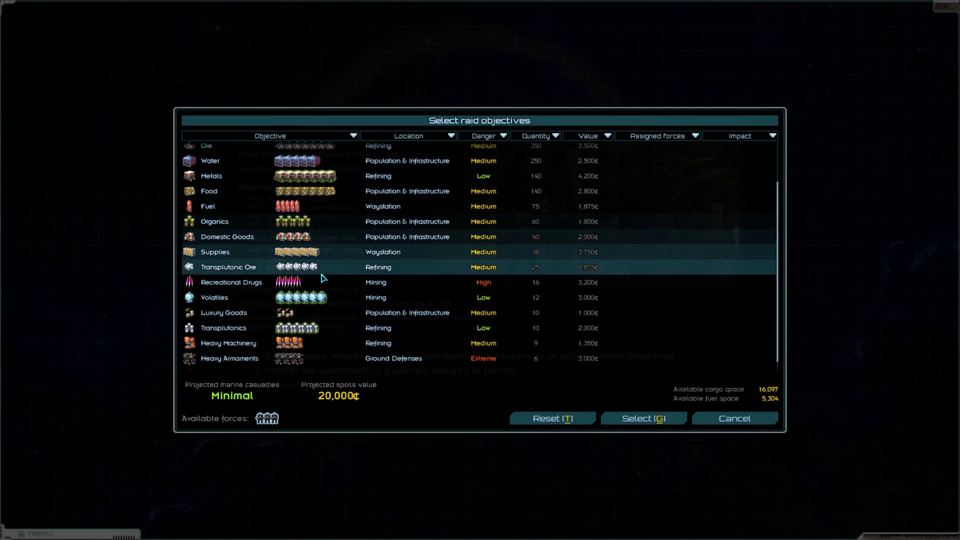
left_click(643, 418)
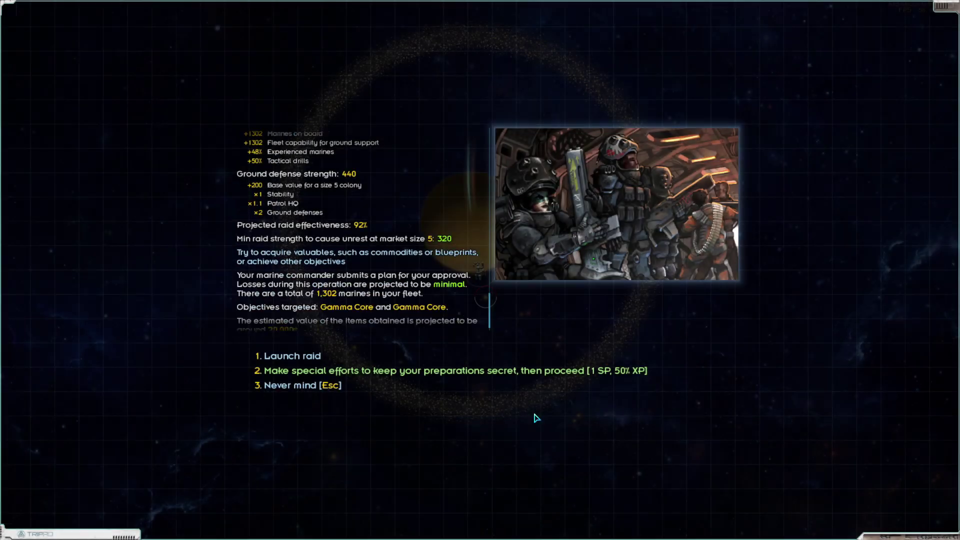
left_click(300, 357)
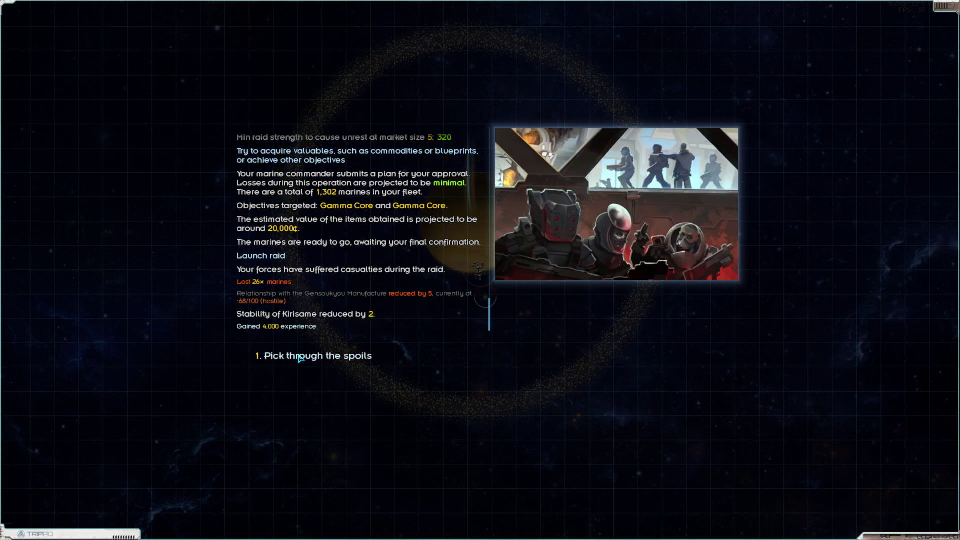
left_click(299, 357)
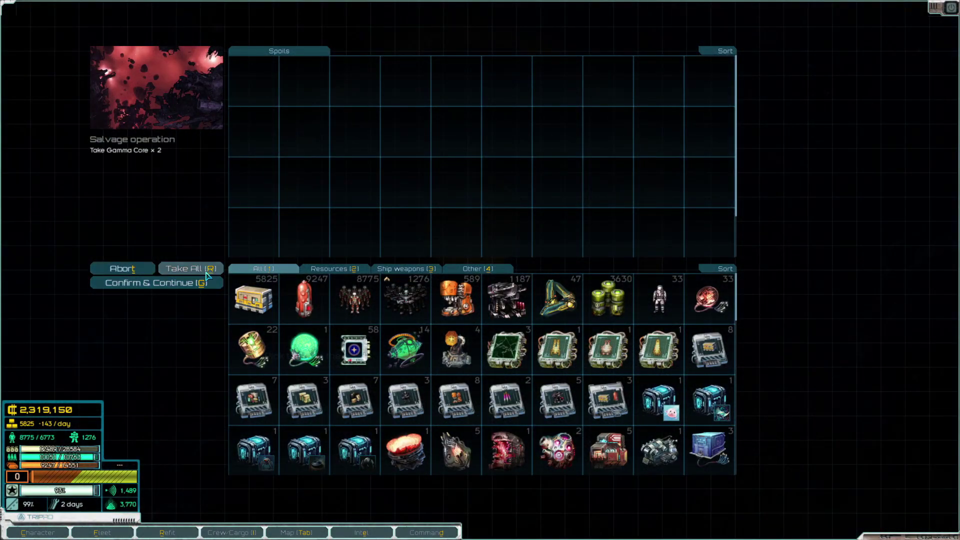
left_click(204, 283)
left_click(285, 431)
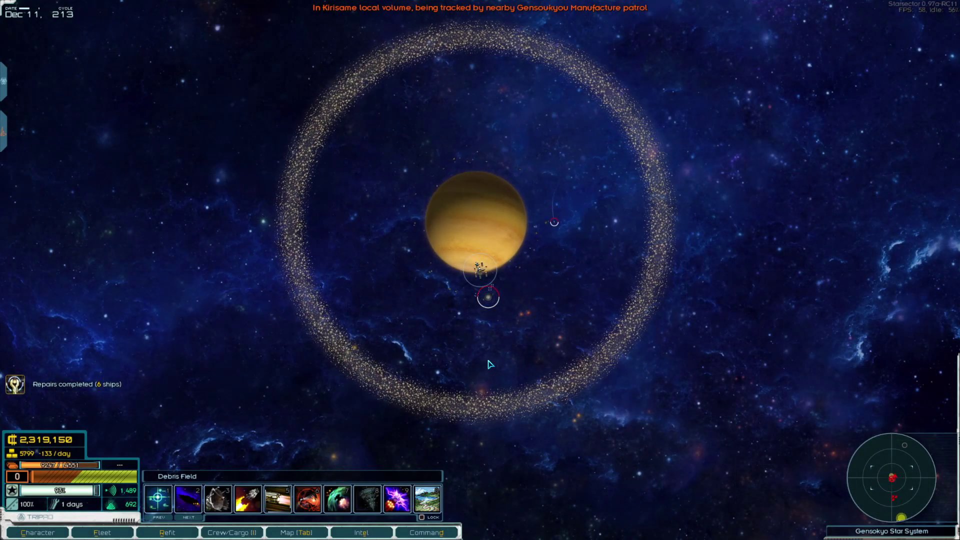
Salvage the debris field, then speed toward the Illusion Sensor array.
key("1")
key("1")
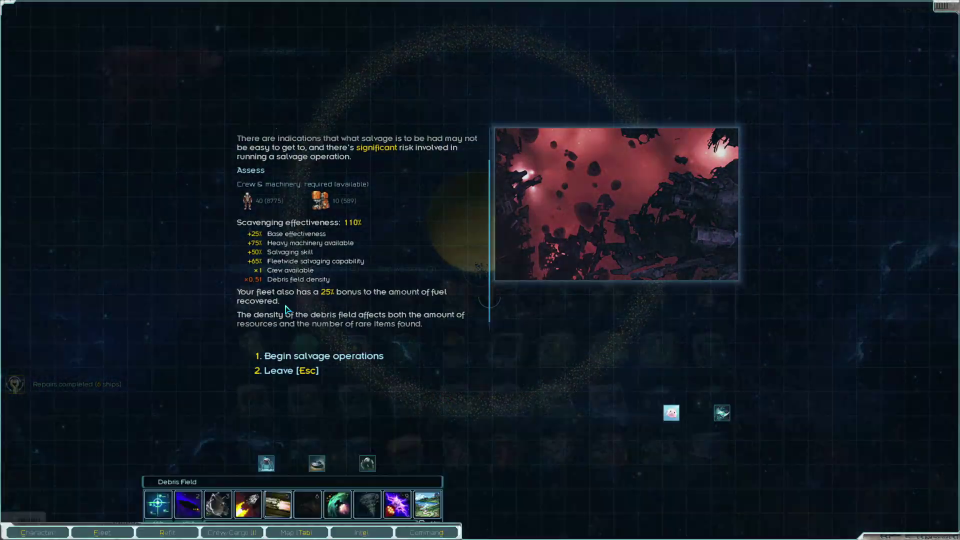
key("r")
key("g")
key("2")
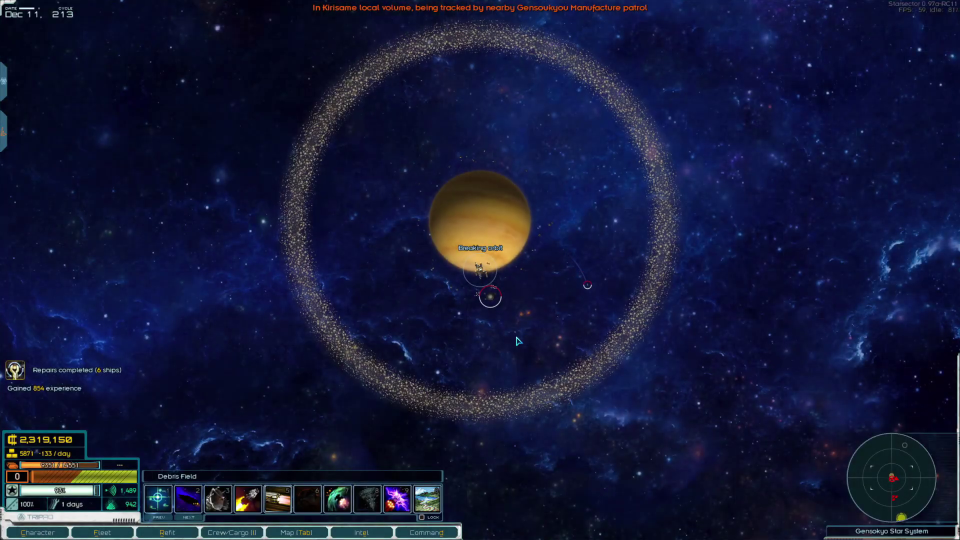
key("Caps_Lock")
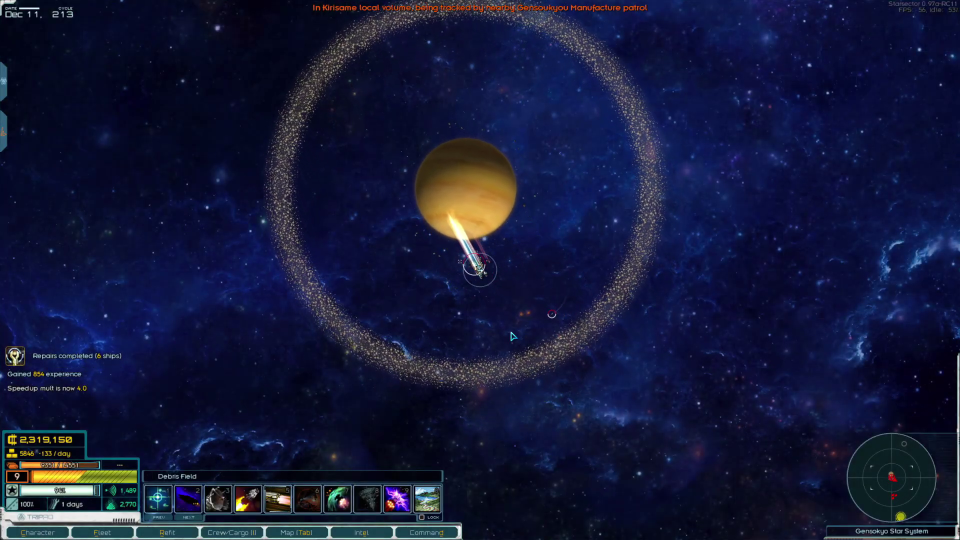
key("Tab")
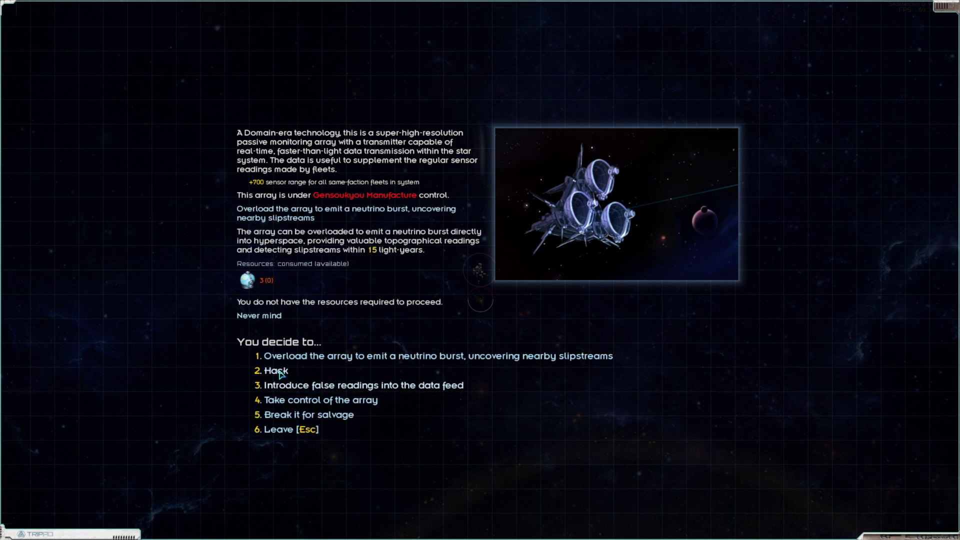
Upload false readings into the Illusion Sensor array's data feed and leave it.
left_click(311, 387)
left_click(297, 411)
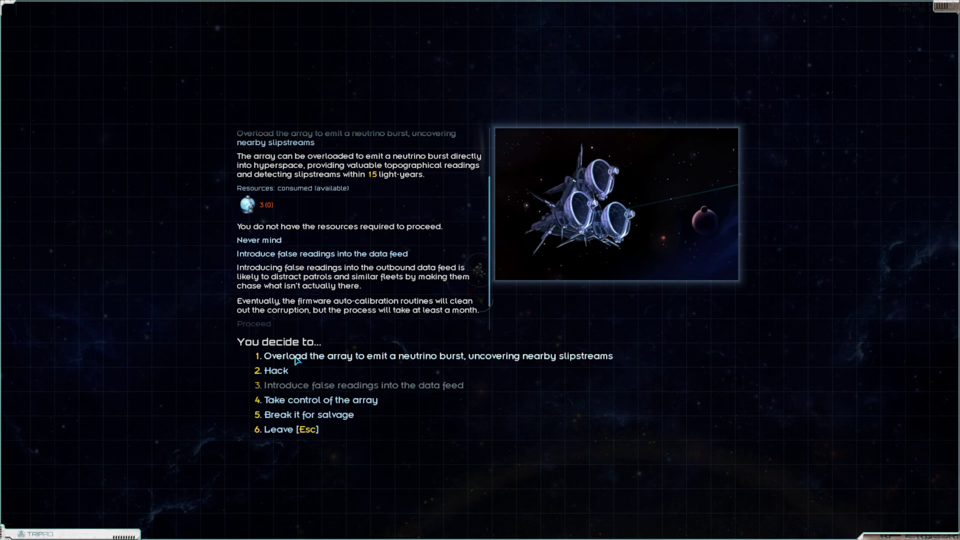
left_click(279, 433)
Pick a destination on the system map and resume travel at higher speed.
key("Tab")
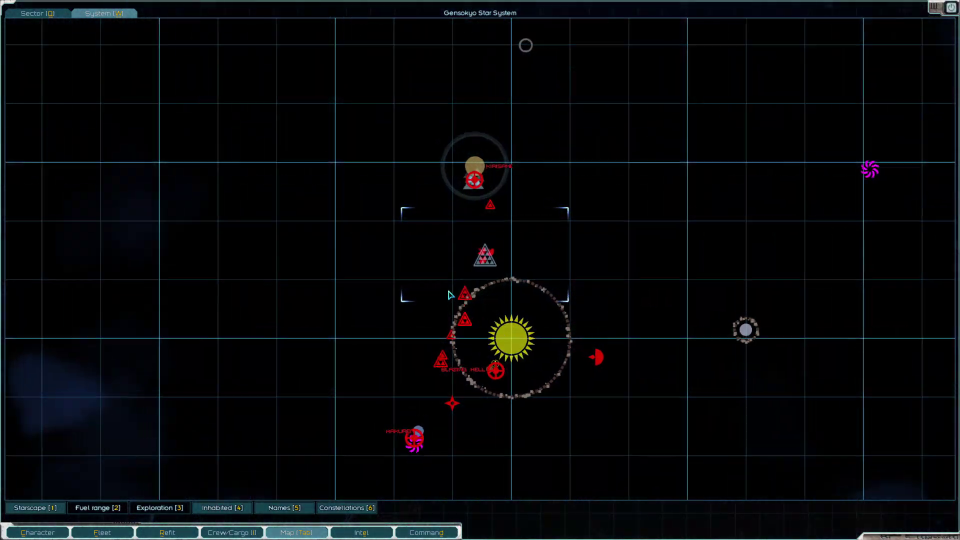
scroll(449, 295, "up", 2)
key("Tab")
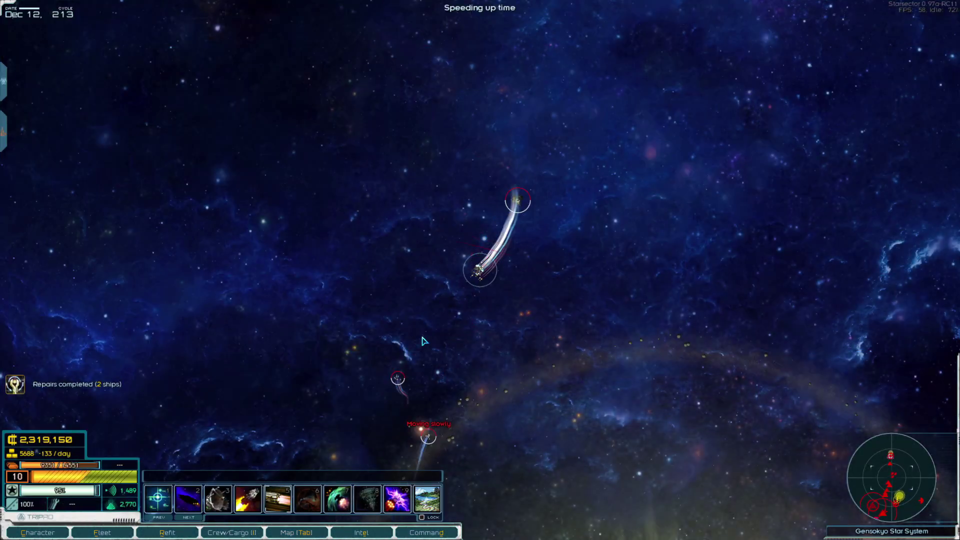
key("space")
key("space")
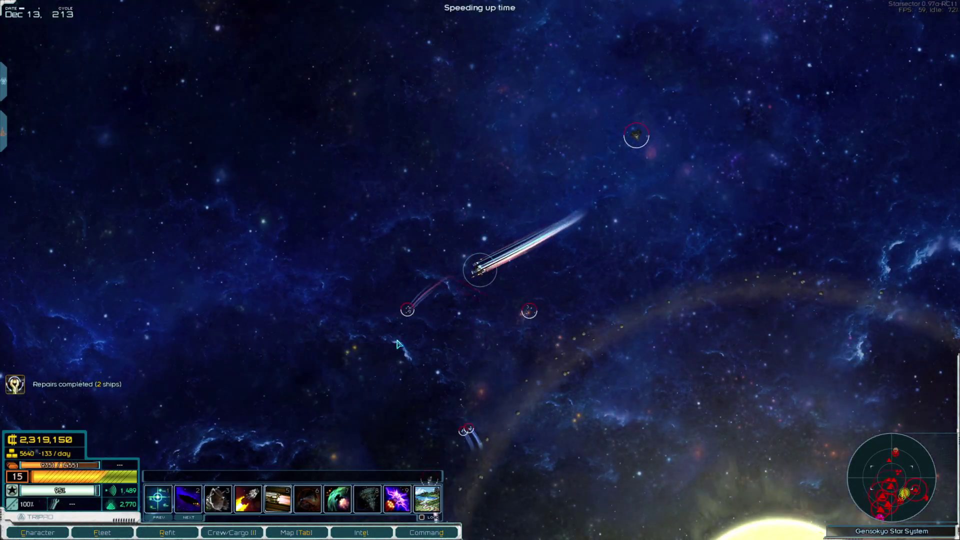
scroll(549, 309, "down", 1)
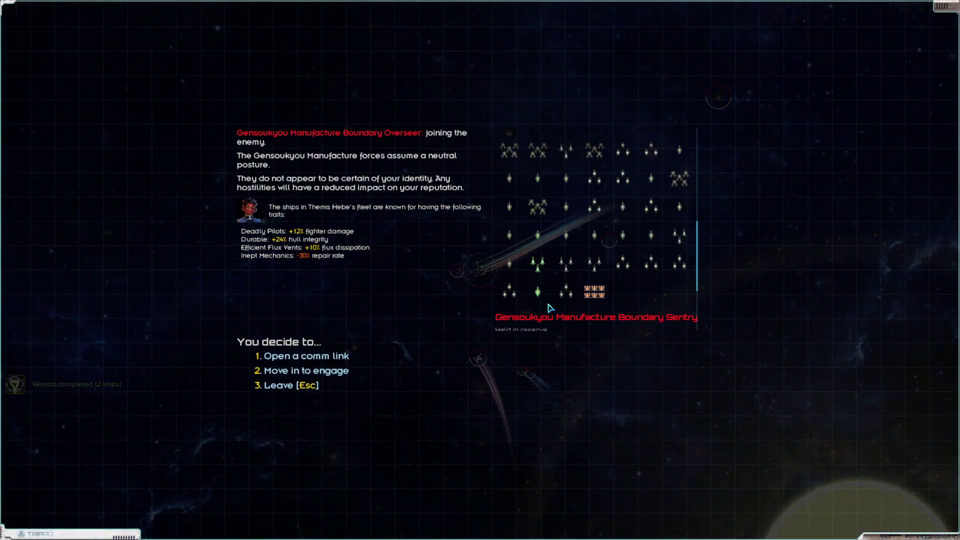
scroll(548, 309, "down", 2)
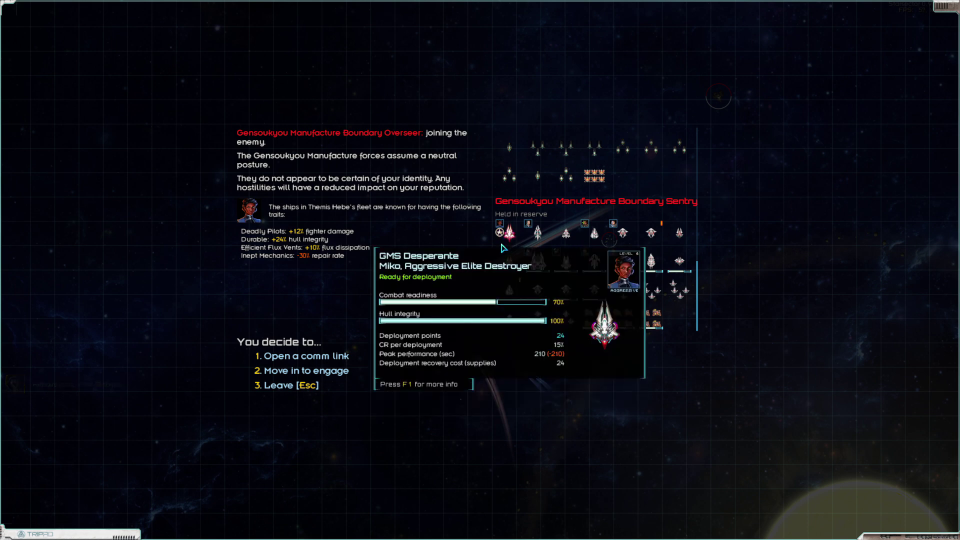
Move in on the Boundary Sentry and deploy most of the fleet onto the battlefield.
left_click(303, 375)
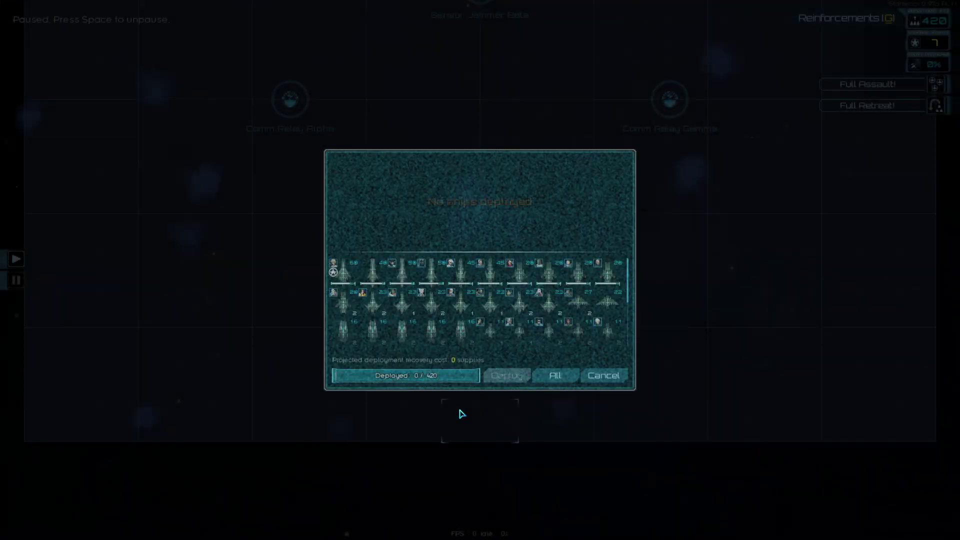
key("a")
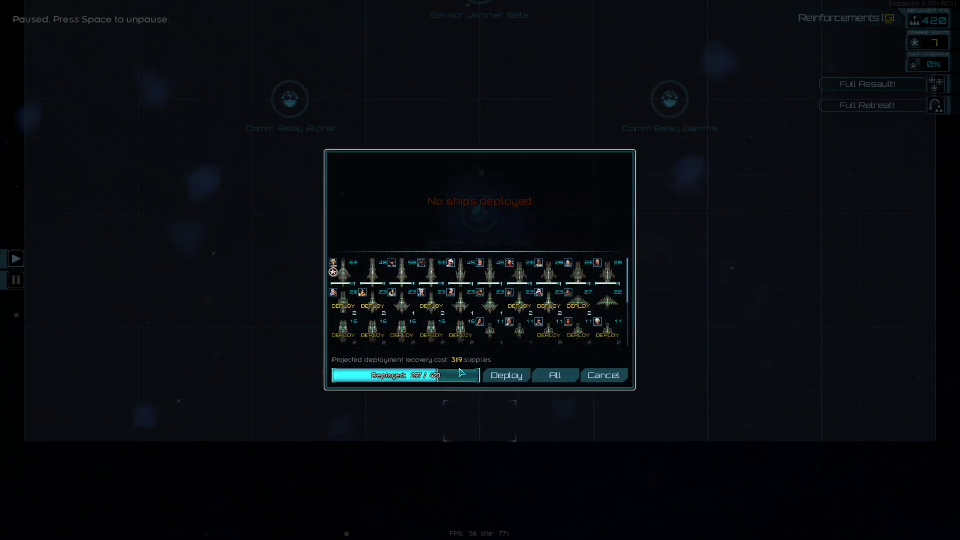
left_click(500, 378)
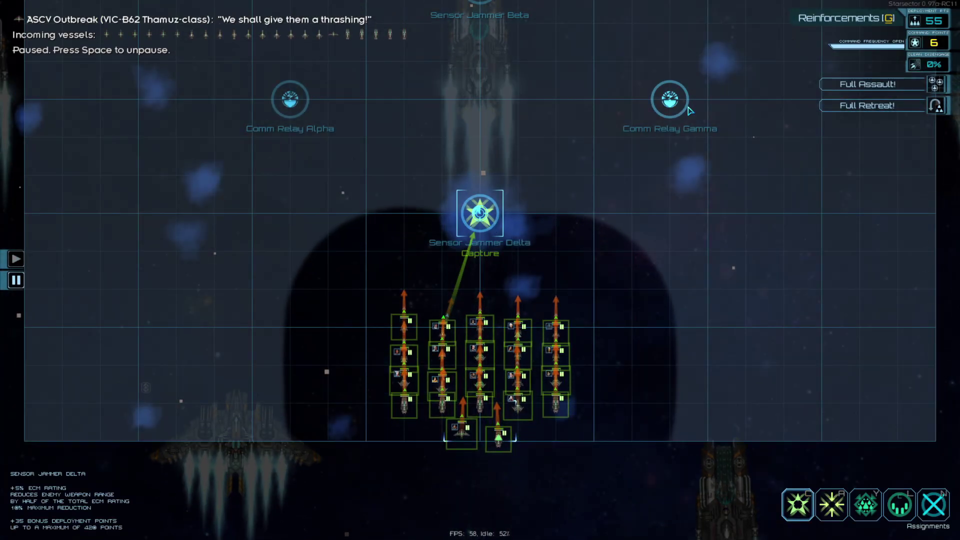
Order captures of Comm Relays Gamma and Alpha and Sensor Jammer Beta at double speed, then return to the flagship.
left_click(670, 99)
left_click(288, 99)
left_click(467, 68)
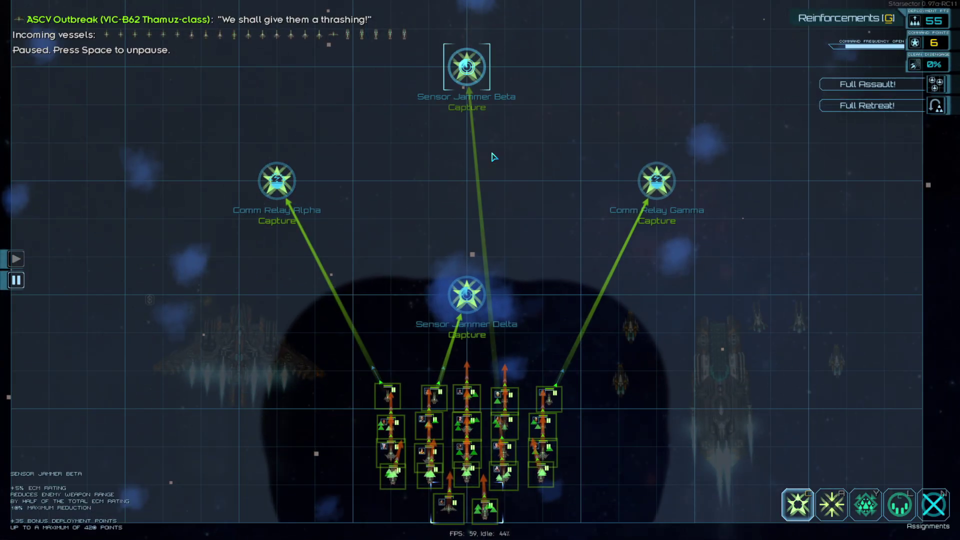
key("shift")
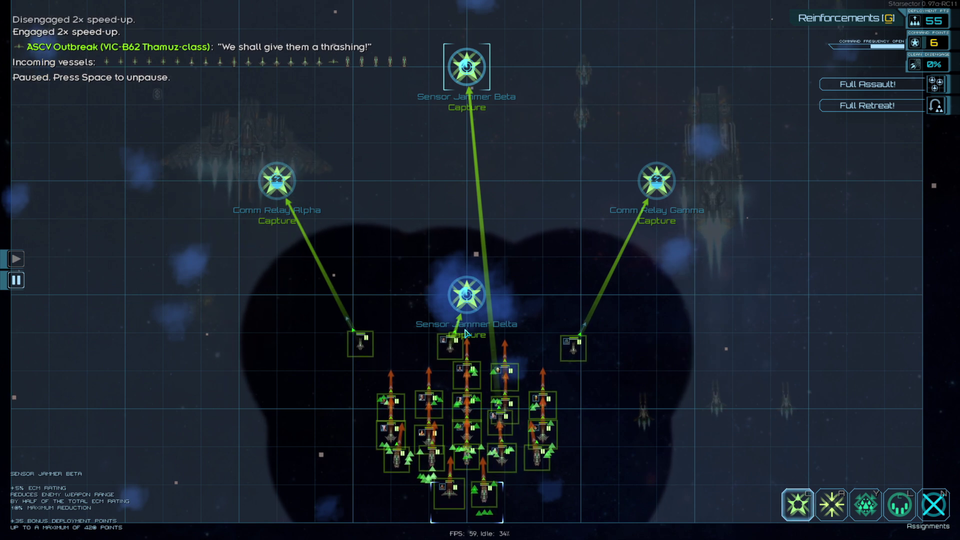
left_click(353, 328)
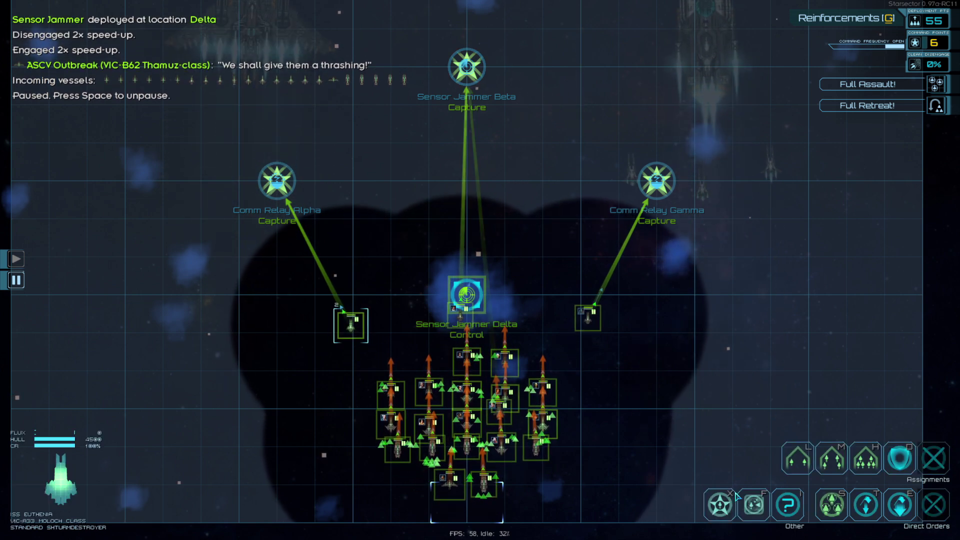
key("Tab")
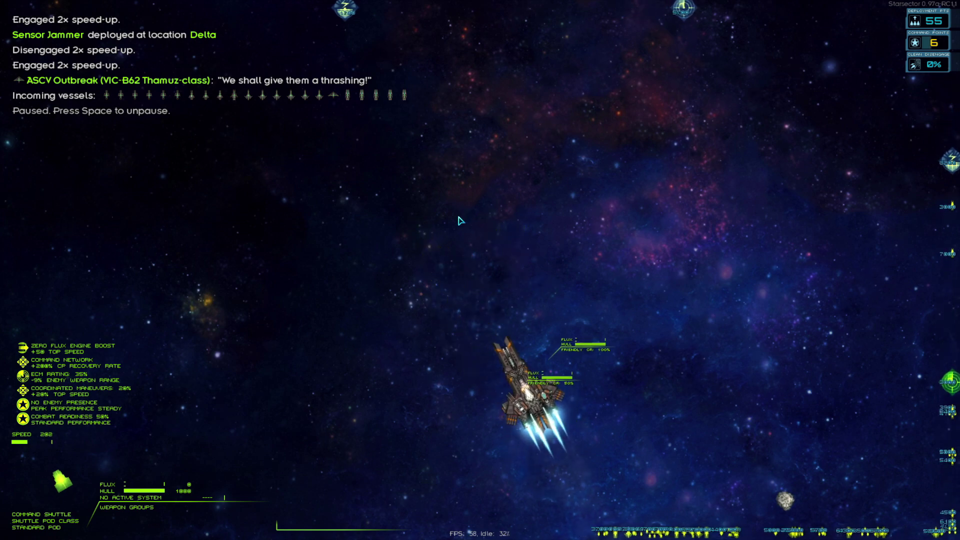
Resume the battle with the flagship on autopilot and check the northern objectives on the tactical map.
key("space")
key("shift+a")
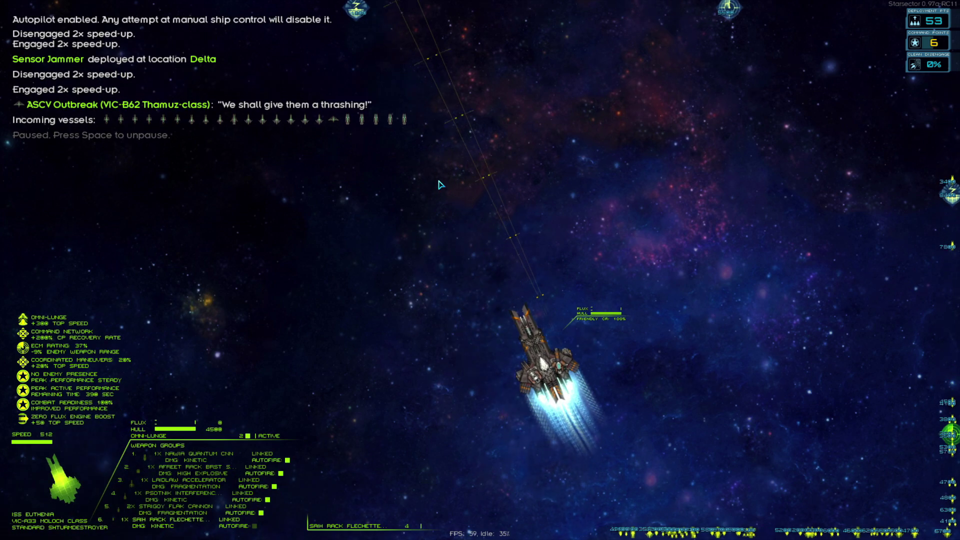
key("Tab")
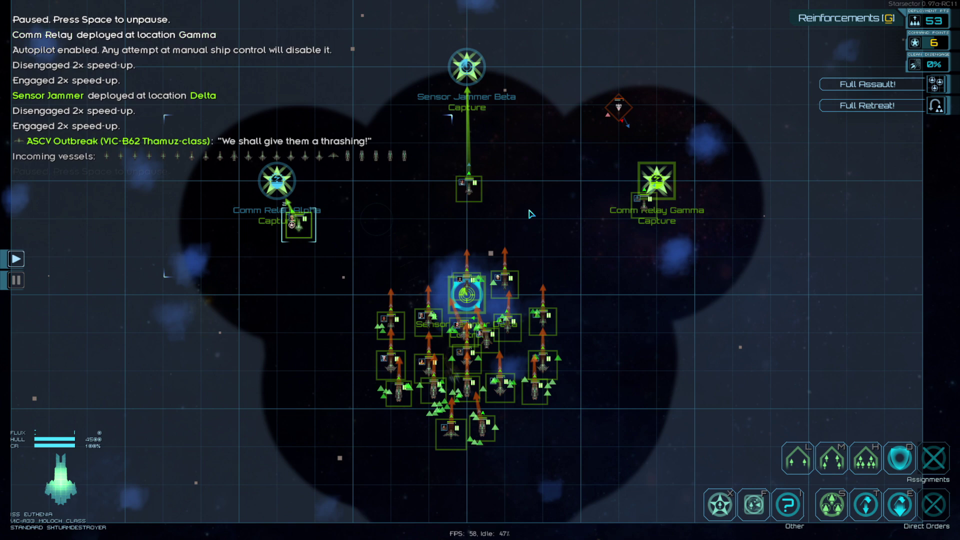
scroll(547, 268, "up", 2)
scroll(599, 248, "up", 2)
key("space")
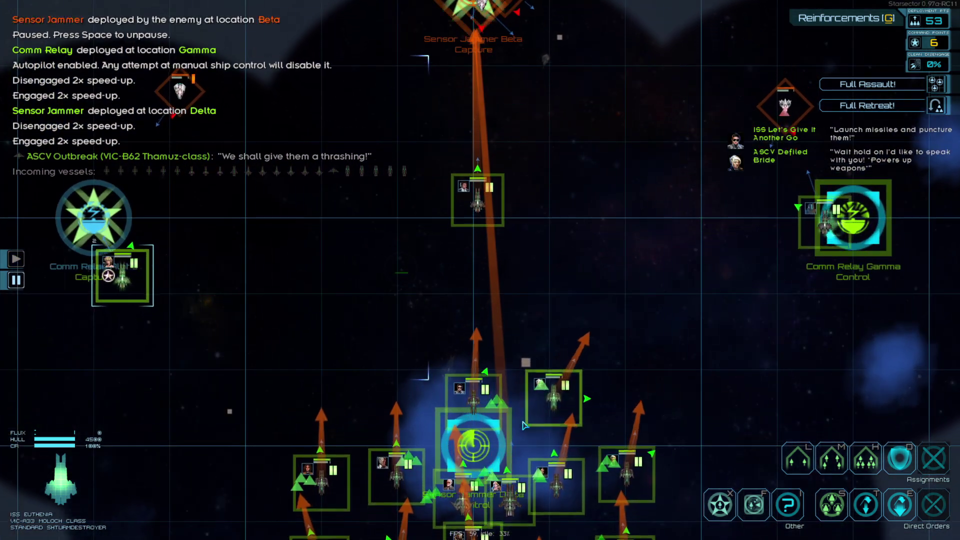
key("w")
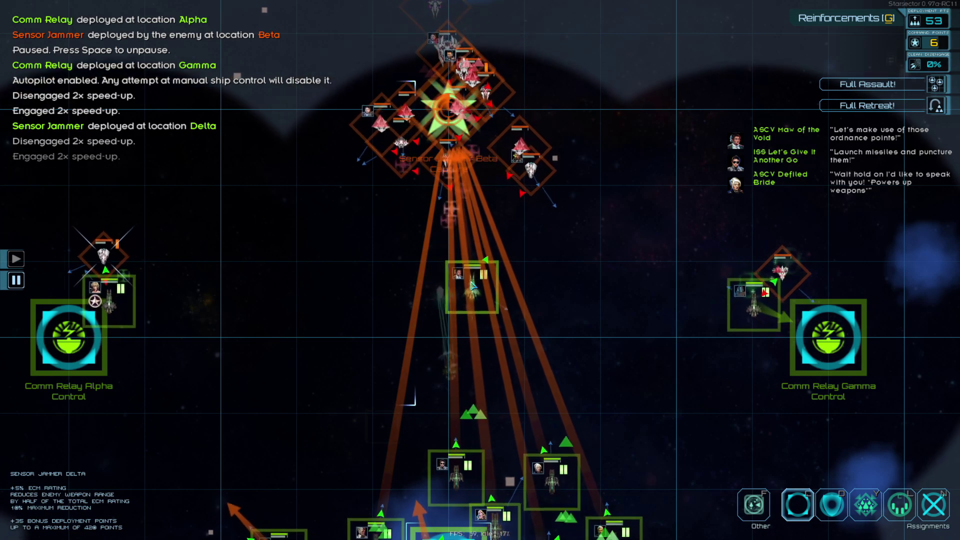
key("Tab")
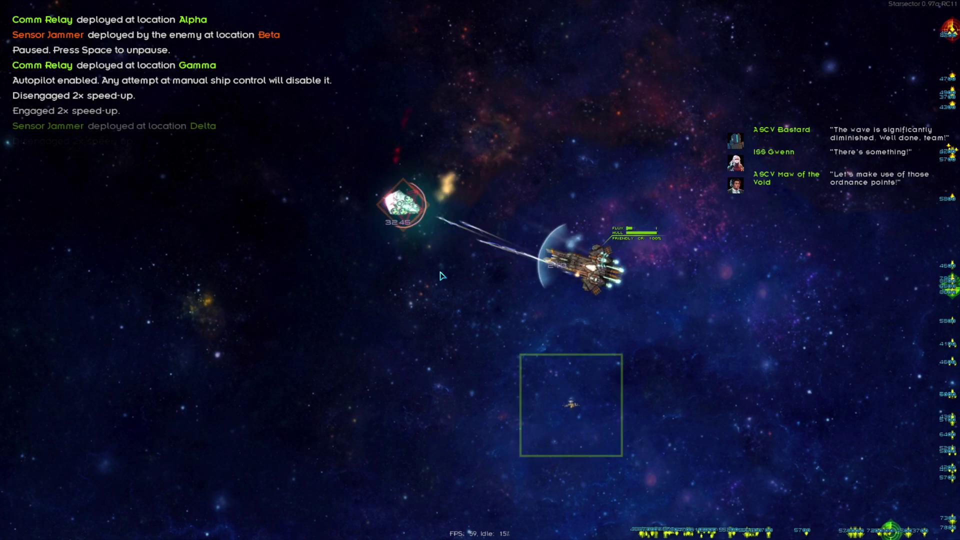
scroll(442, 276, "up", 3)
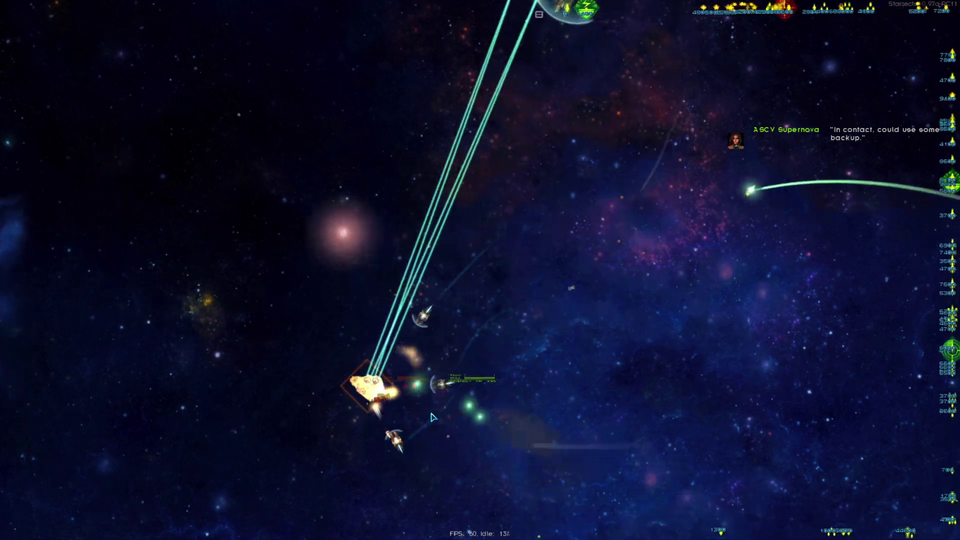
Alternate between tactical map and combat view until the Mercurial, Lucky Strike and Tenjin fall.
key("Tab")
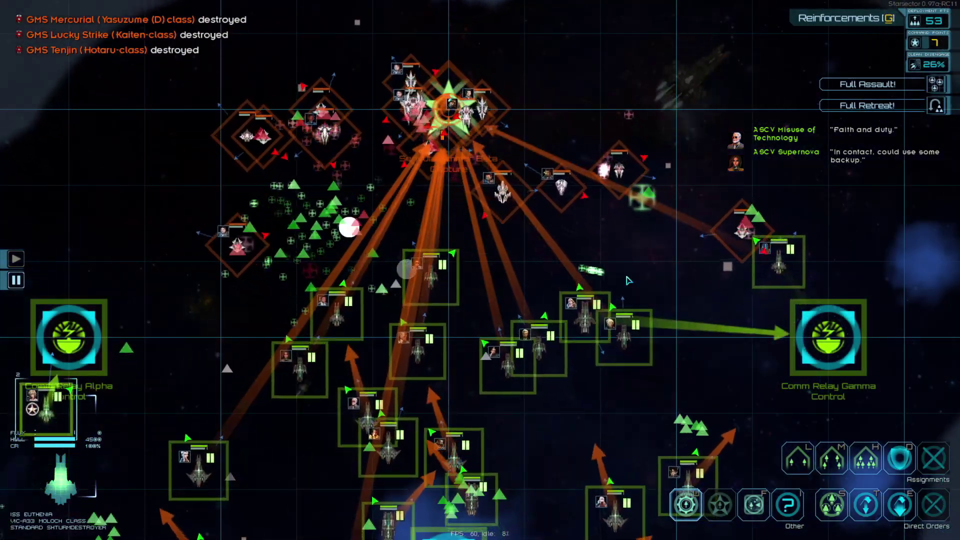
key("Tab")
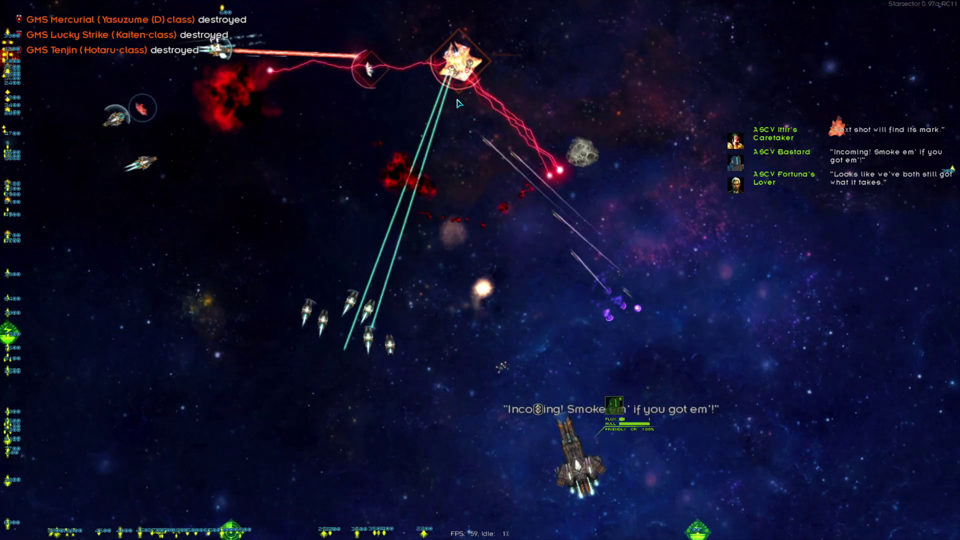
key("Tab")
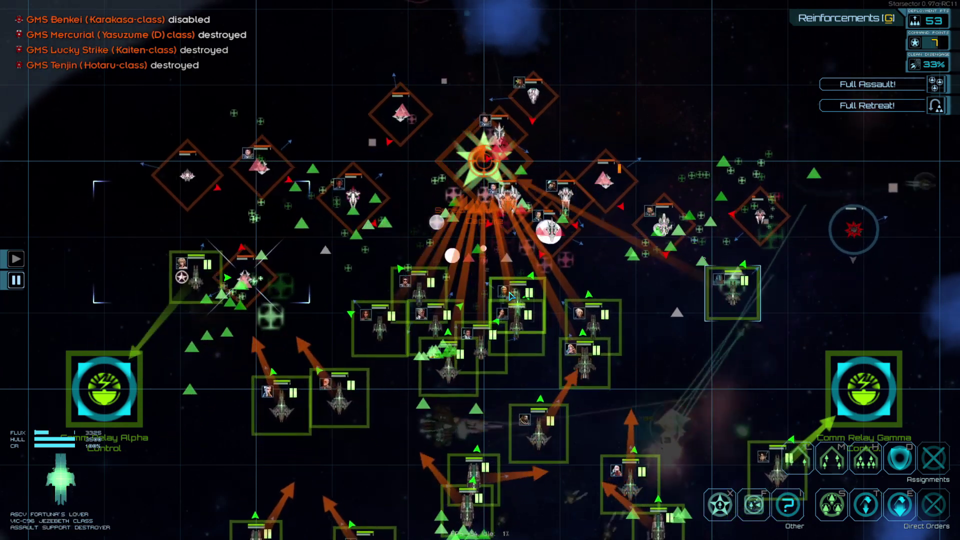
key("Tab")
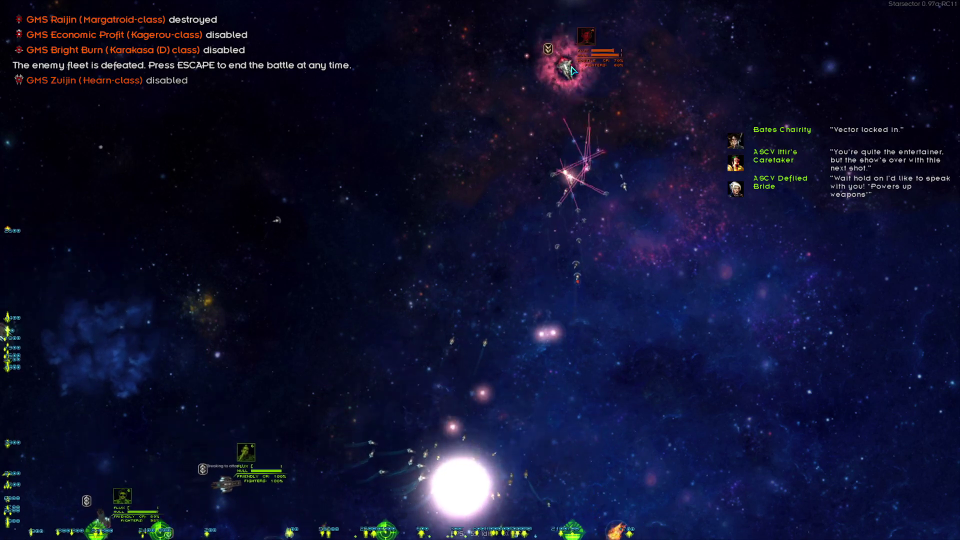
Order and confirm a full assault by the whole fleet, with the battle running at double speed.
key("Tab")
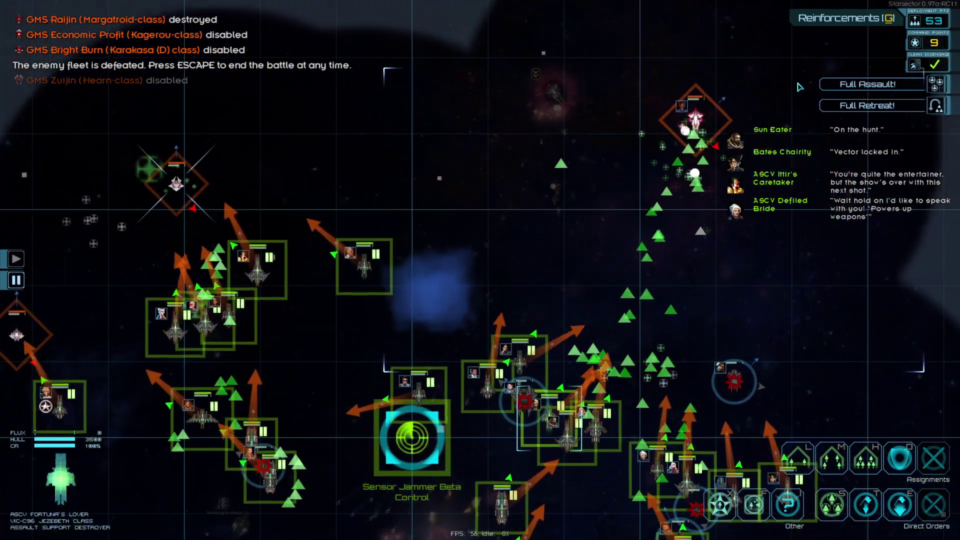
key("a")
left_click(535, 324)
key("Caps_Lock")
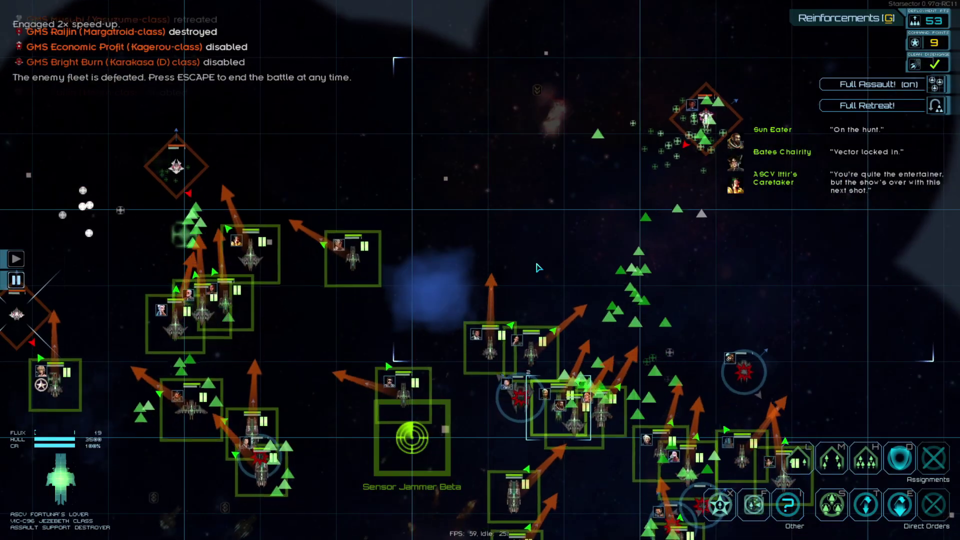
key("Caps_Lock")
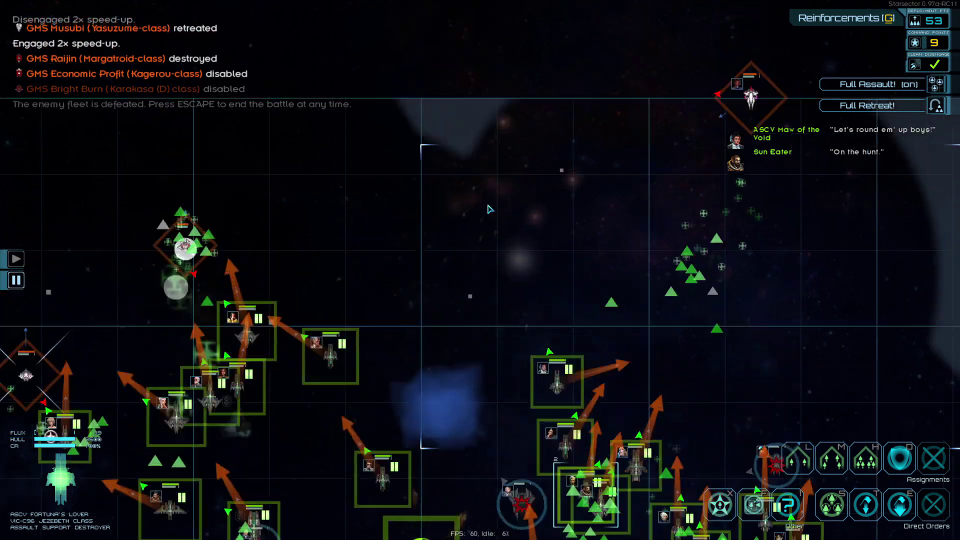
key("Caps_Lock")
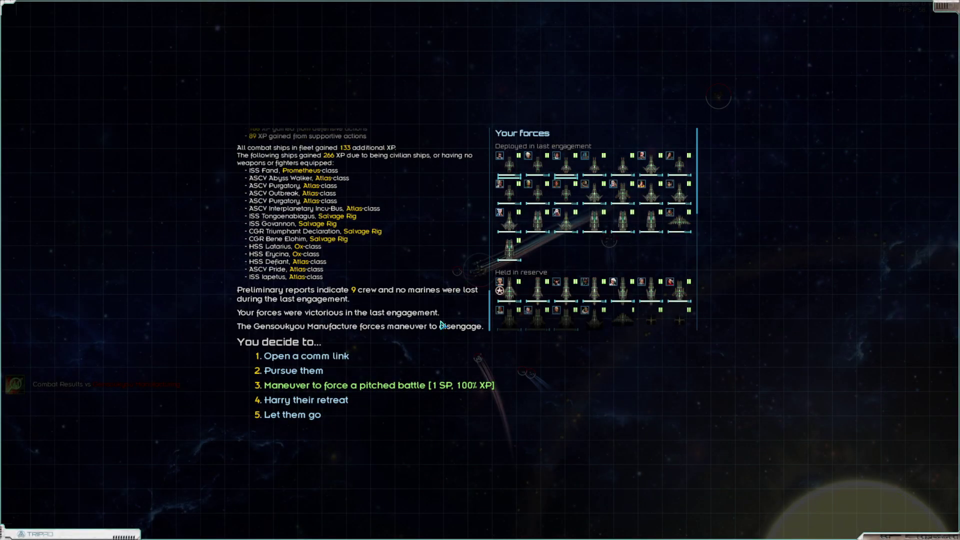
Have the second-in-command pursue the retreating Gensoukyou forces, then pick through the battle wreckage.
left_click(291, 370)
left_click(332, 359)
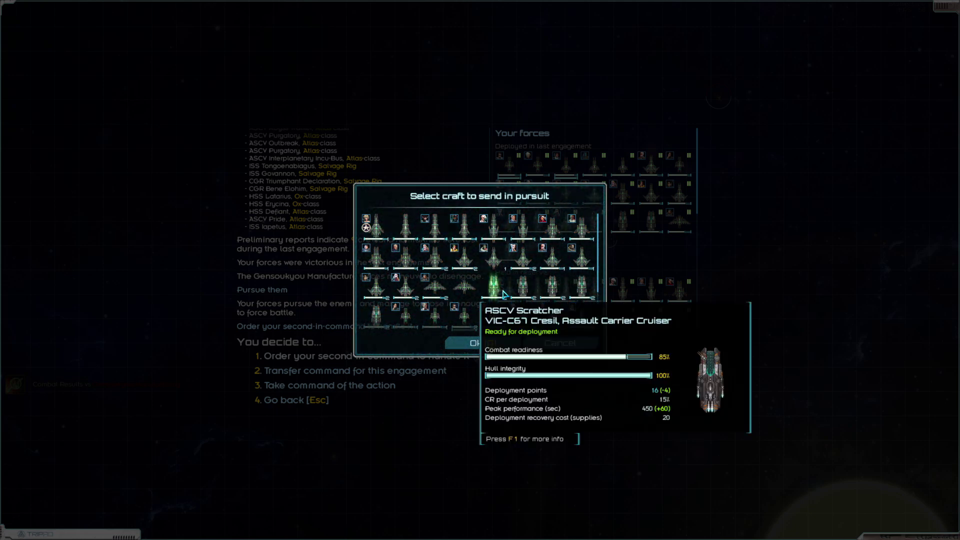
scroll(504, 294, "down", 1)
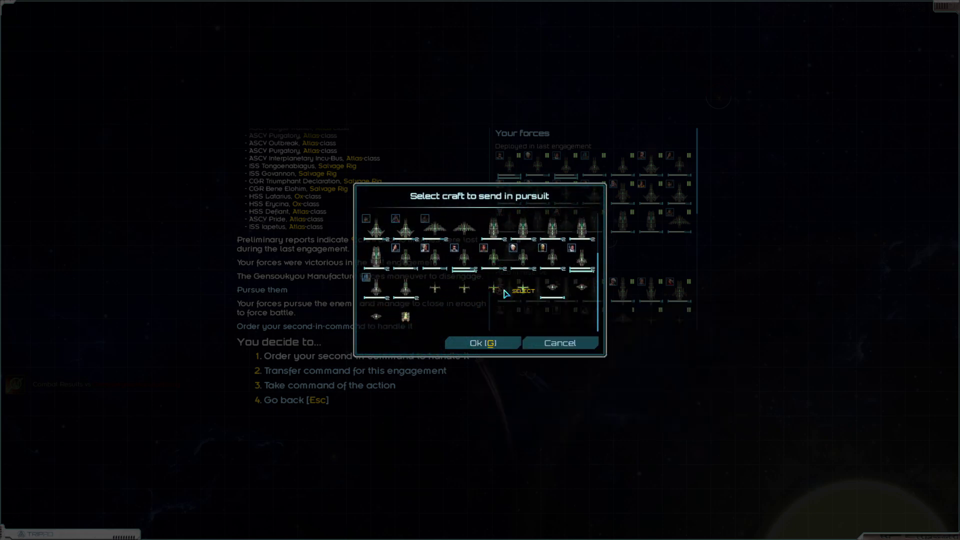
left_click(486, 343)
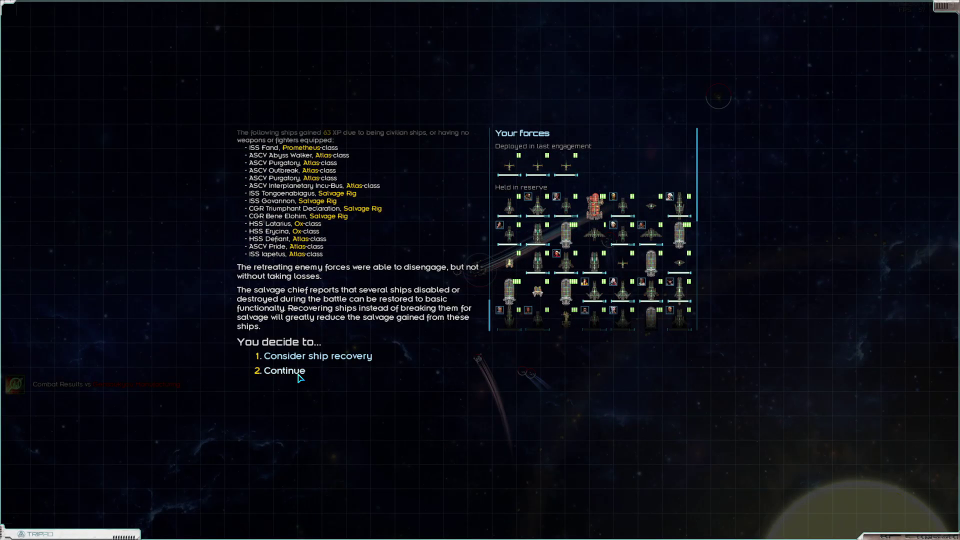
left_click(297, 371)
left_click(337, 357)
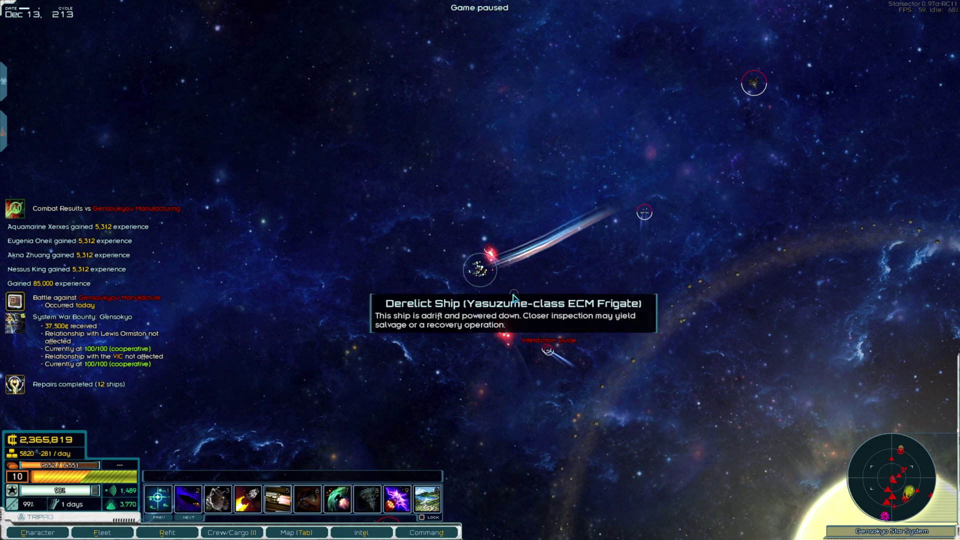
Explore the derelict Yasuzume-class frigate, decline recovering it, and salvage it for supplies.
key("space")
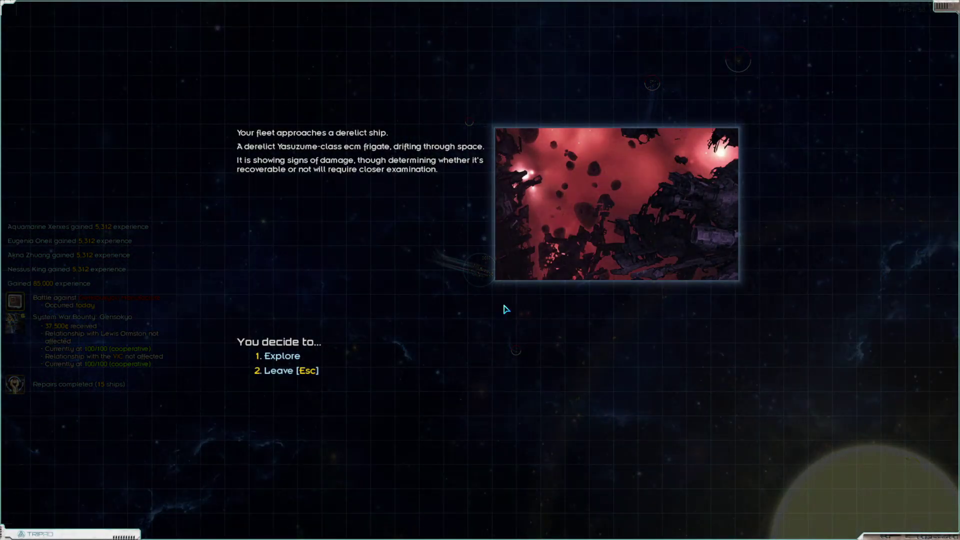
key("1")
key("2")
key("1")
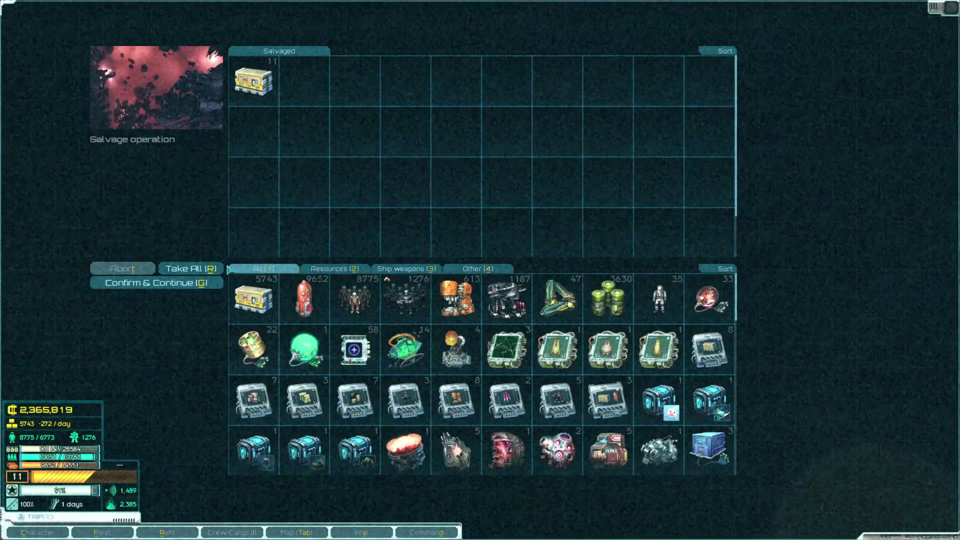
left_click(201, 284)
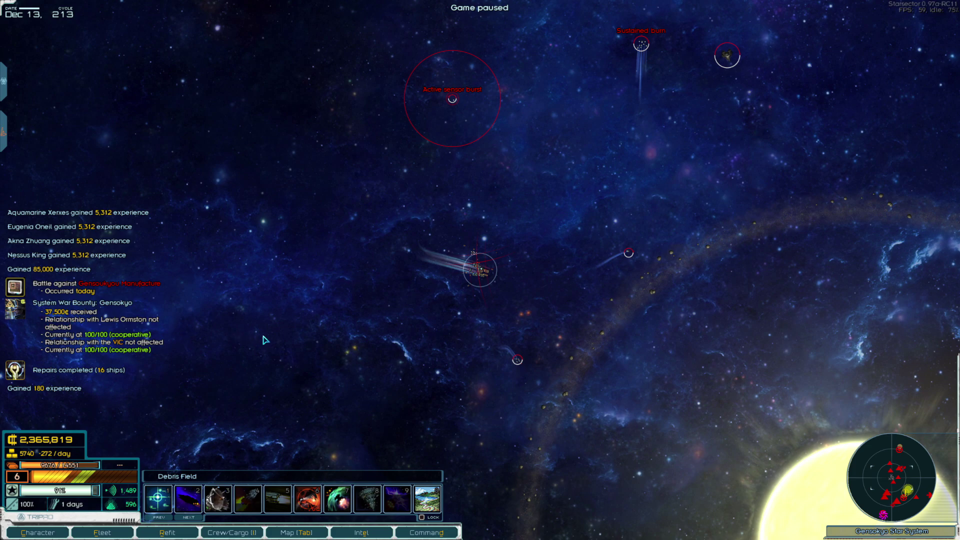
Intercept the disengaging Gensoukyou fleet, pursue it with the second-in-command, and take all the salvage.
left_click(518, 360)
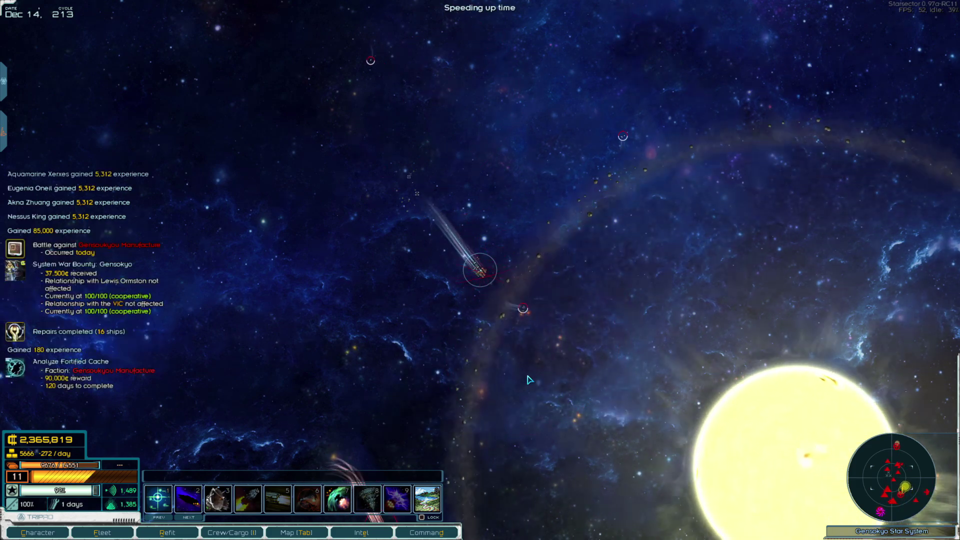
key("2")
key("1")
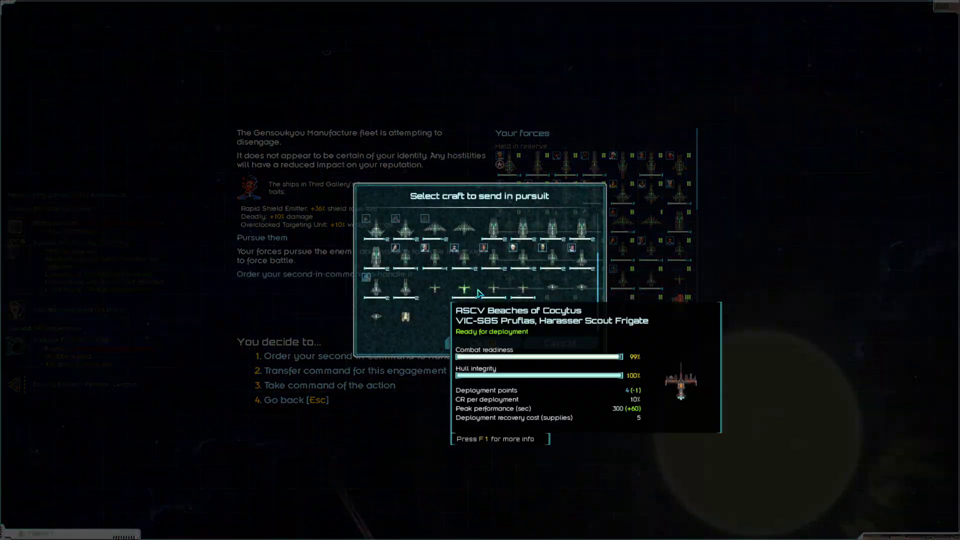
left_click(484, 343)
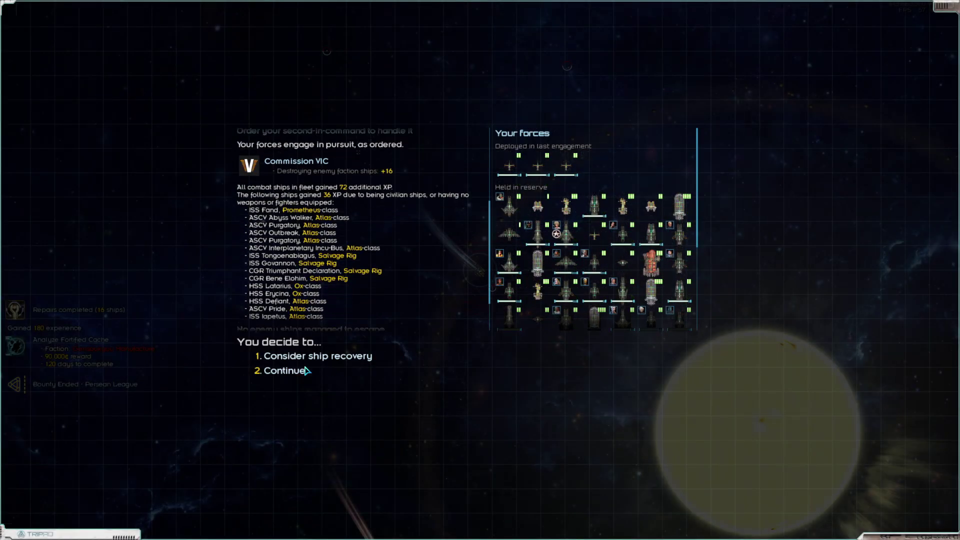
key("2")
key("1")
left_click(213, 269)
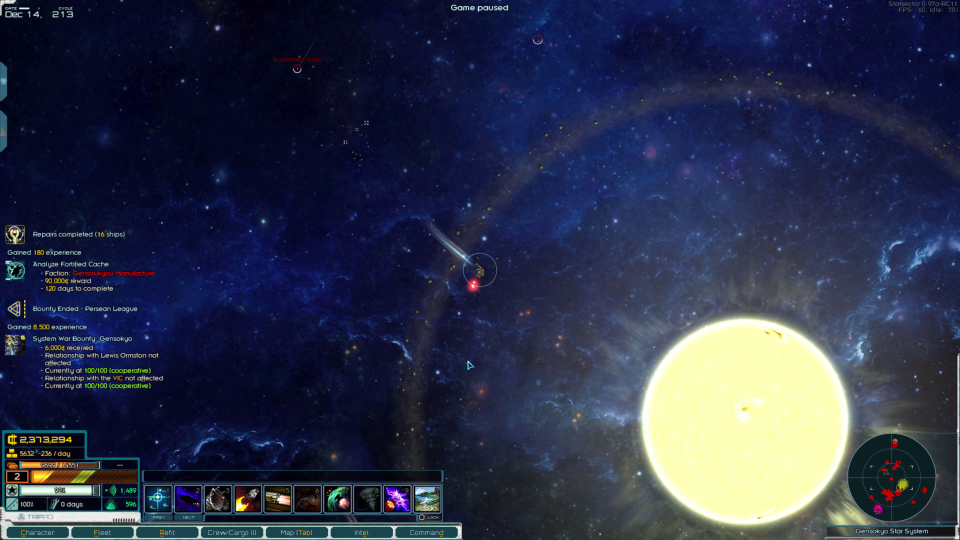
Let time pass on the system map, then bring up the fleet roster.
key("space")
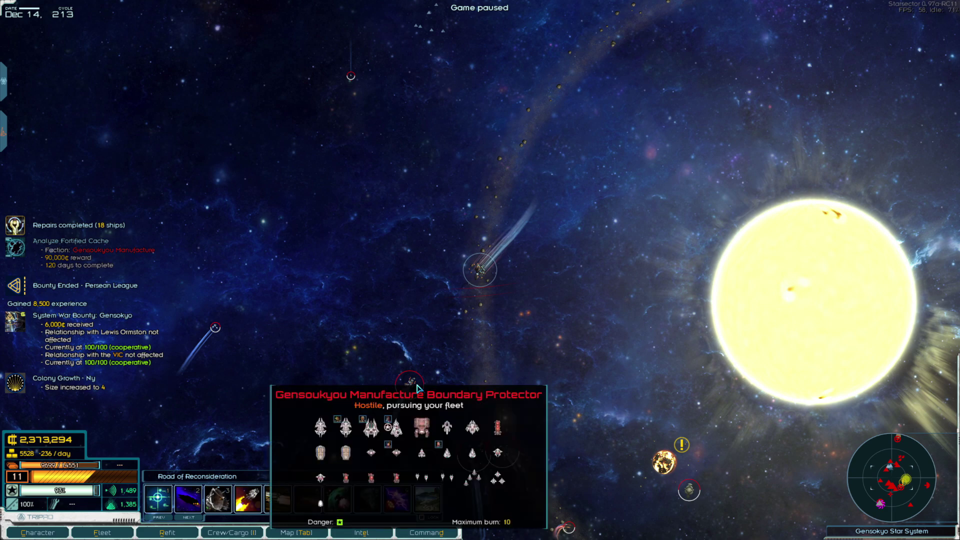
key("f")
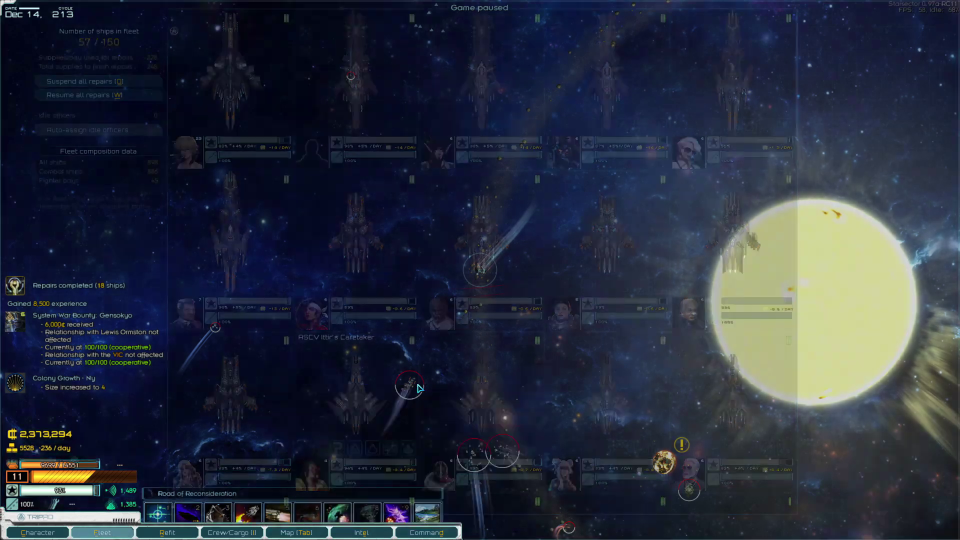
scroll(422, 338, "down", 1)
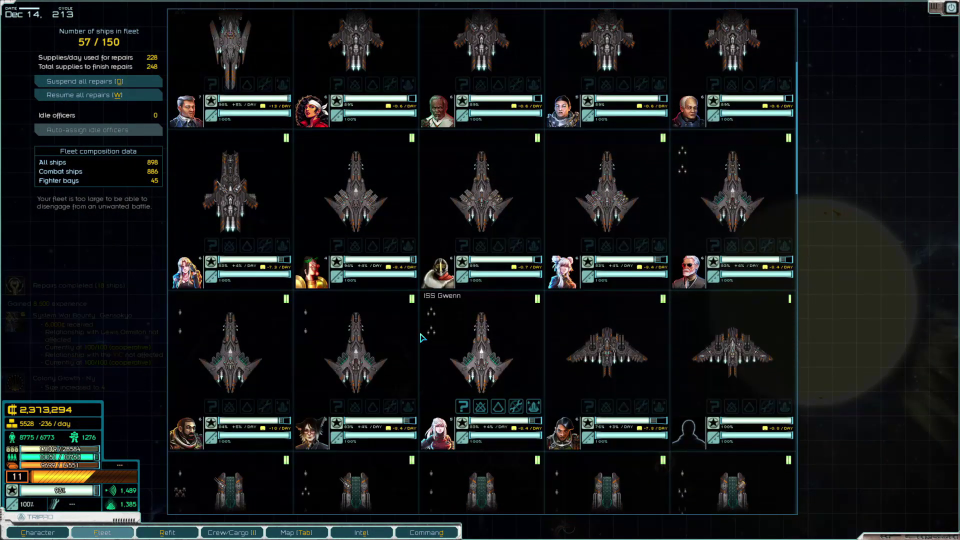
scroll(420, 360, "down", 3)
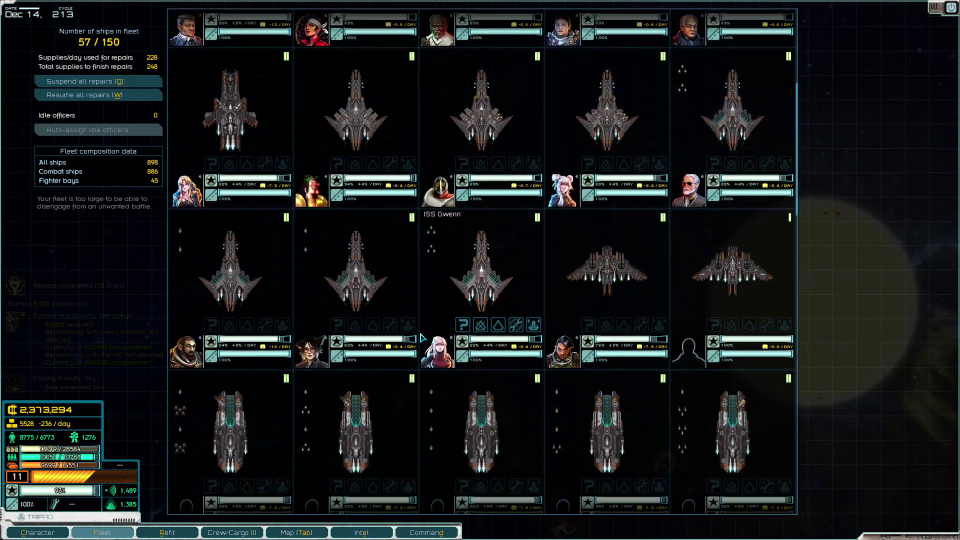
scroll(417, 406, "down", 3)
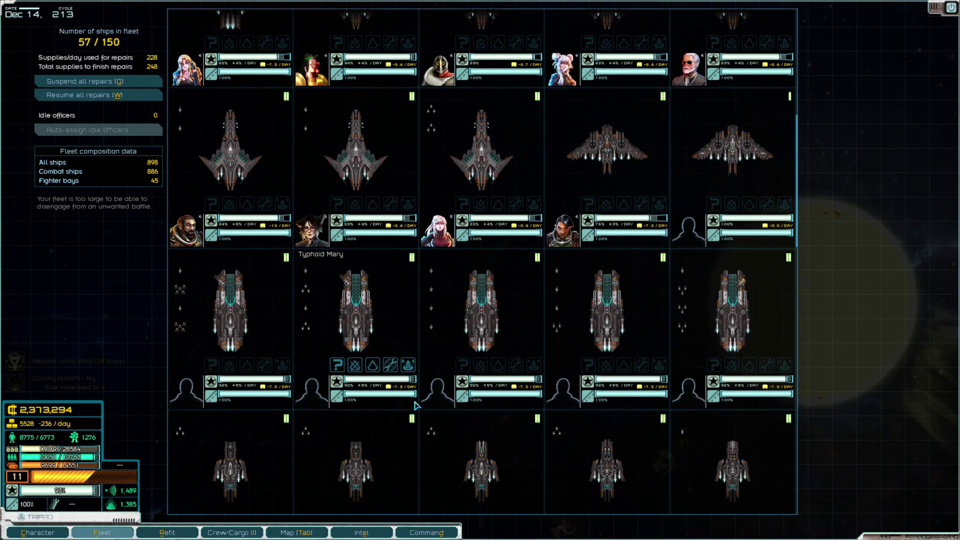
scroll(418, 405, "down", 2)
scroll(418, 405, "down", 2)
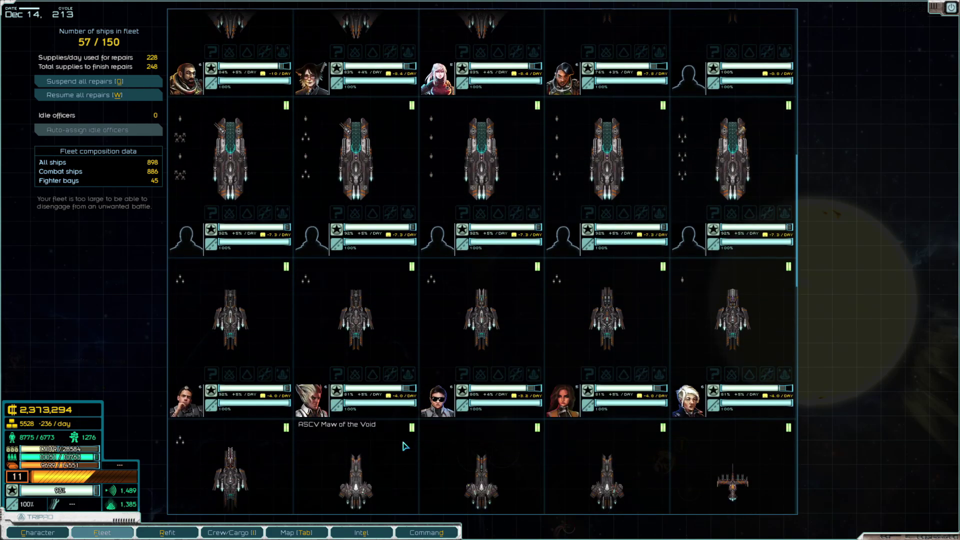
scroll(403, 447, "down", 3)
scroll(406, 438, "down", 2)
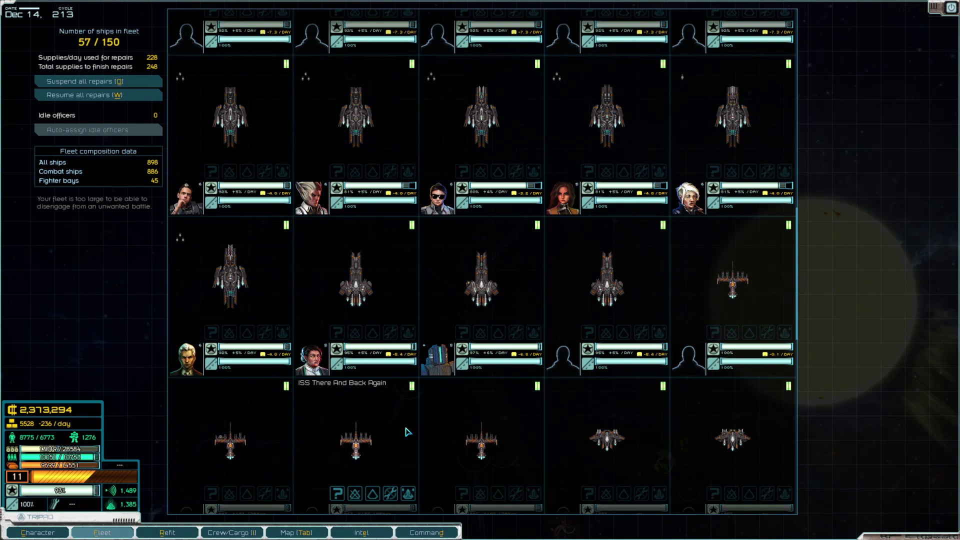
Raise Hesperus Pyramus, the ASCV Bastard's captain, to level 6 with a new skill.
left_click(441, 359)
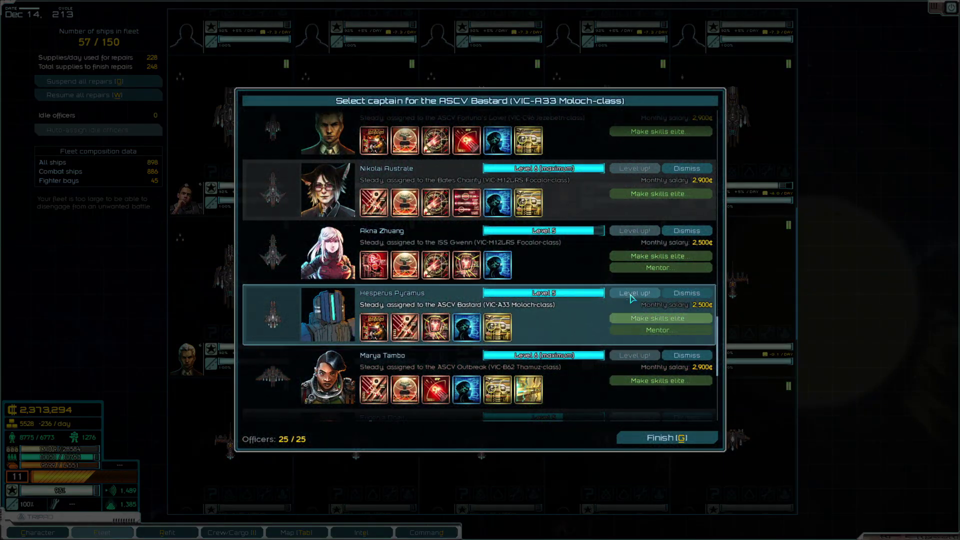
left_click(632, 294)
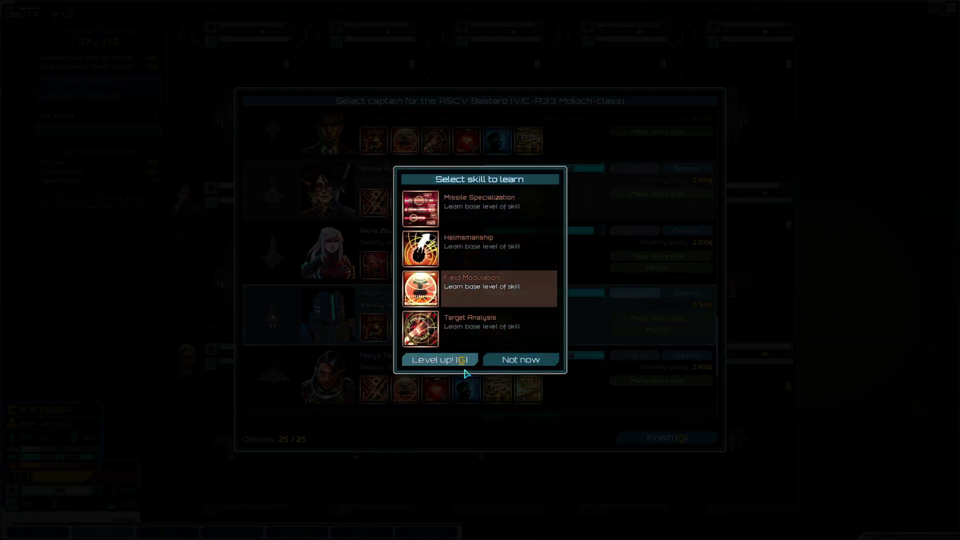
left_click(462, 363)
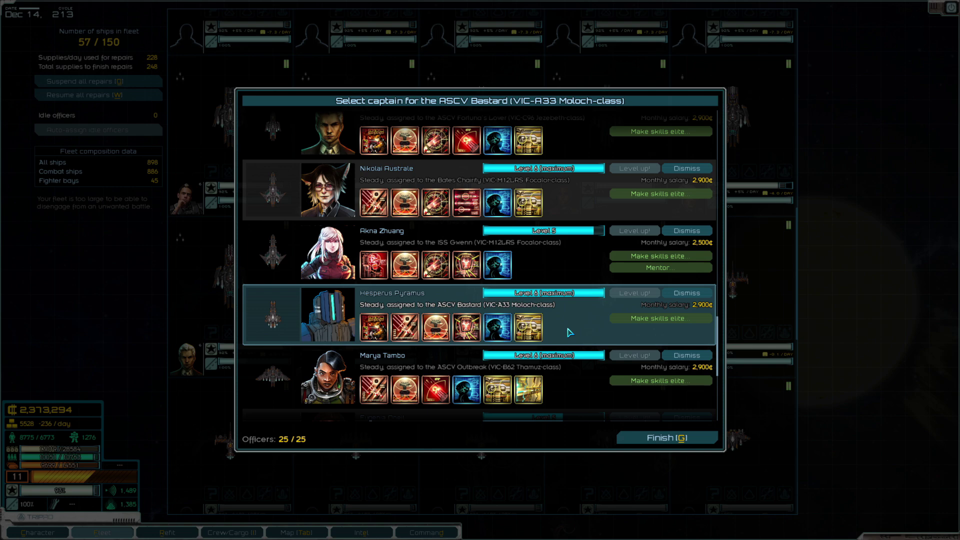
key("g")
Leave the fleet roster and resume time so the Boundary Protector fleet intercepts.
key("Escape")
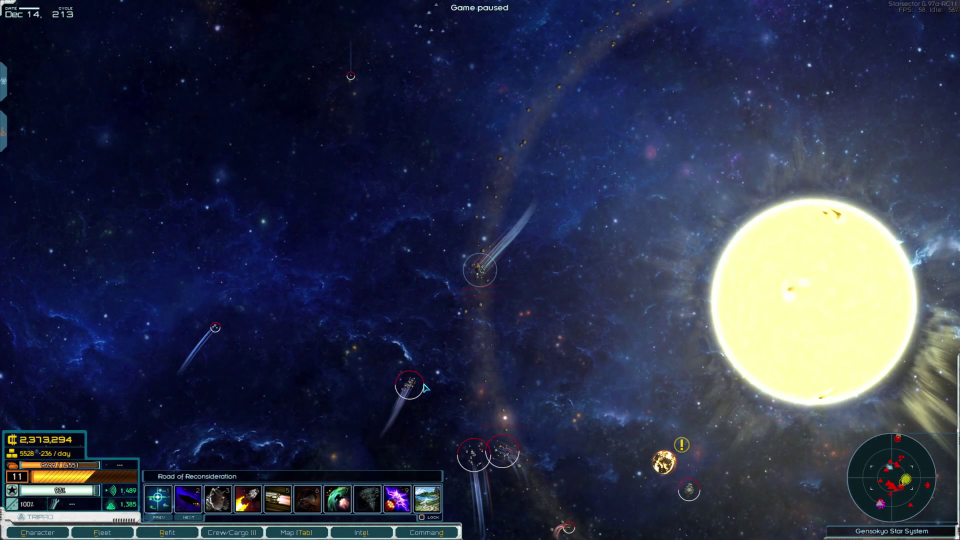
mouse_move(481, 458)
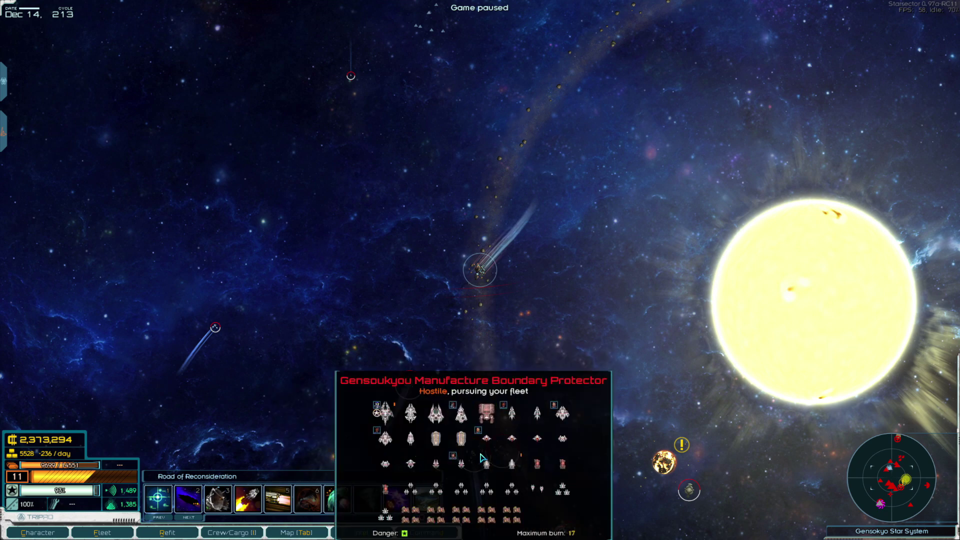
key("space")
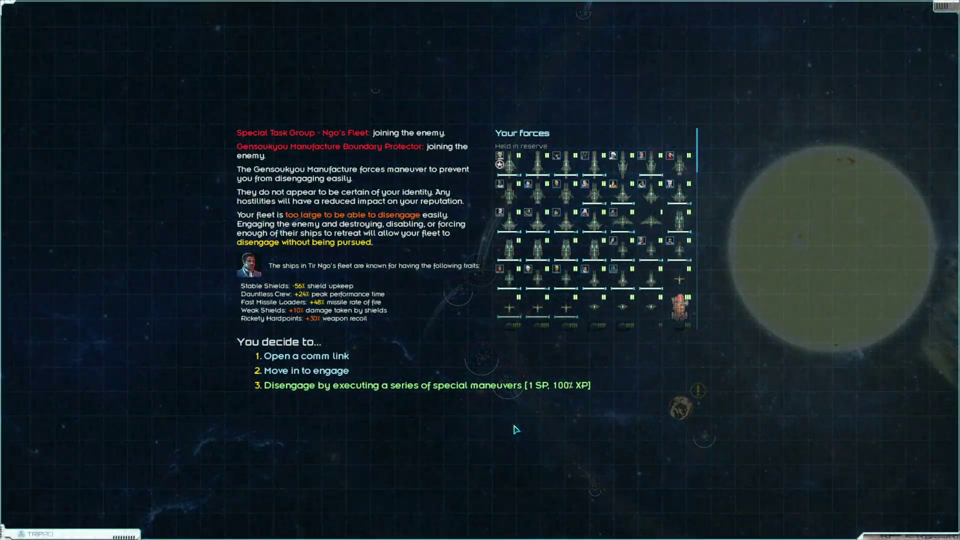
scroll(593, 248, "down", 3)
scroll(587, 280, "down", 2)
scroll(588, 280, "down", 3)
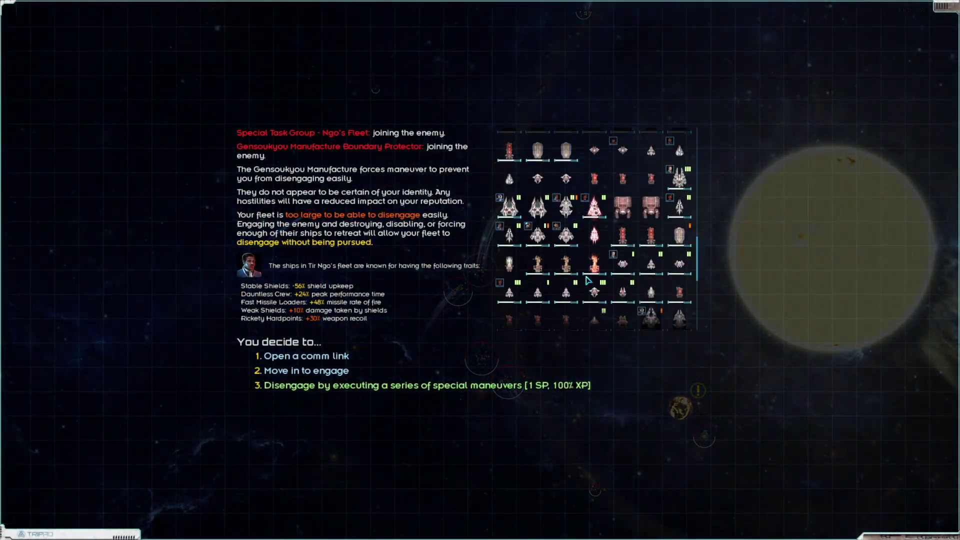
scroll(587, 279, "down", 2)
scroll(588, 279, "down", 2)
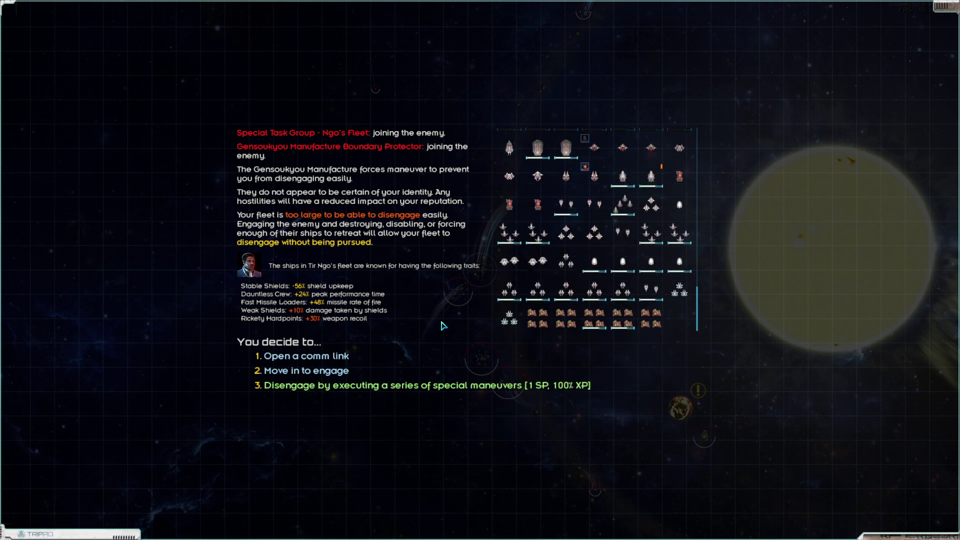
scroll(555, 317, "up", 2)
scroll(555, 317, "up", 2)
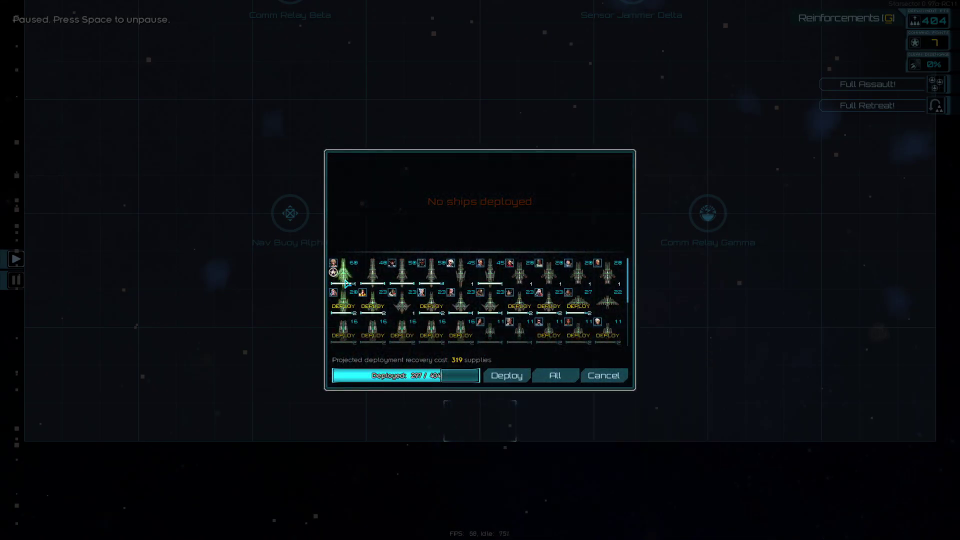
Mark two more ships as DEPLOY to fill the deployment bar, then send them into battle.
left_click(517, 340)
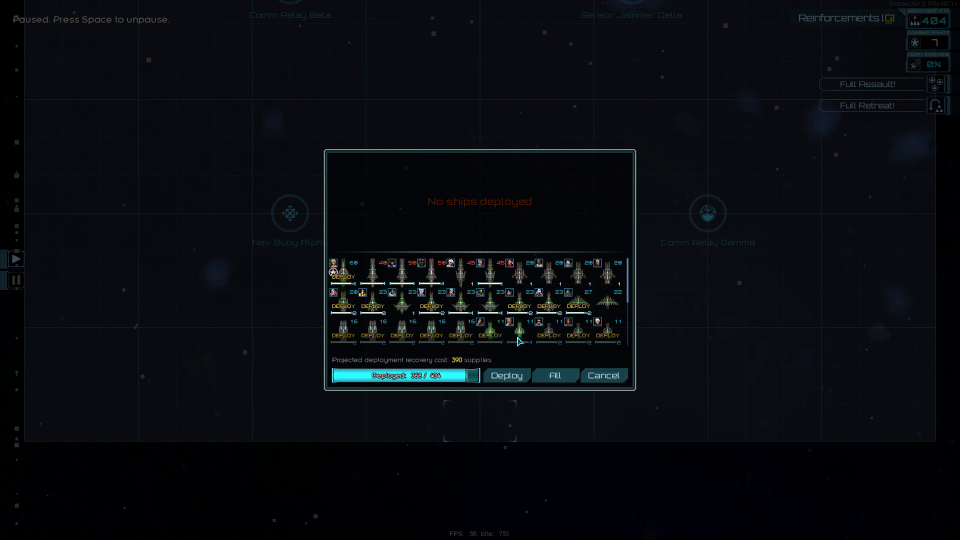
left_click(464, 306)
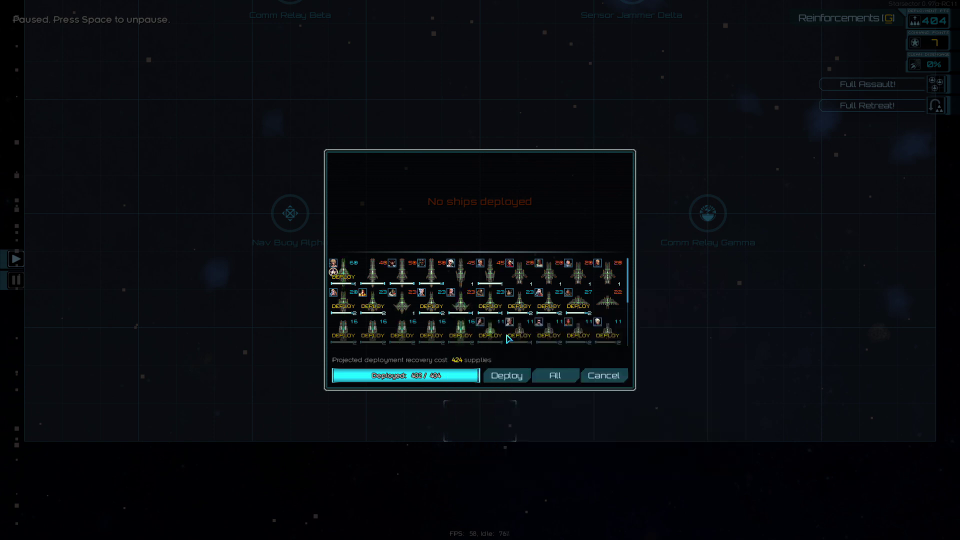
scroll(477, 333, "down", 1)
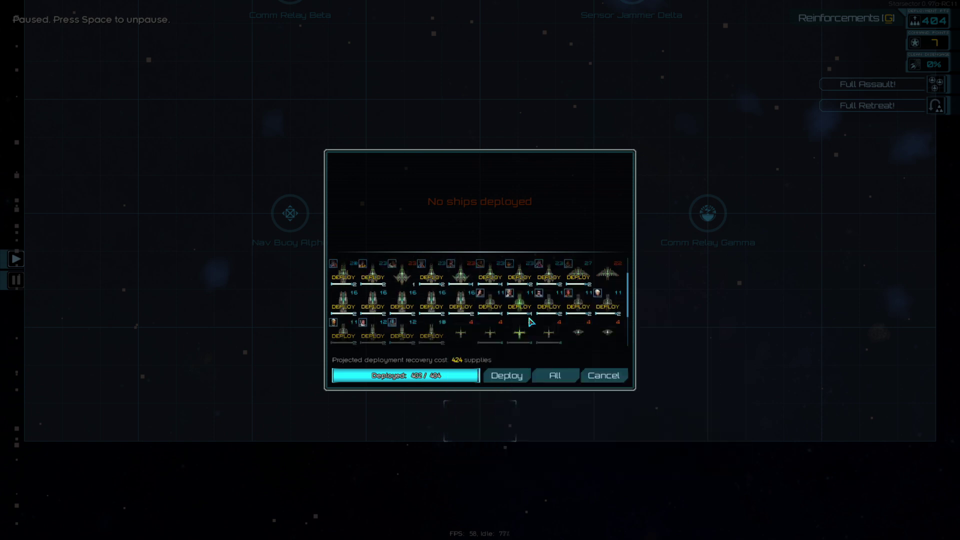
left_click(508, 377)
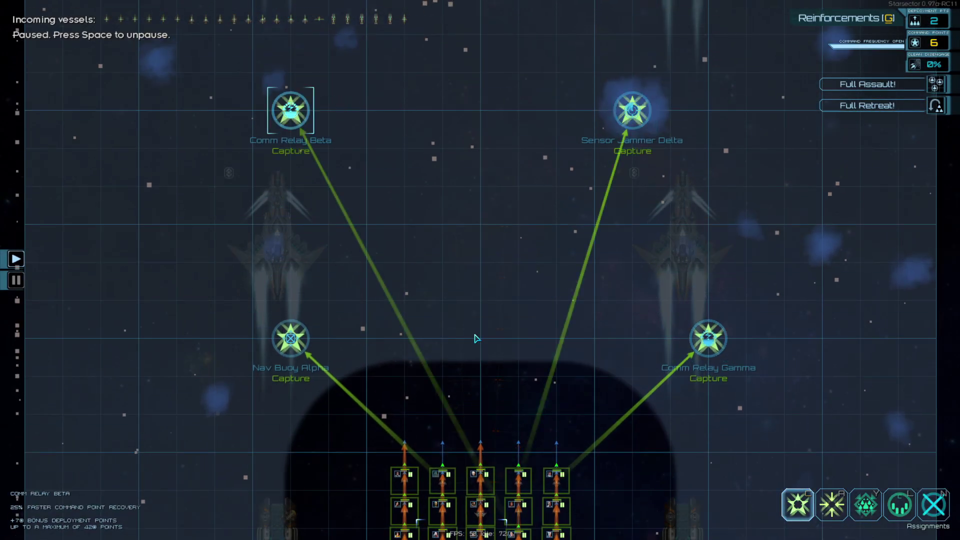
Return to combat, fire the flagship's Quantum Lunge and run the battle at 2x speed.
key("Tab")
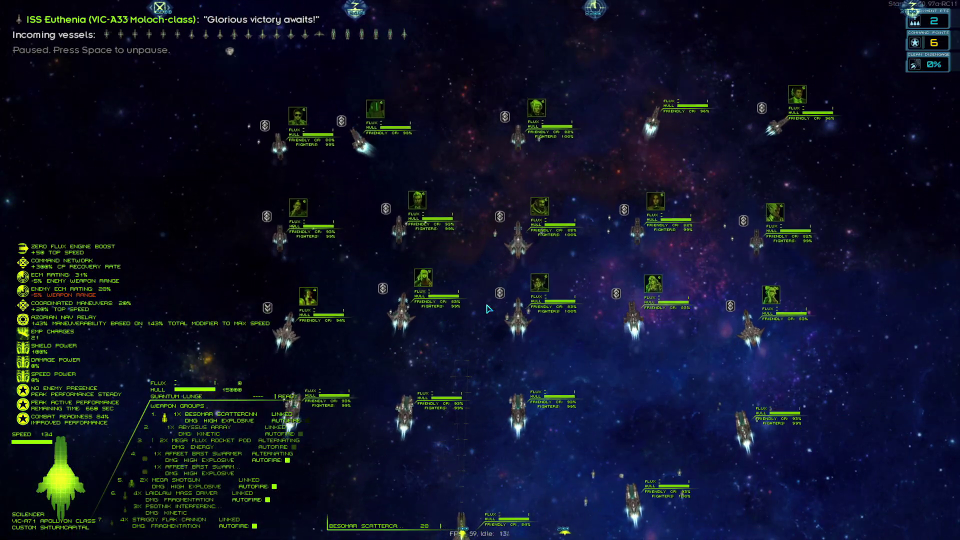
key("f")
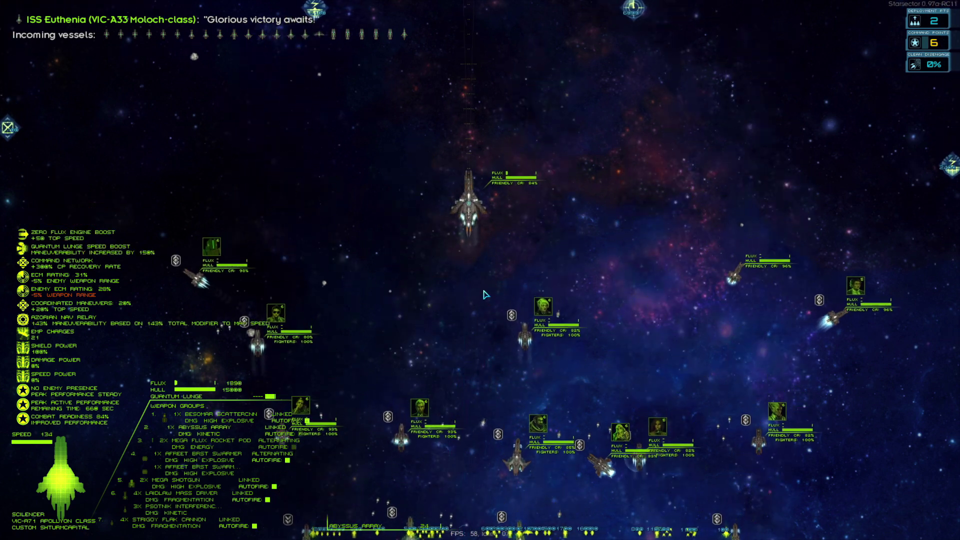
key("Caps_Lock")
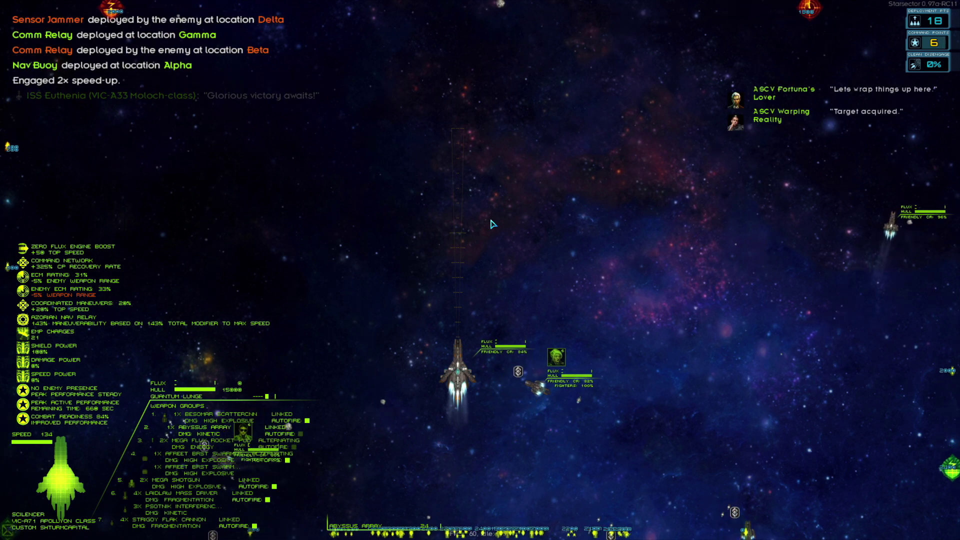
Check the tactical command map twice, resuming combat after each look.
key("Tab")
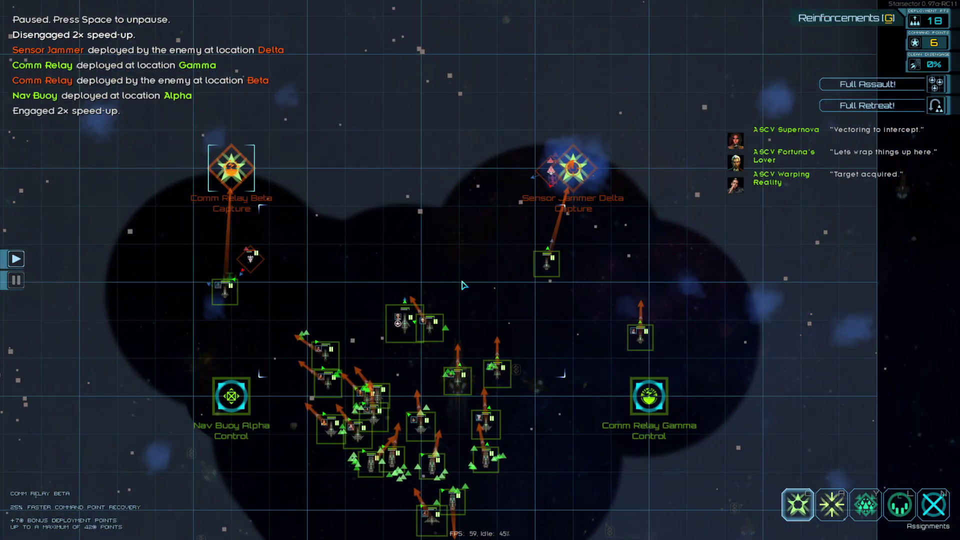
scroll(463, 285, "up", 2)
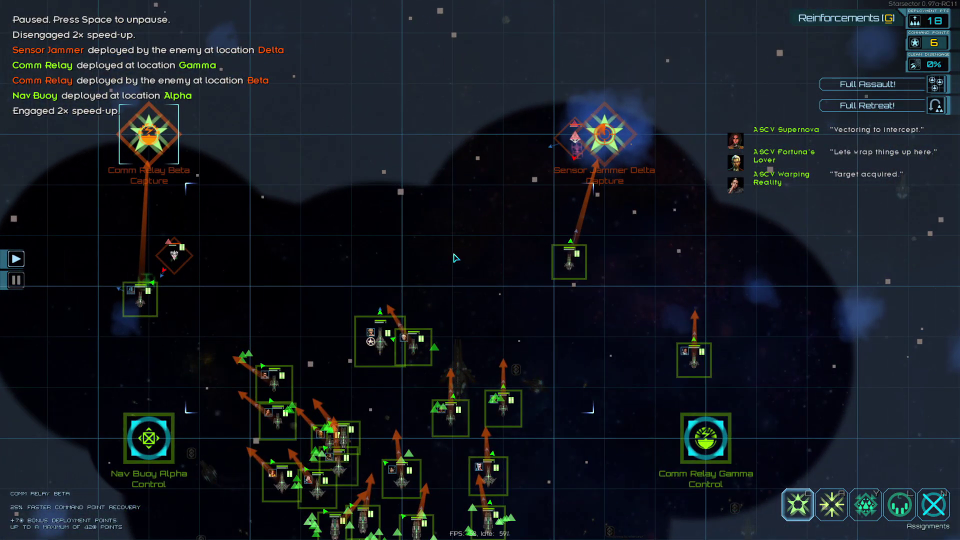
key("Tab")
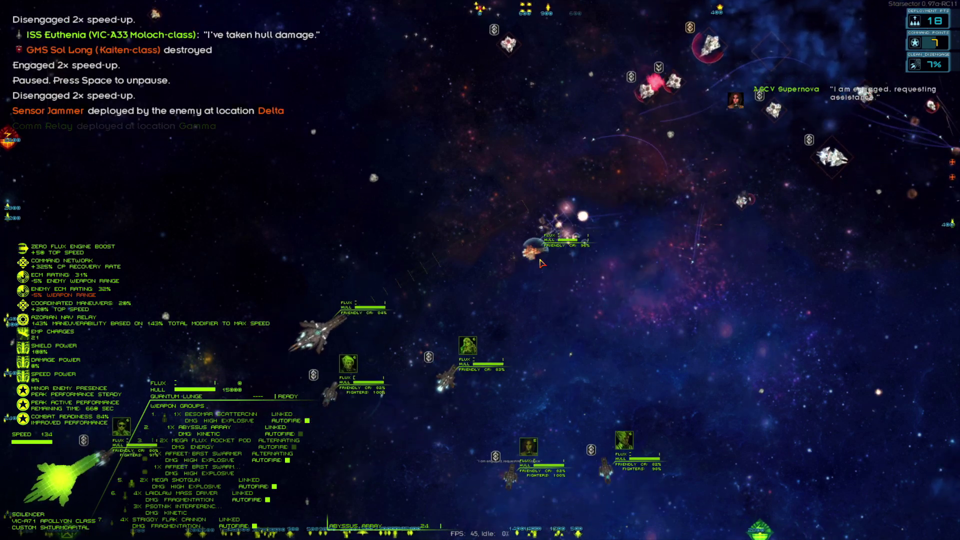
key("Tab")
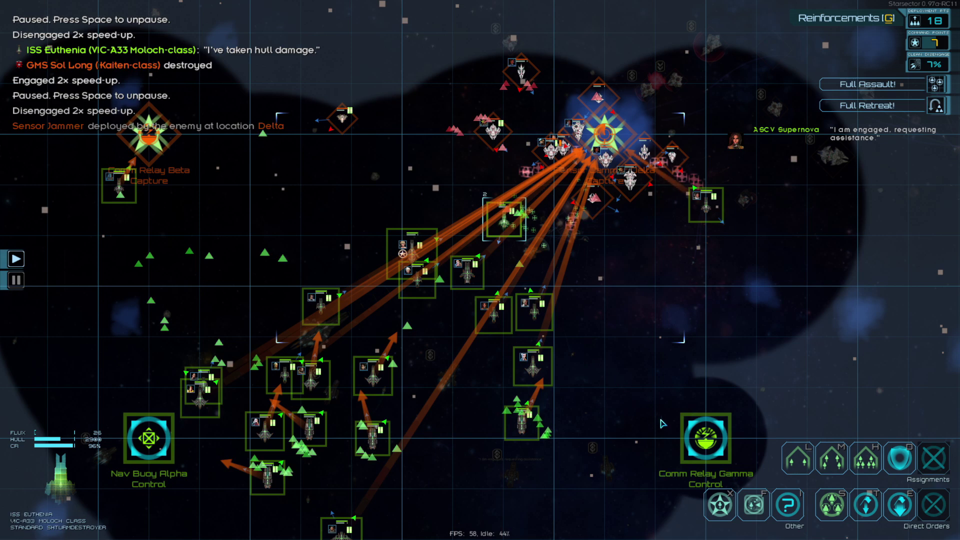
key("Tab")
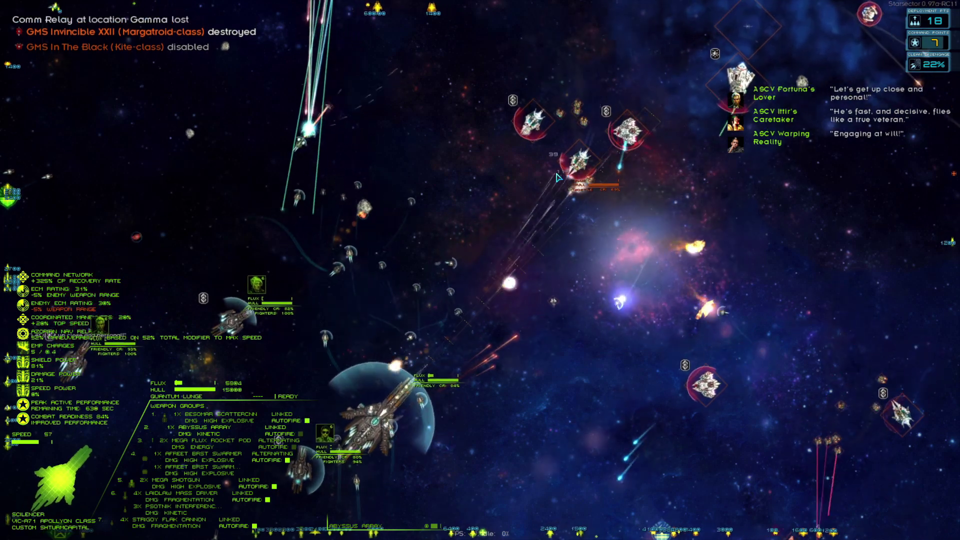
Target the enemy Margatroid-class and then Reisen-class ships with R while the flagship attacks.
key("r")
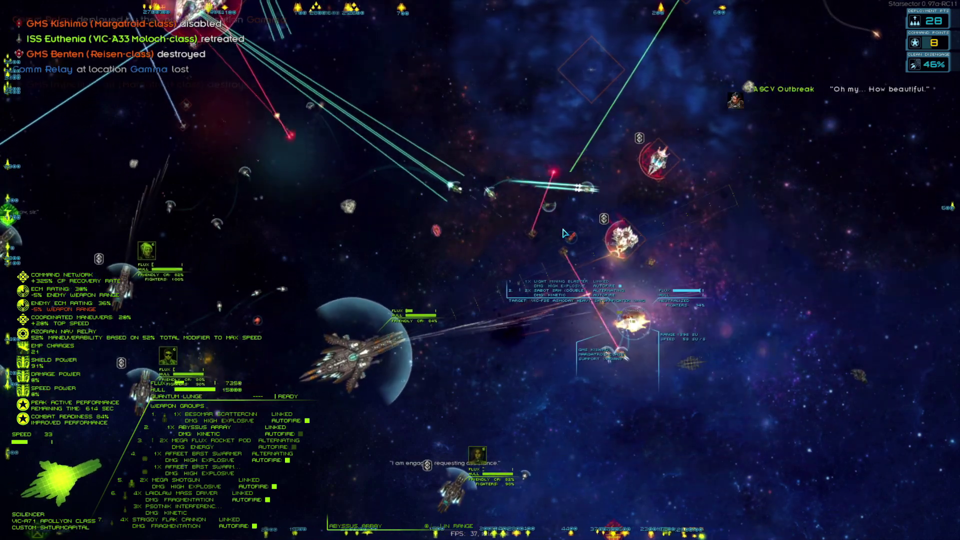
key("r")
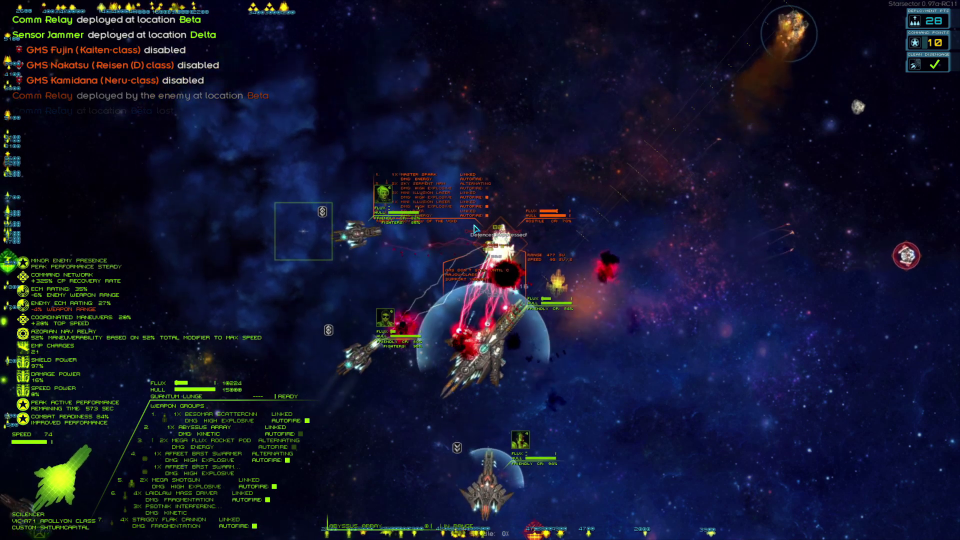
scroll(485, 234, "up", 2)
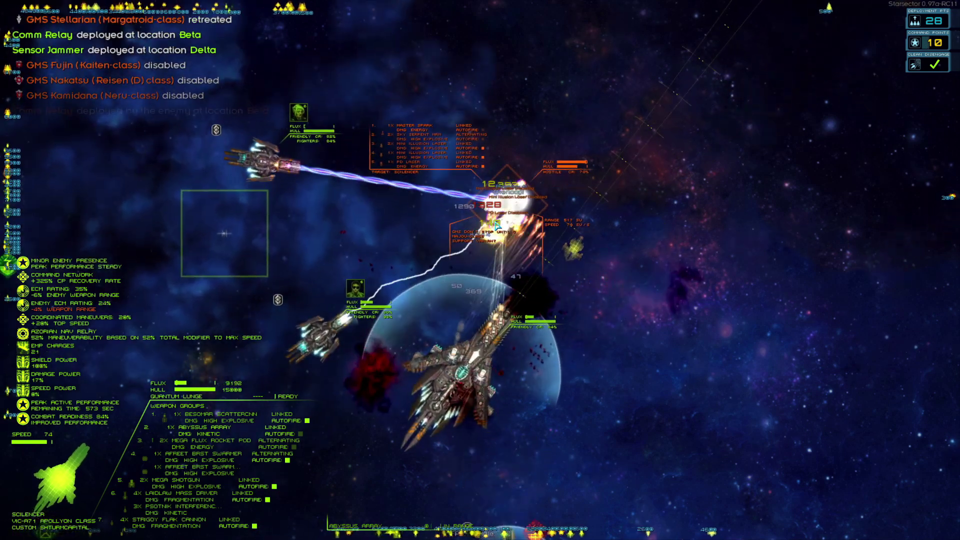
scroll(500, 210, "down", 2)
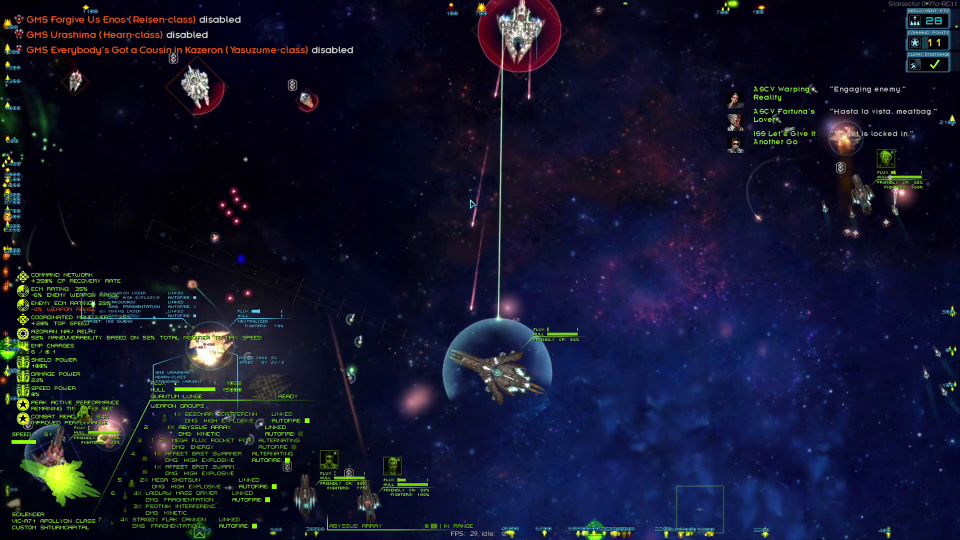
Target four successive nearby Gensoukyou ships with R as earlier targets fall.
key("r")
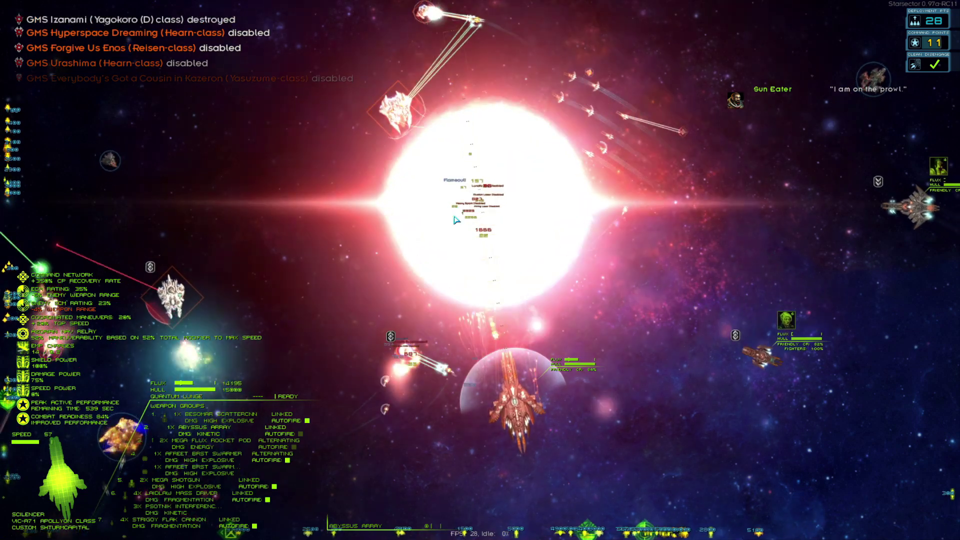
key("r")
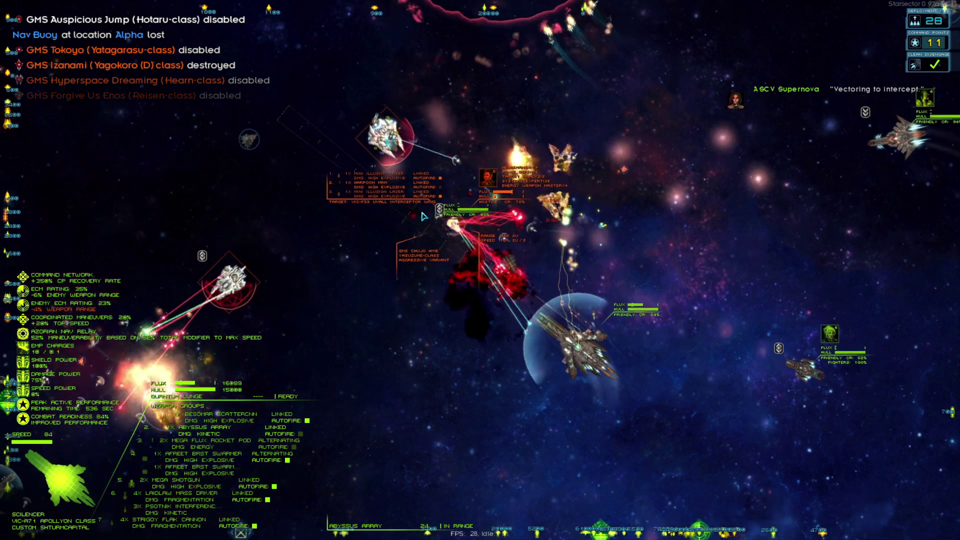
key("r")
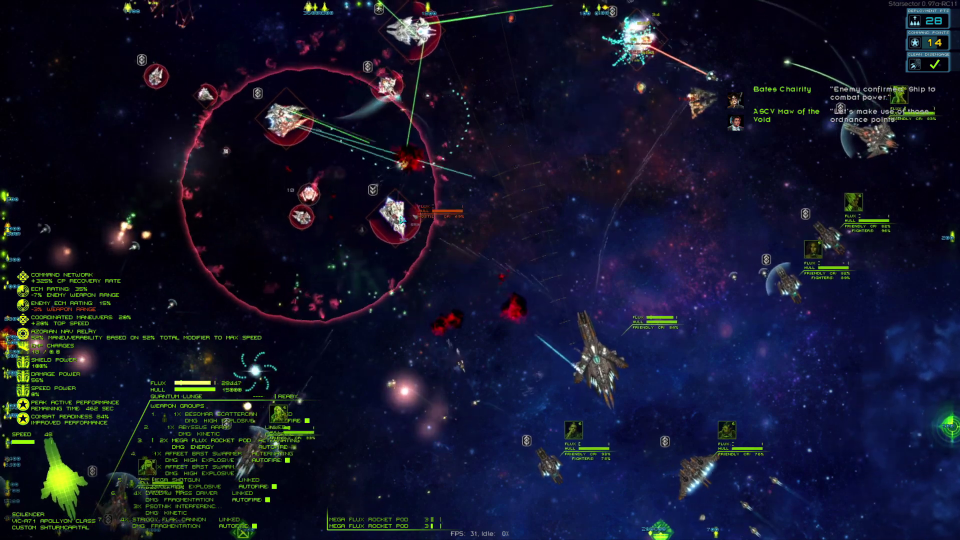
key("r")
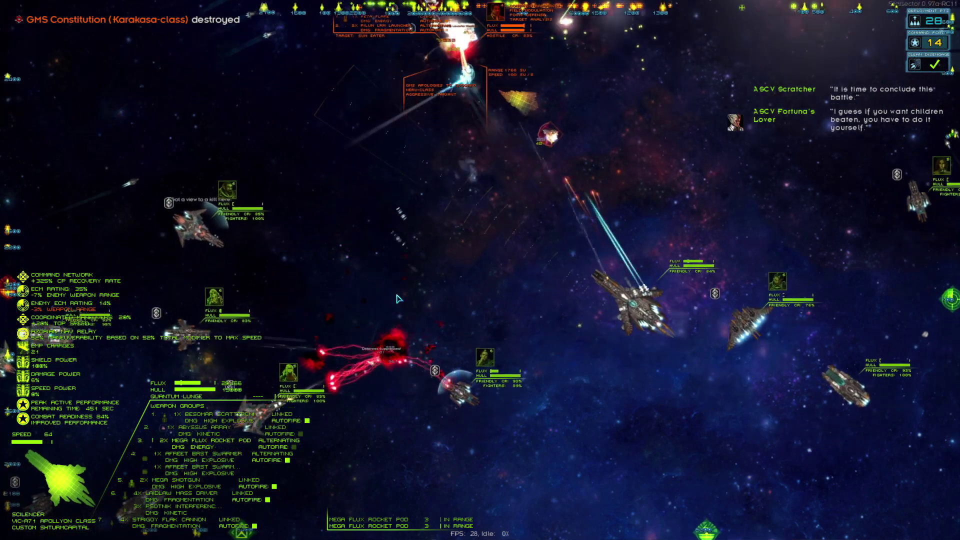
Cycle targets through the remaining hostiles, including GMS Behind Schedule, until the enemy is defeated.
key("r")
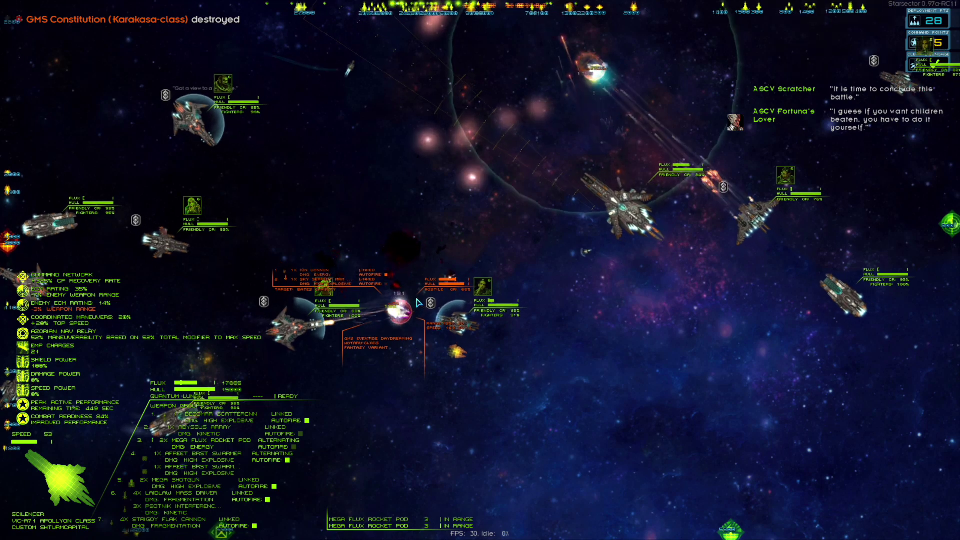
key("r")
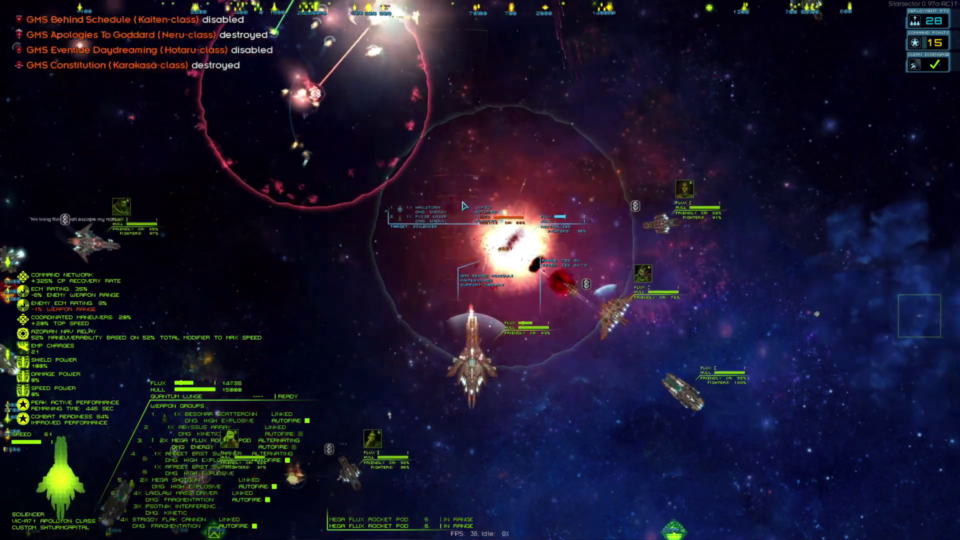
key("r")
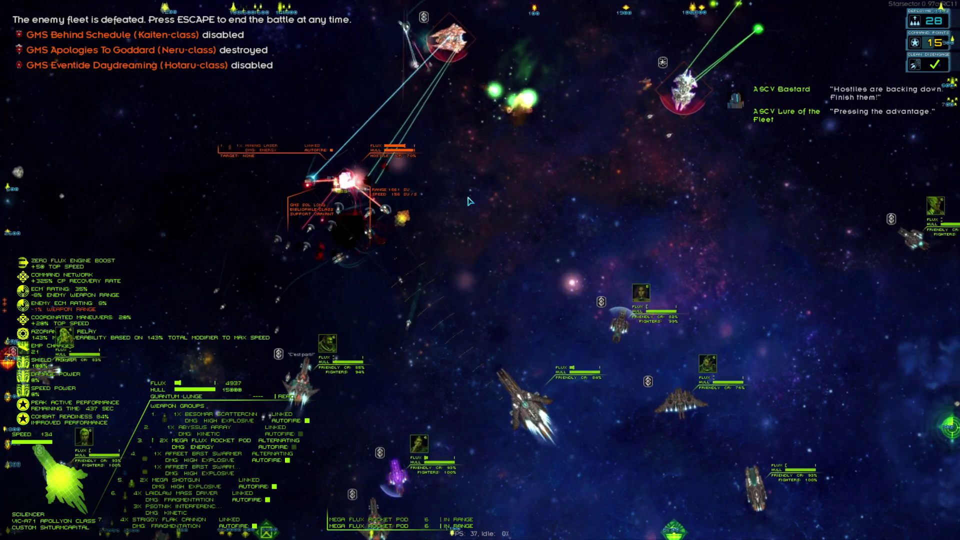
Pursue the fleeing enemy ships using Quantum Lunge, then bring up the leave-battle prompt.
key("Tab")
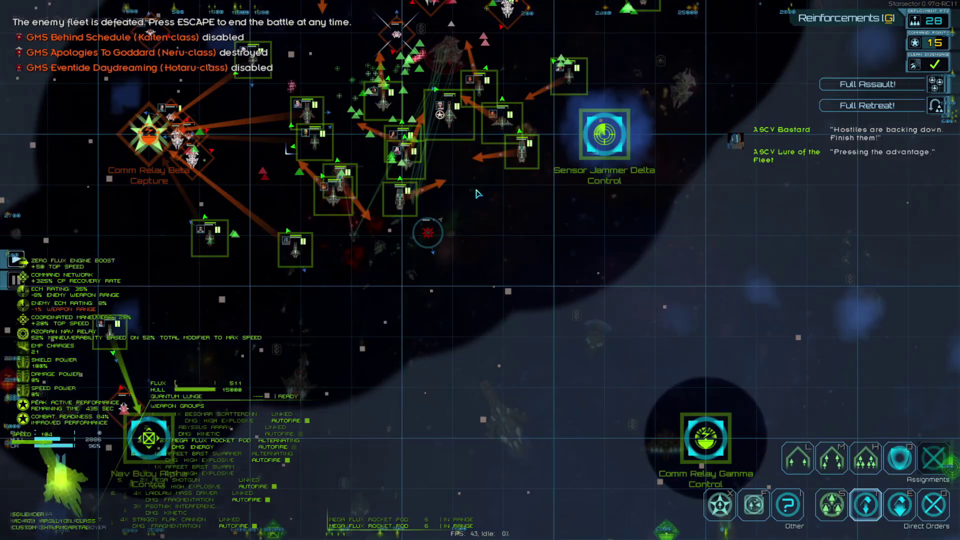
key("space")
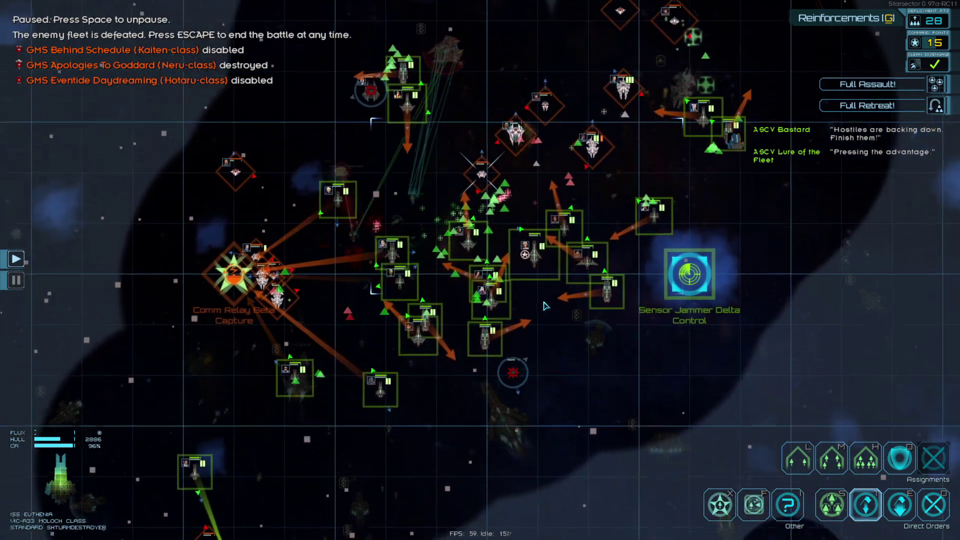
key("Tab")
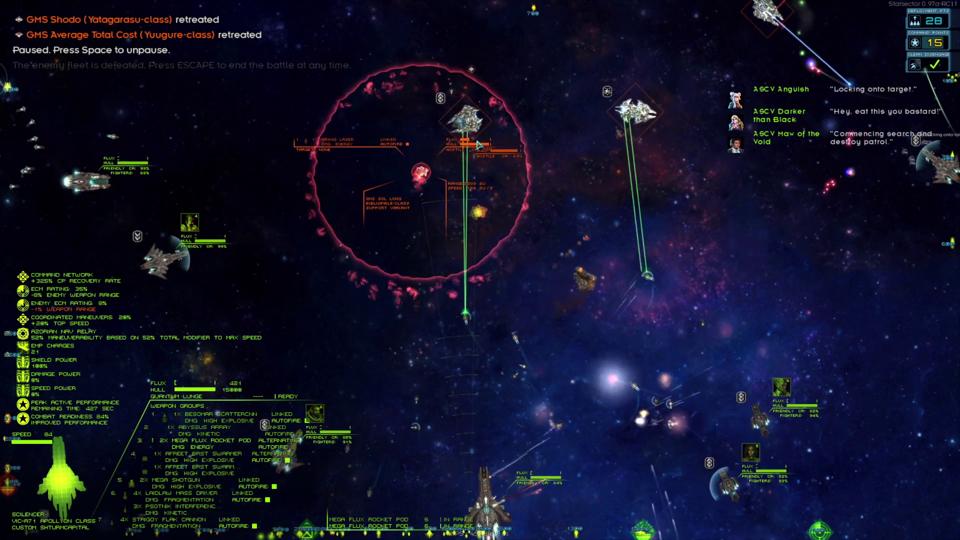
key("f")
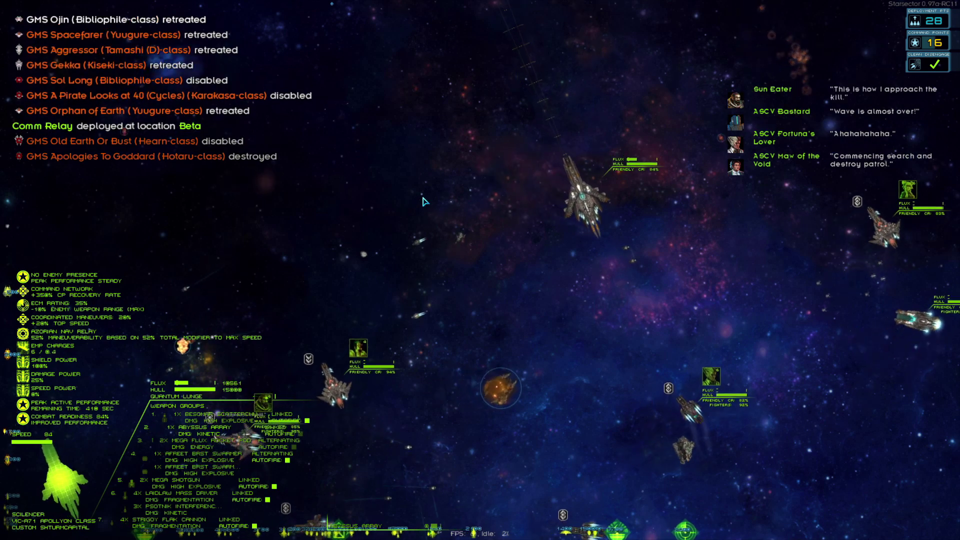
key("Escape")
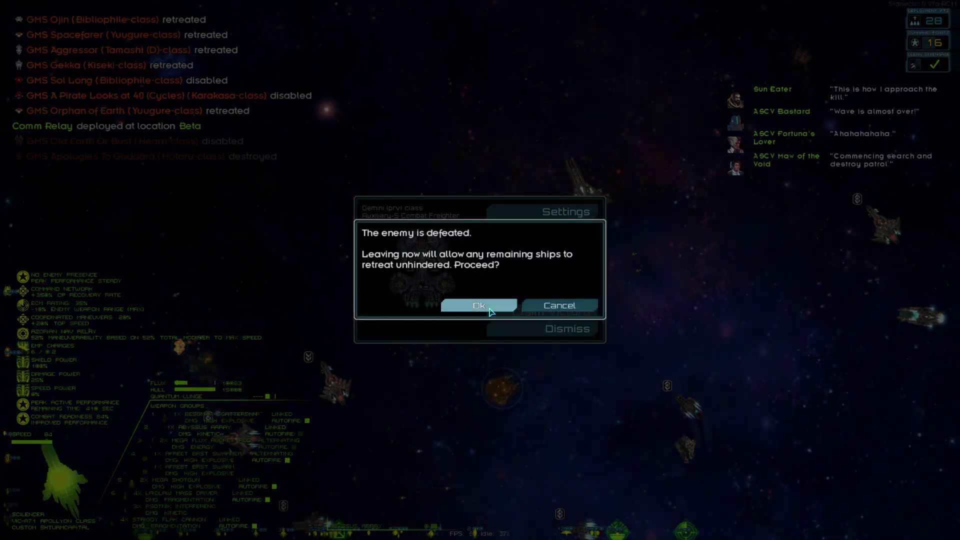
Confirm leaving the won battle, choose 'Move in to engage', and continue to deployment.
left_click(483, 308)
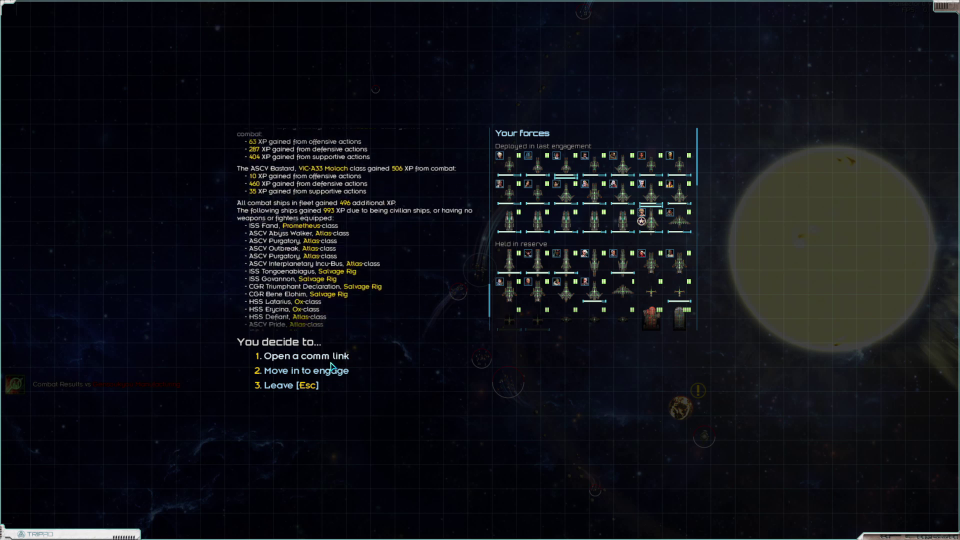
scroll(537, 285, "down", 2)
scroll(540, 281, "down", 2)
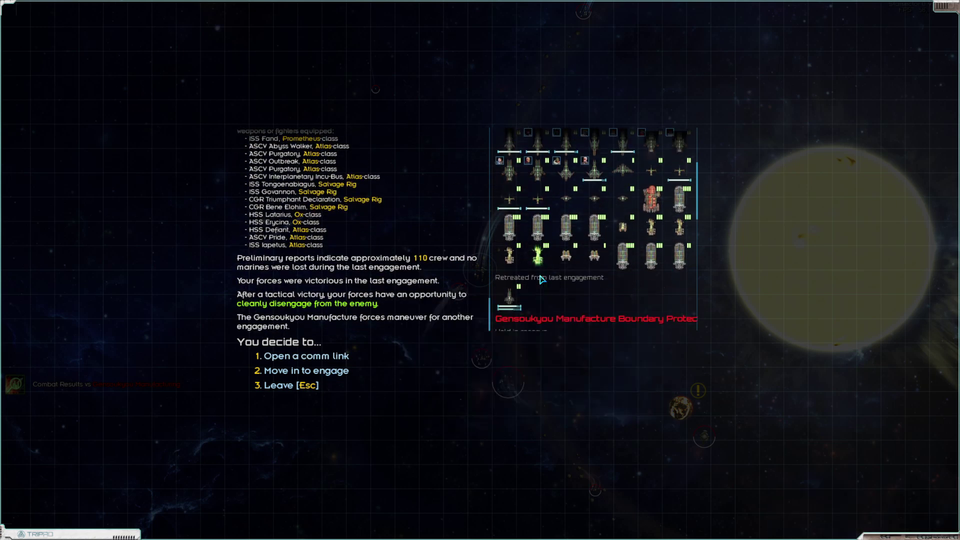
scroll(540, 279, "down", 1)
scroll(540, 279, "down", 1)
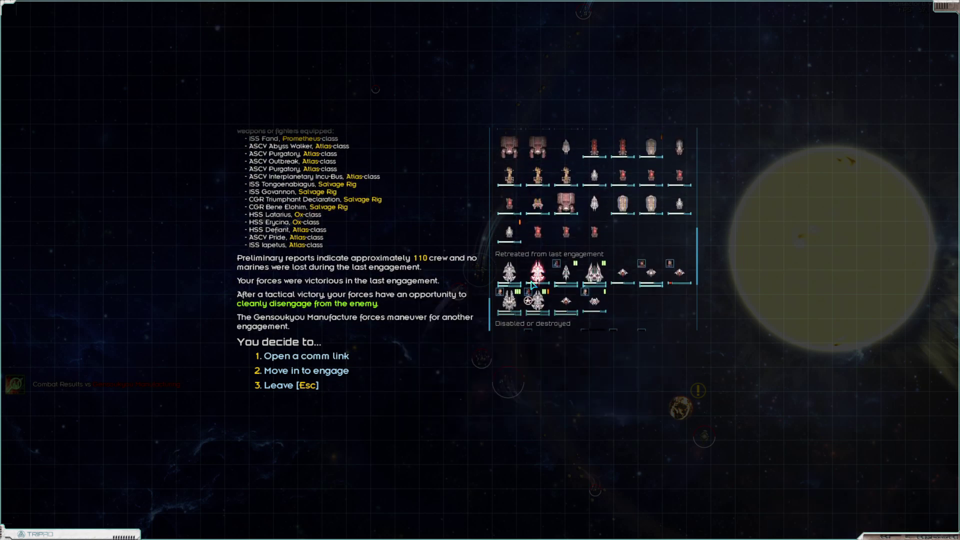
scroll(503, 304, "down", 2)
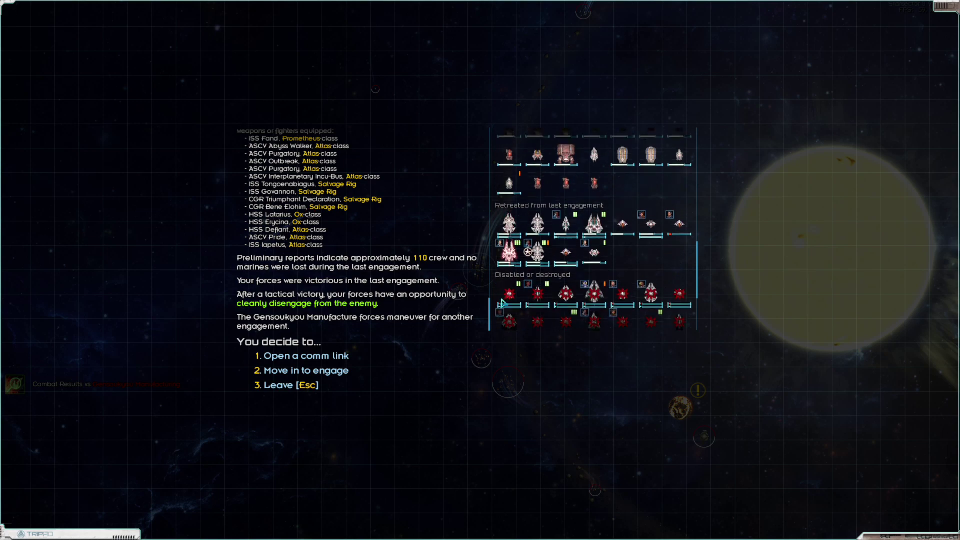
left_click(308, 371)
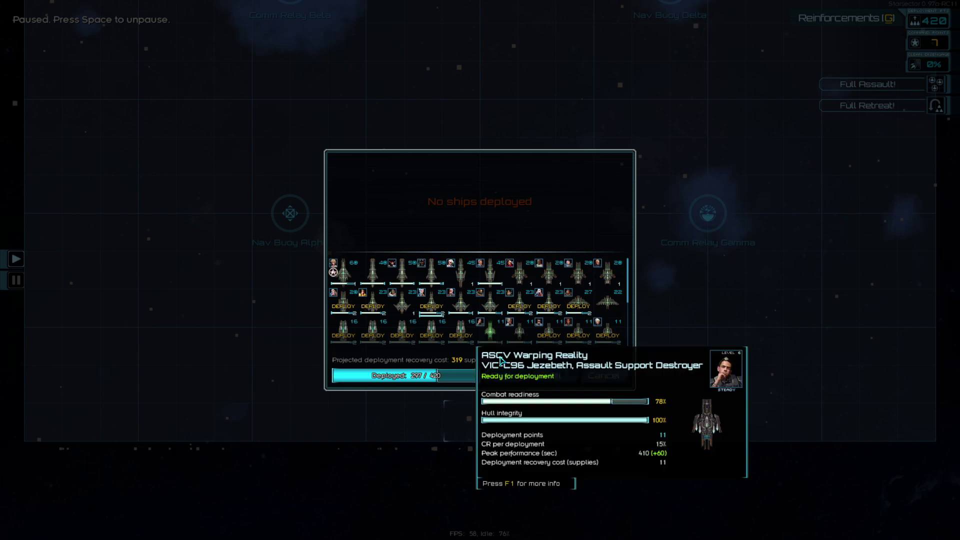
left_click(506, 378)
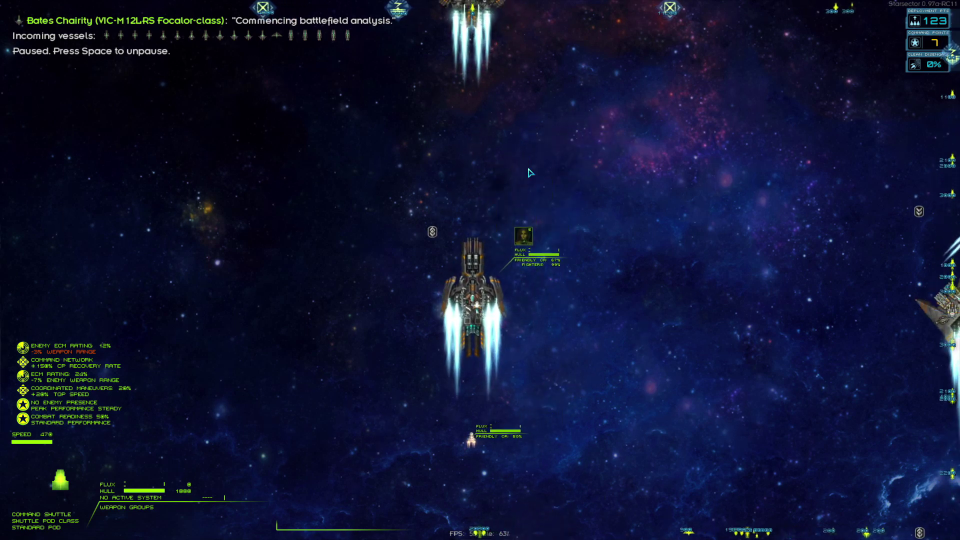
Run the new battle briefly at 2x speed, then pause on the tactical command map.
key("Caps_Lock")
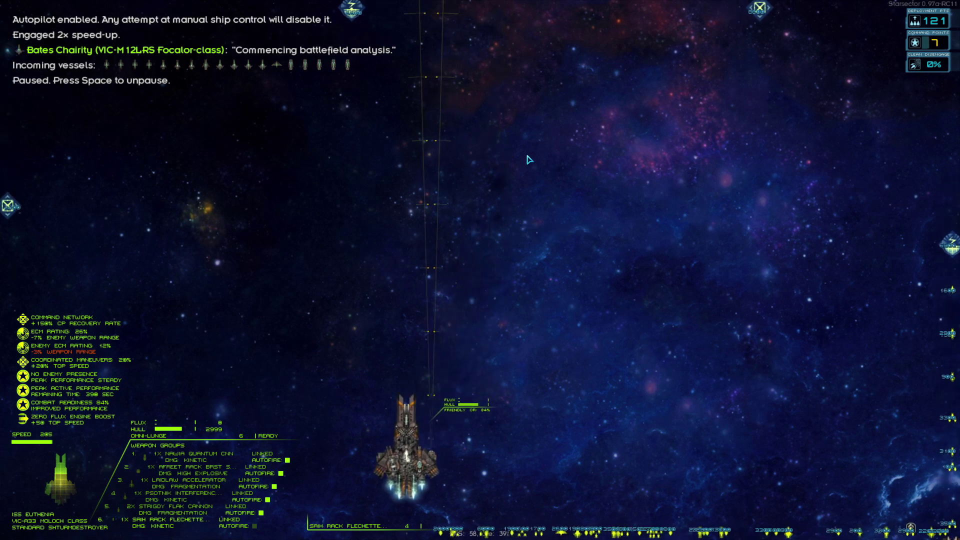
key("Caps_Lock")
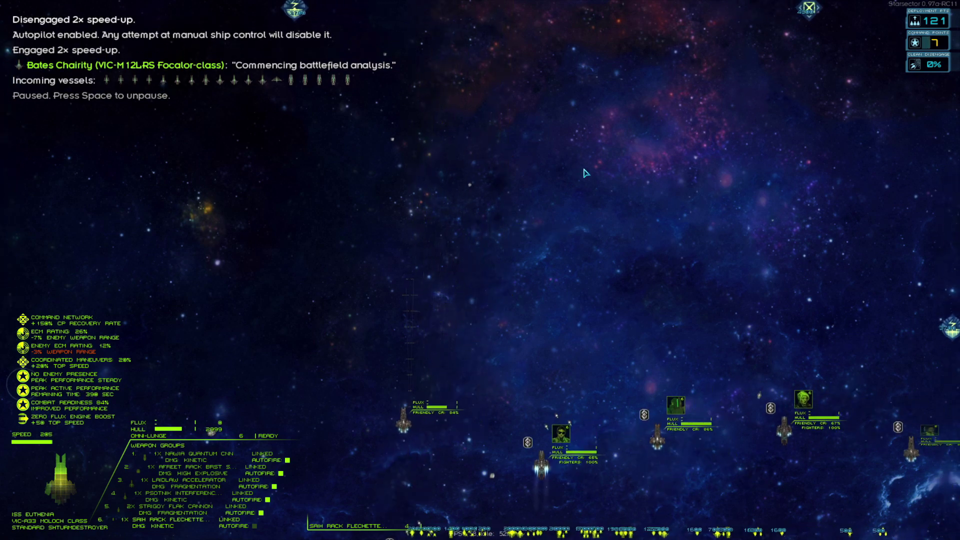
key("Tab")
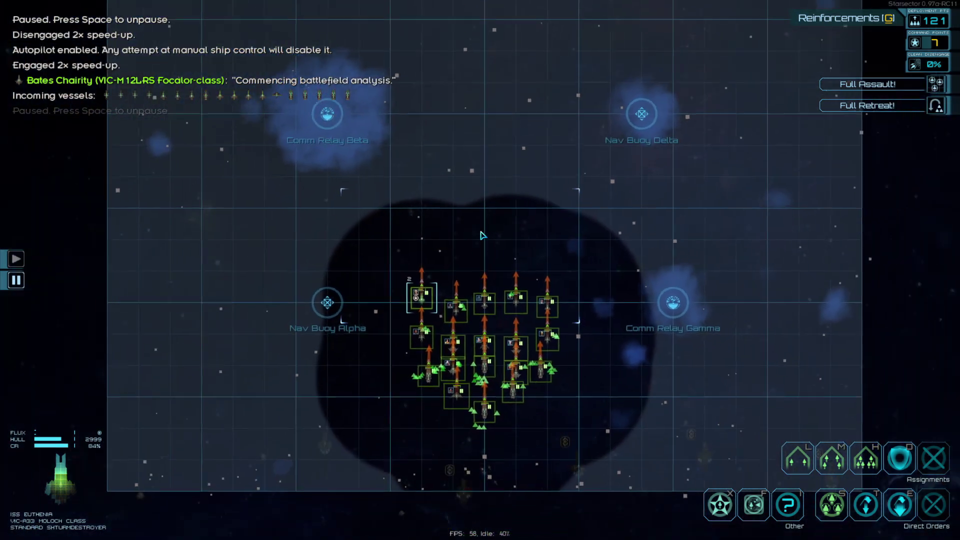
Order the capture of Nav Buoy Alpha, engage 2x speed, and return to live combat.
left_click(333, 302)
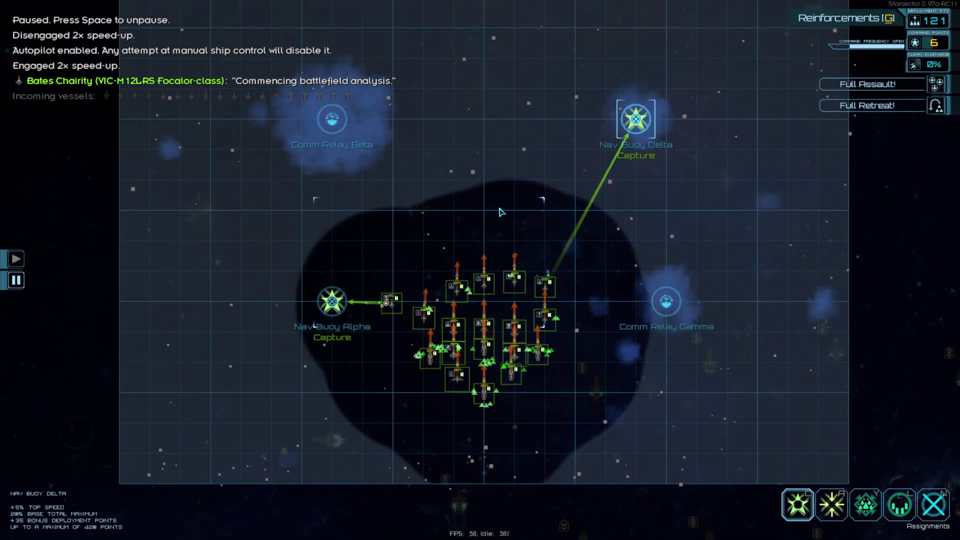
key("Caps_Lock")
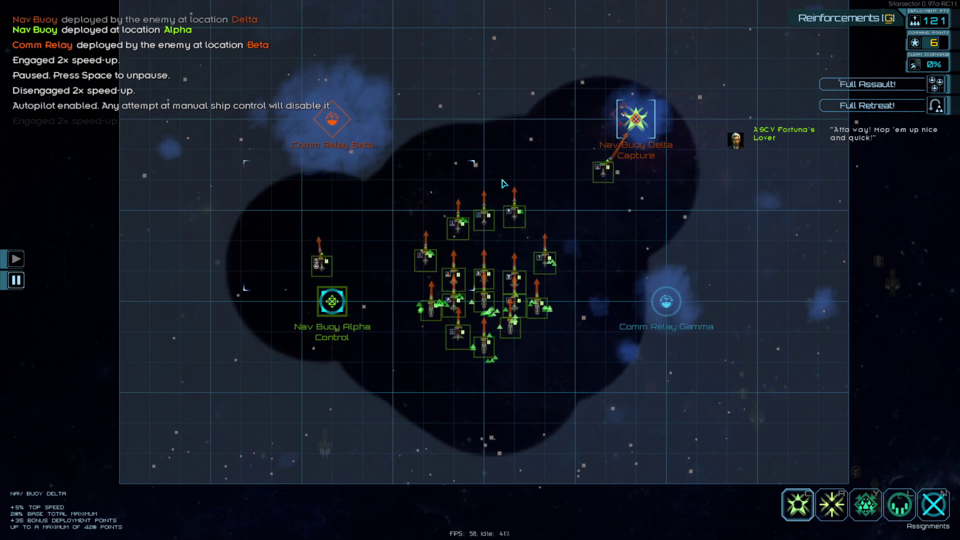
key("Tab")
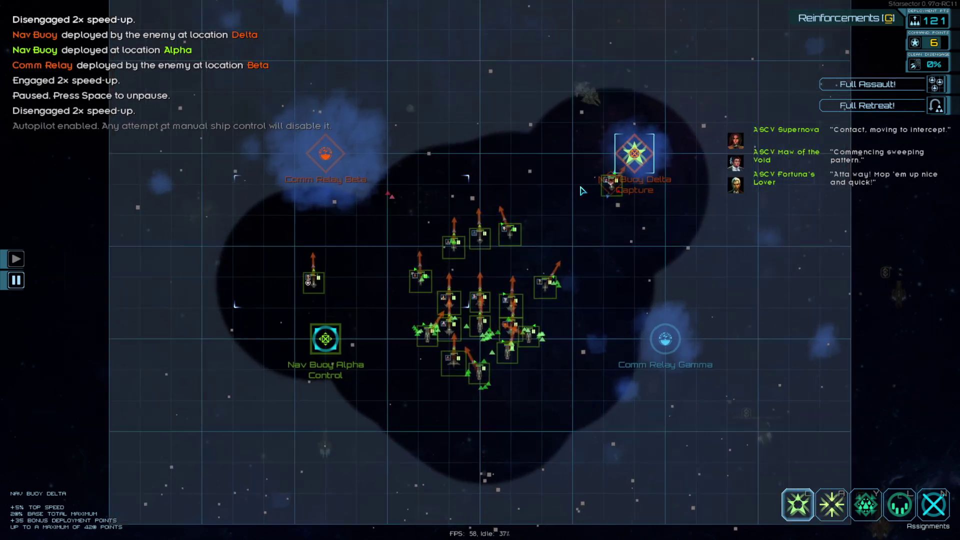
key("Tab")
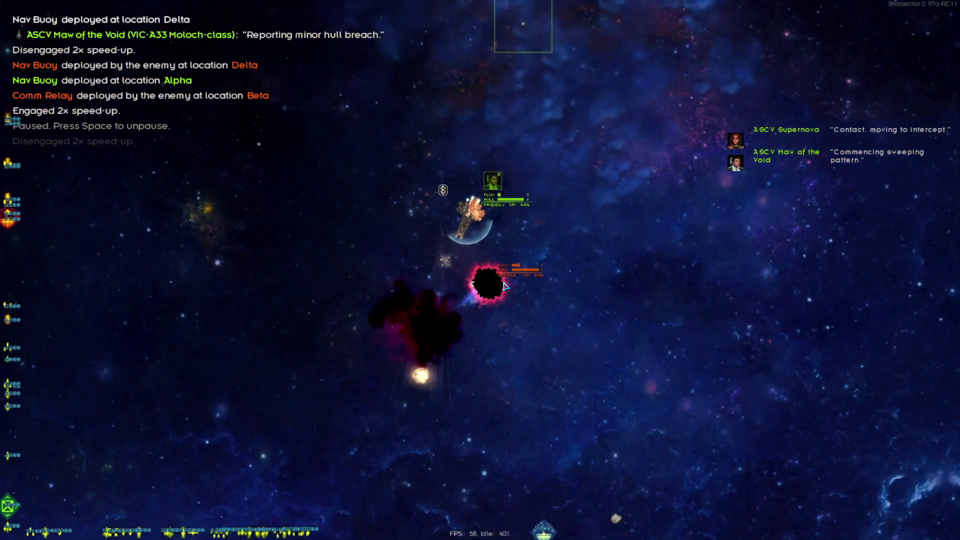
scroll(499, 274, "up", 3)
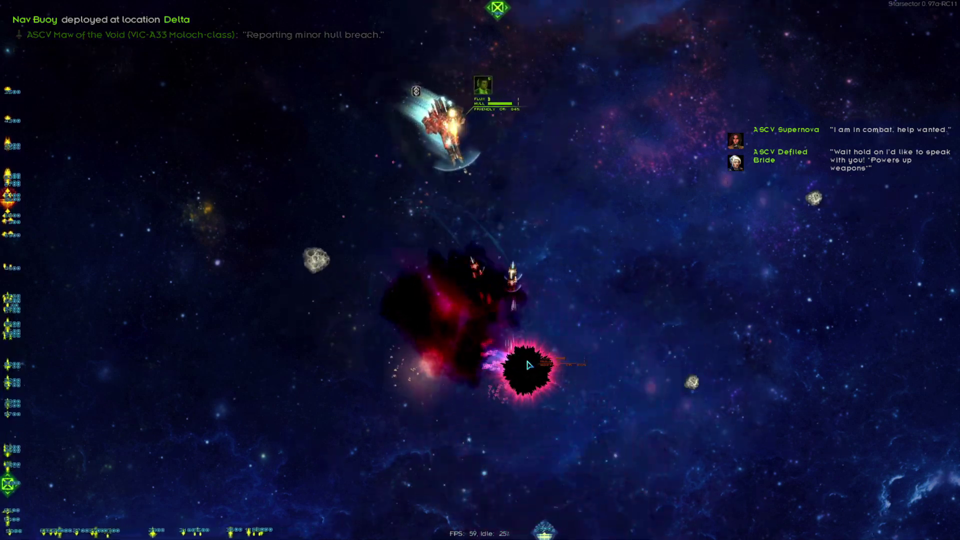
Fight the Gensoukyou fleet, checking orders on the tactical map several times.
key("Tab")
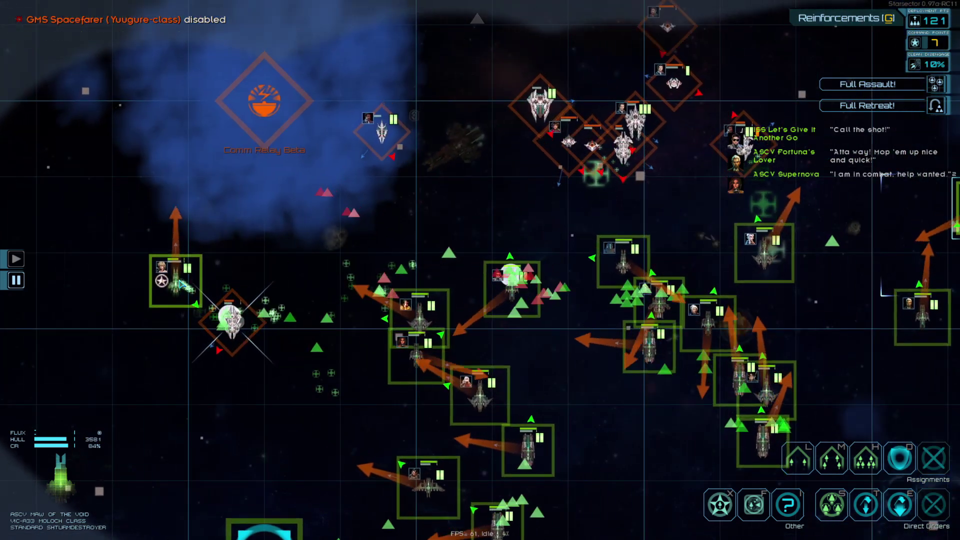
key("Tab")
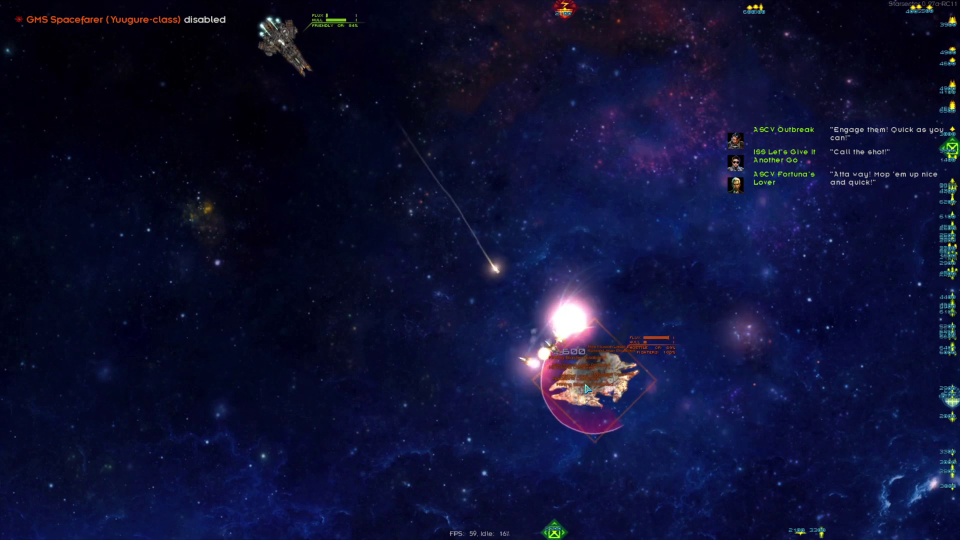
key("Tab")
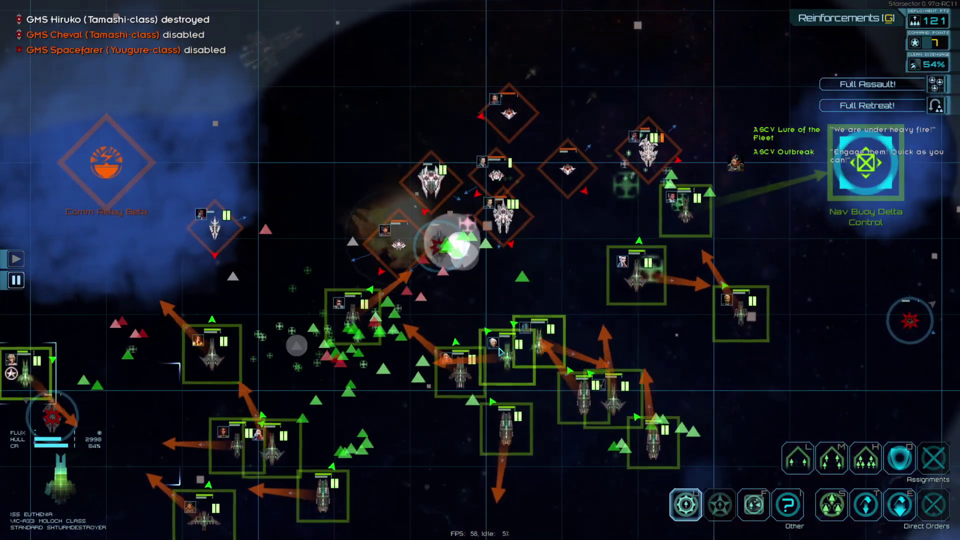
key("Tab")
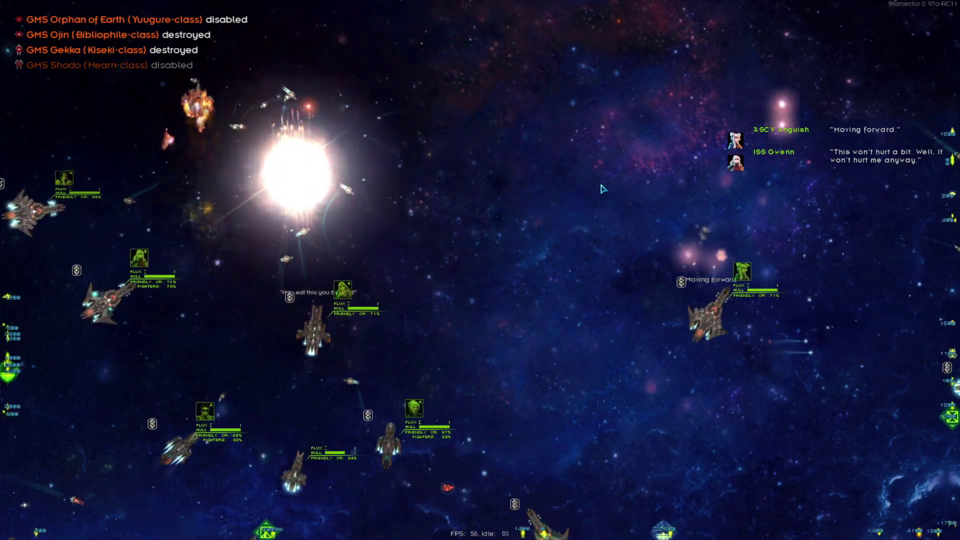
key("Tab")
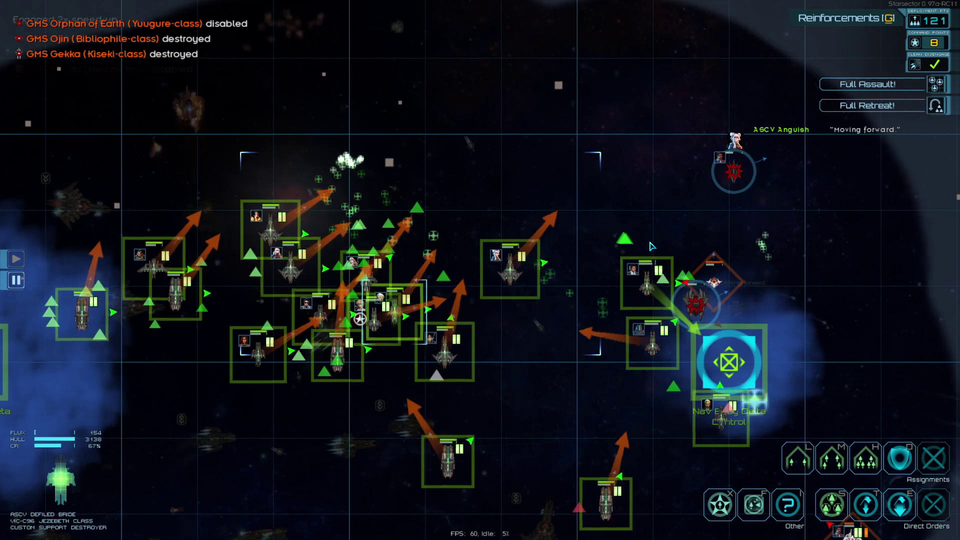
Speed up the fight, check the tactical map, then claim victory over the defeated fleet.
key("Caps_Lock")
key("Caps_Lock")
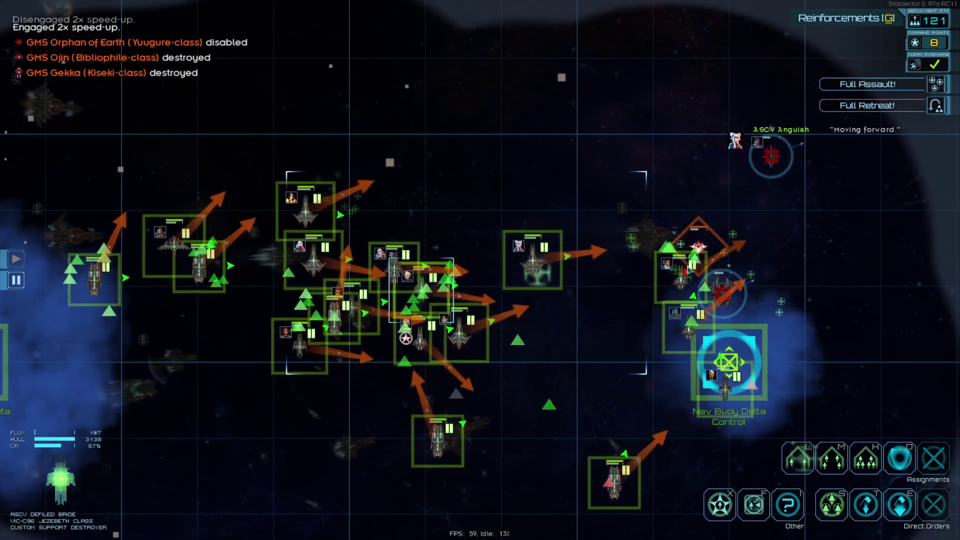
key("Tab")
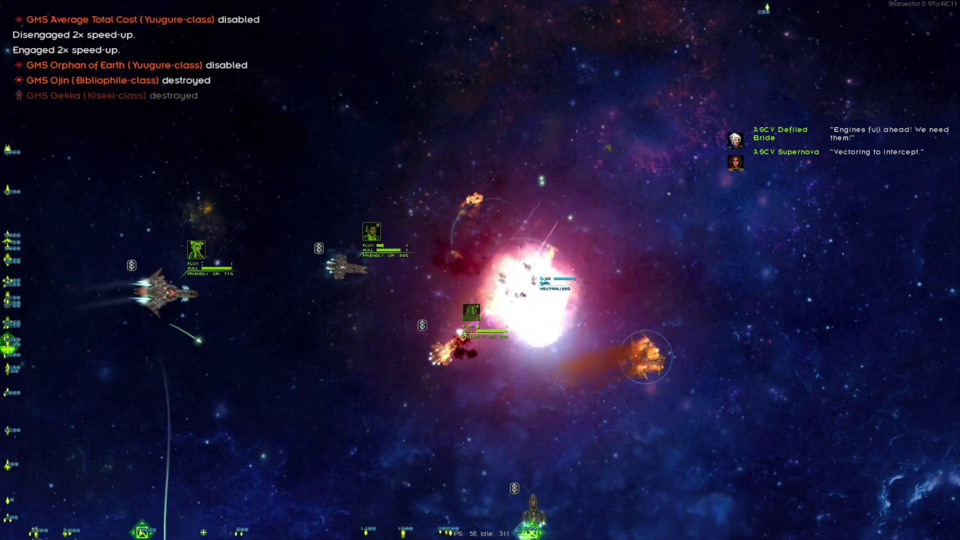
key("Tab")
scroll(442, 310, "up", 3)
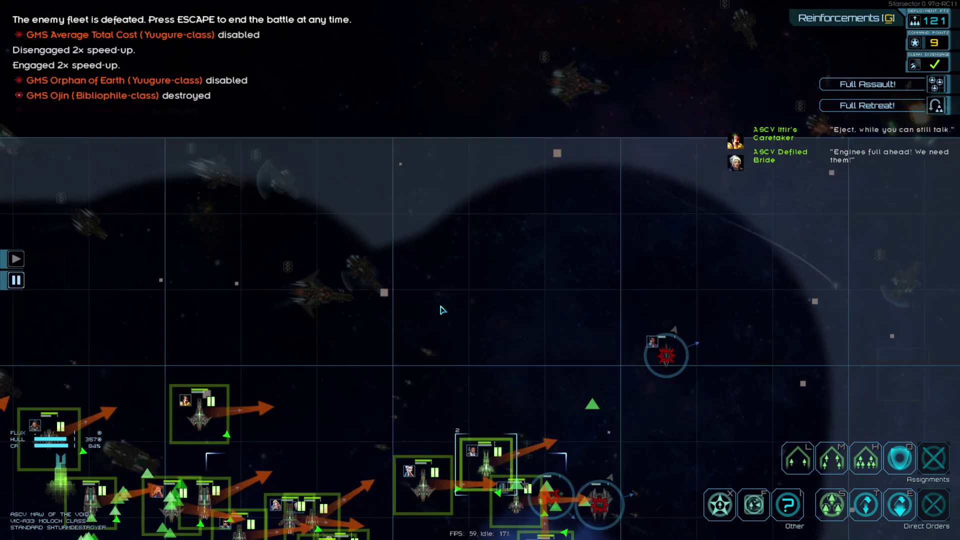
scroll(442, 310, "down", 3)
scroll(551, 222, "up", 3)
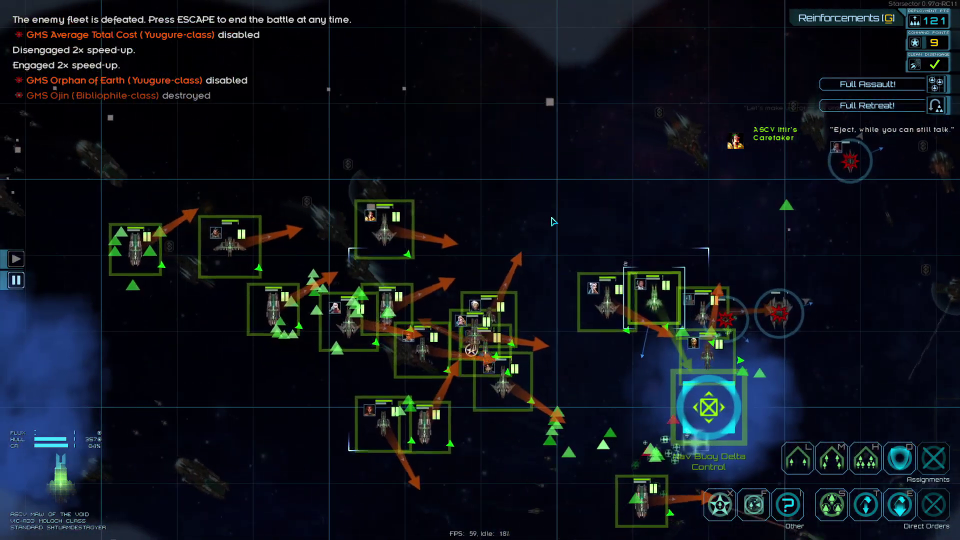
key("Tab")
key("Escape")
left_click(492, 306)
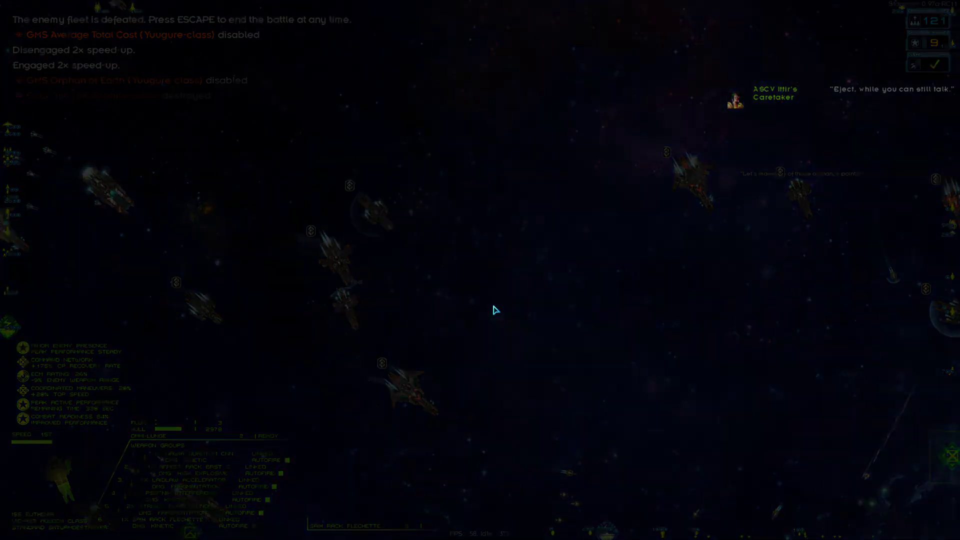
Pursue the retreating Gensoukyou forces, confirm the pursuing ships, and pick through the wreckage.
left_click(310, 368)
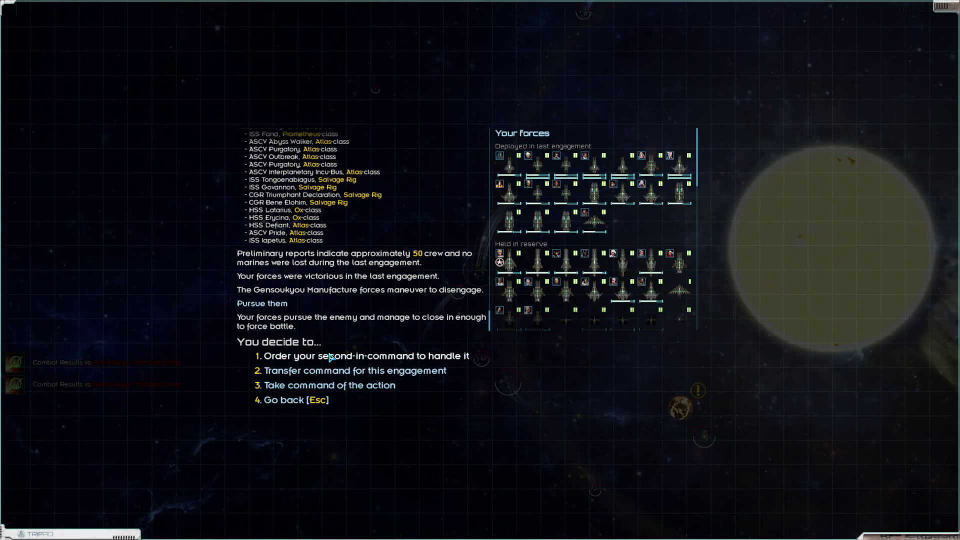
scroll(478, 287, "down", 1)
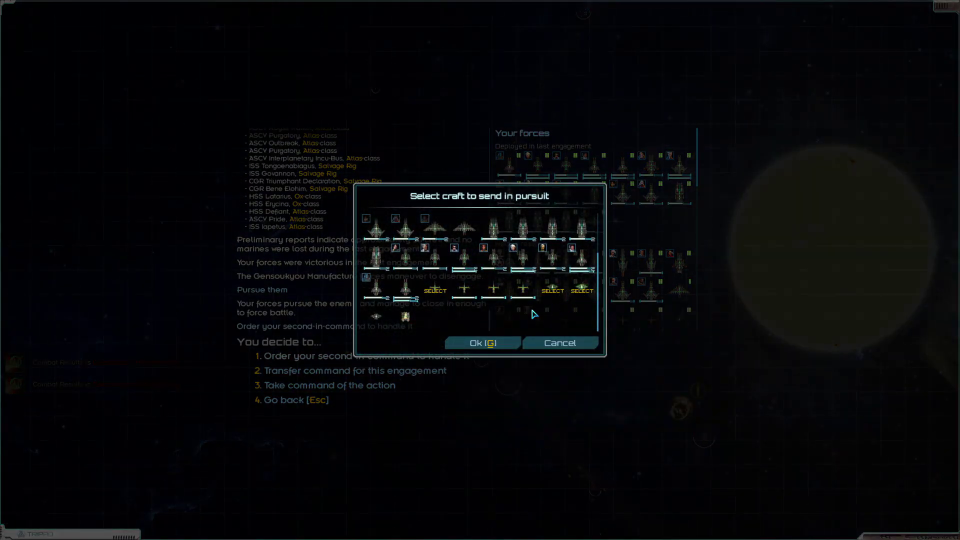
left_click(454, 343)
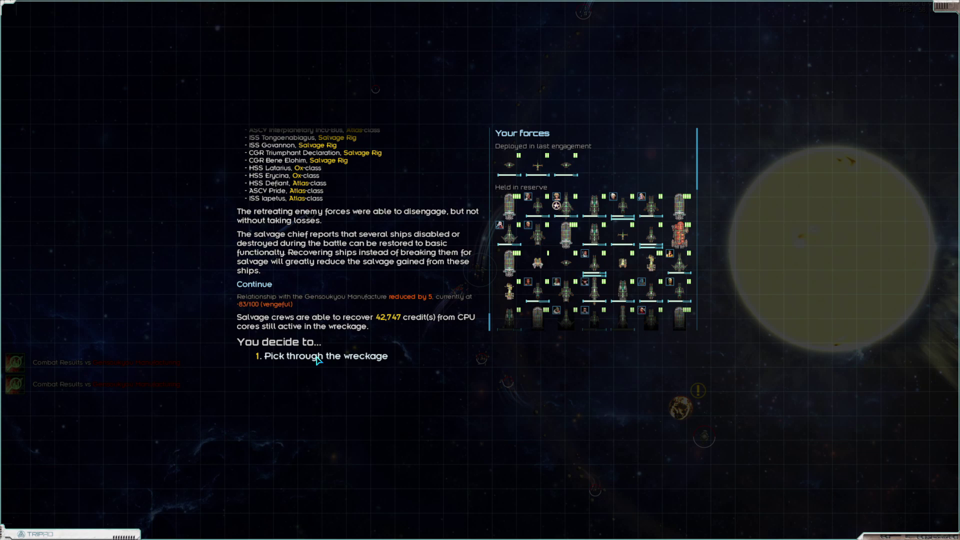
left_click(315, 357)
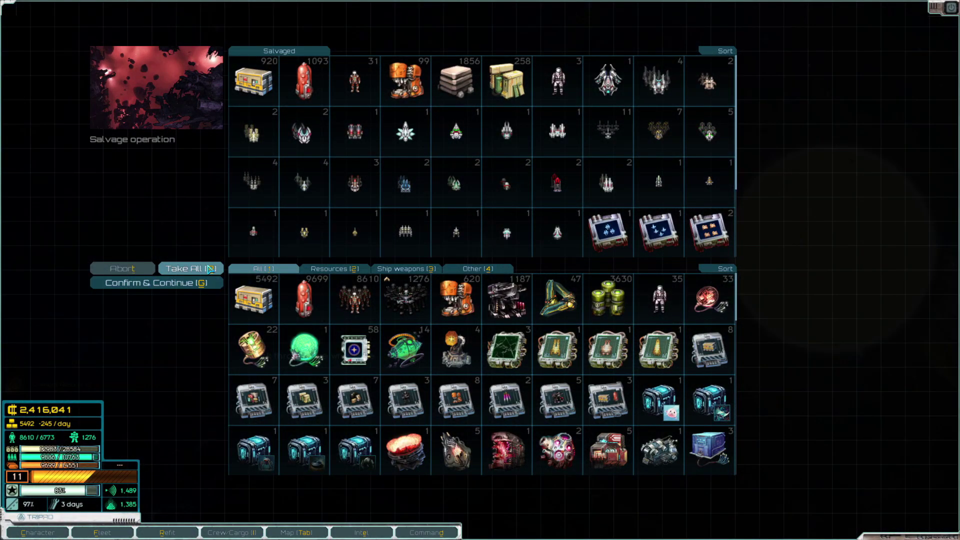
Take all battle salvage, return to the Gensokyo map, and approach the derelict Majou-class destroyer.
left_click(208, 268)
left_click(203, 283)
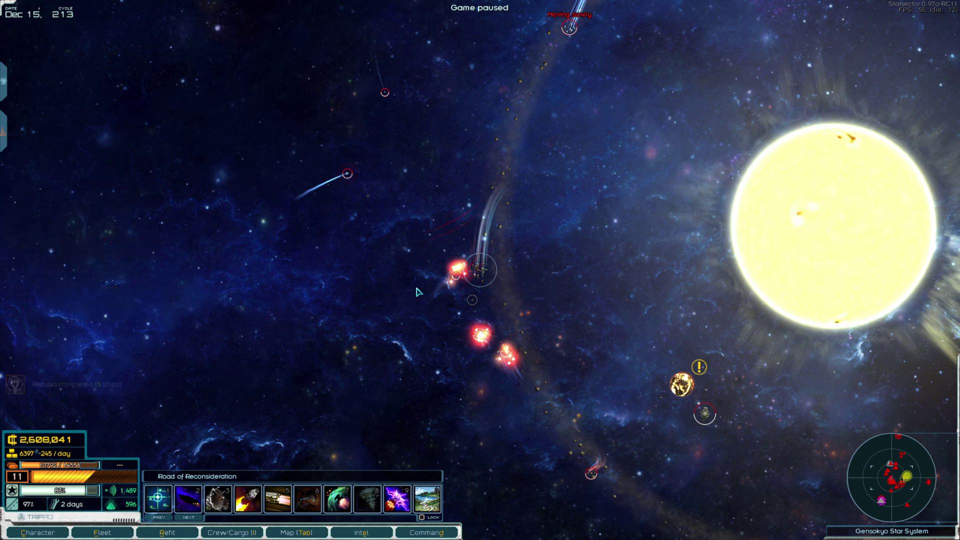
left_click(474, 305)
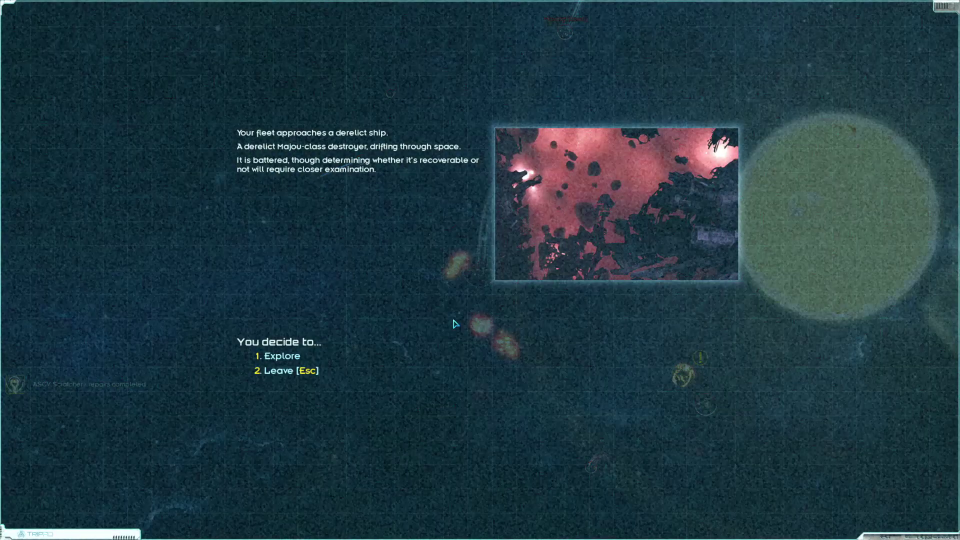
Explore and salvage the derelict Majou-class destroyer, declining the follow-up offer for now.
key("1")
key("2")
key("1")
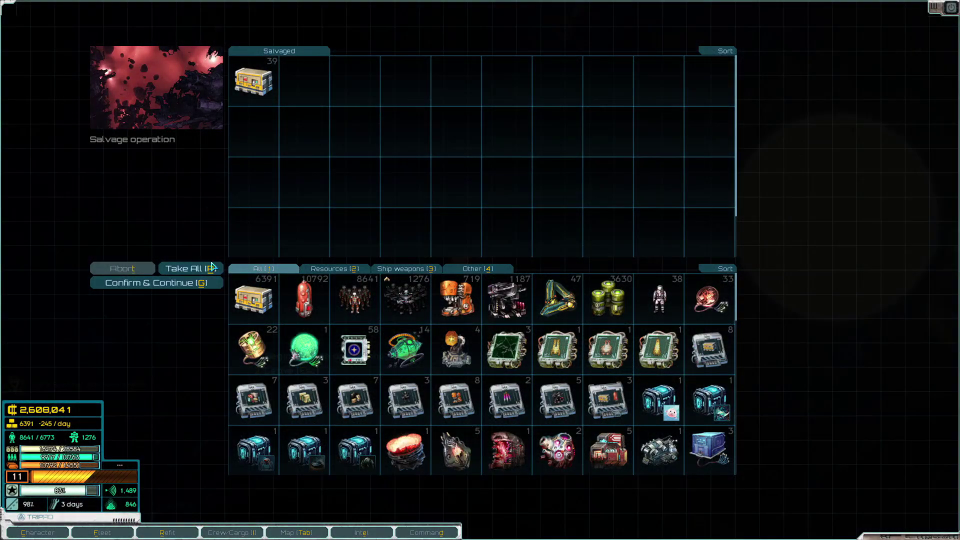
key("g")
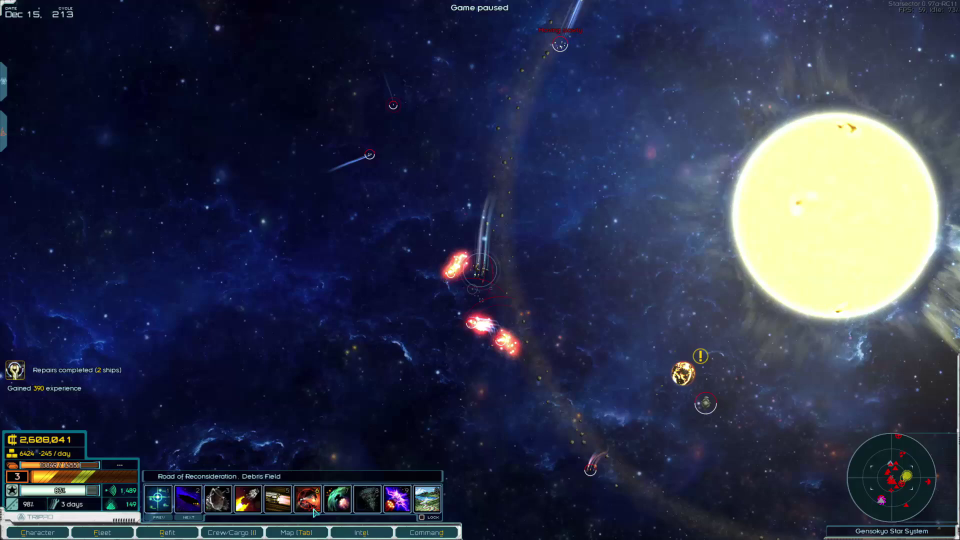
Assess and salvage the nearby debris field, take all goods, and unpause the game.
left_click(333, 460)
key("1")
key("2")
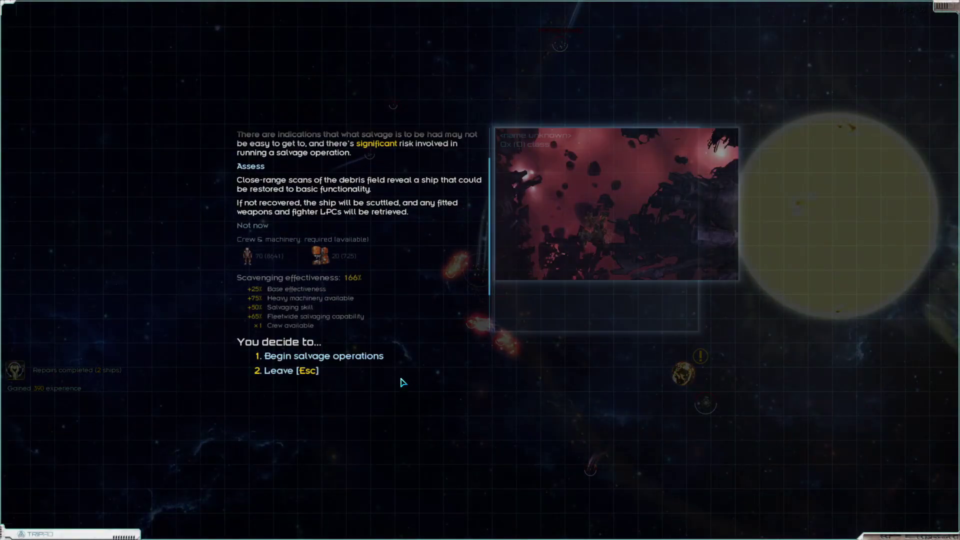
key("1")
left_click(197, 272)
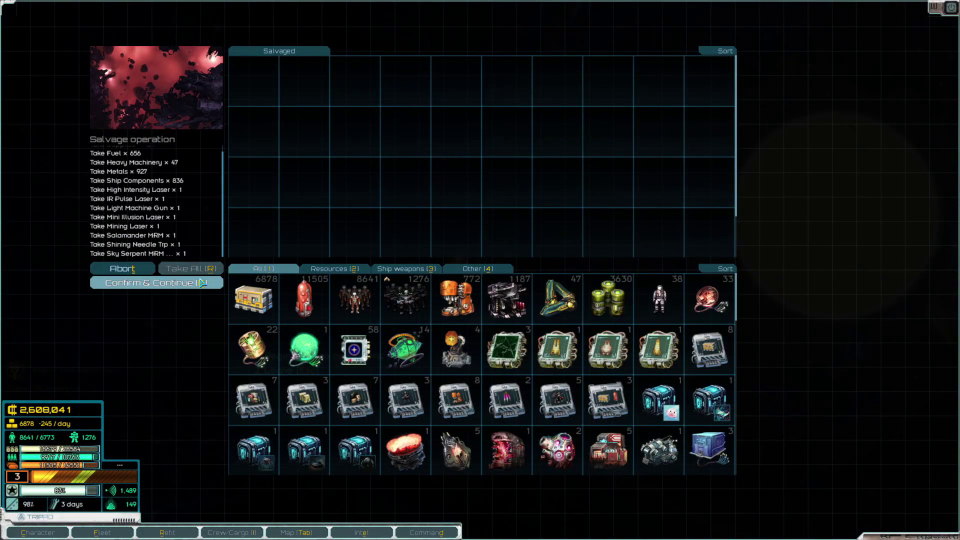
left_click(201, 283)
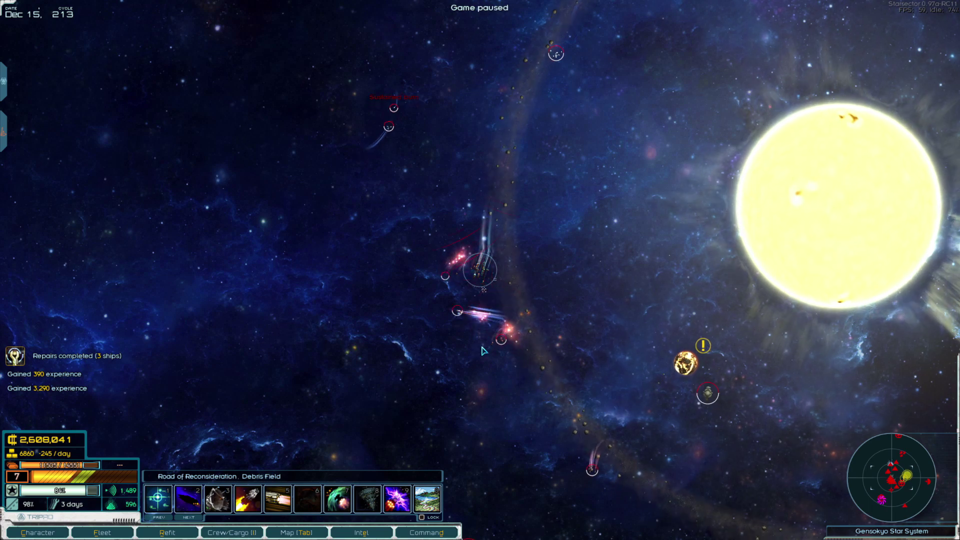
key("space")
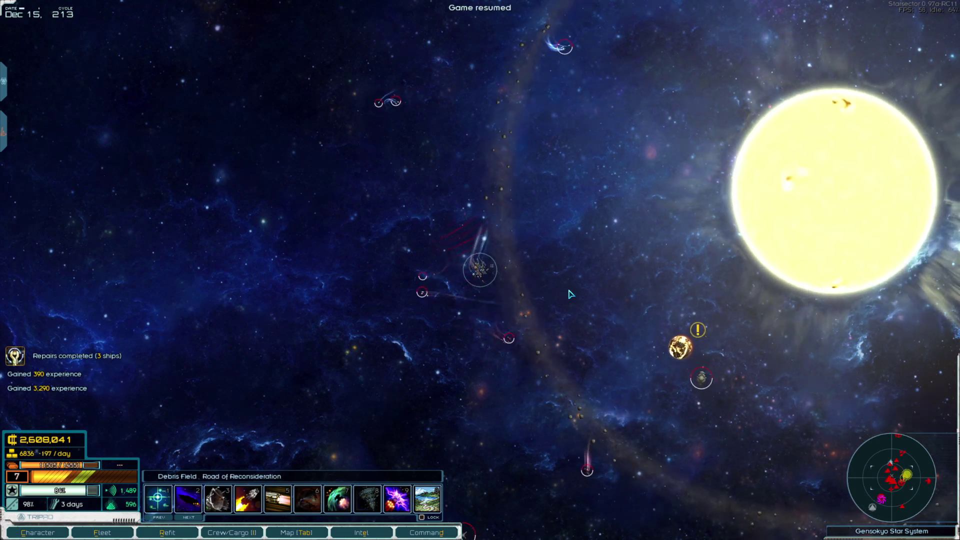
Review local intel on contact Iskander Wiley and the Gensokyo war bounty, then open the fleet overview.
key("space")
key("e")
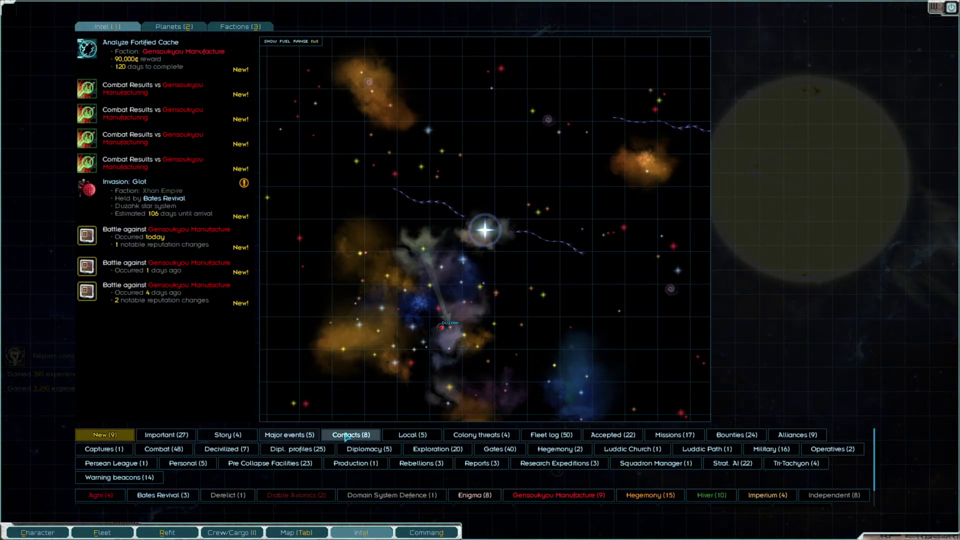
left_click(402, 436)
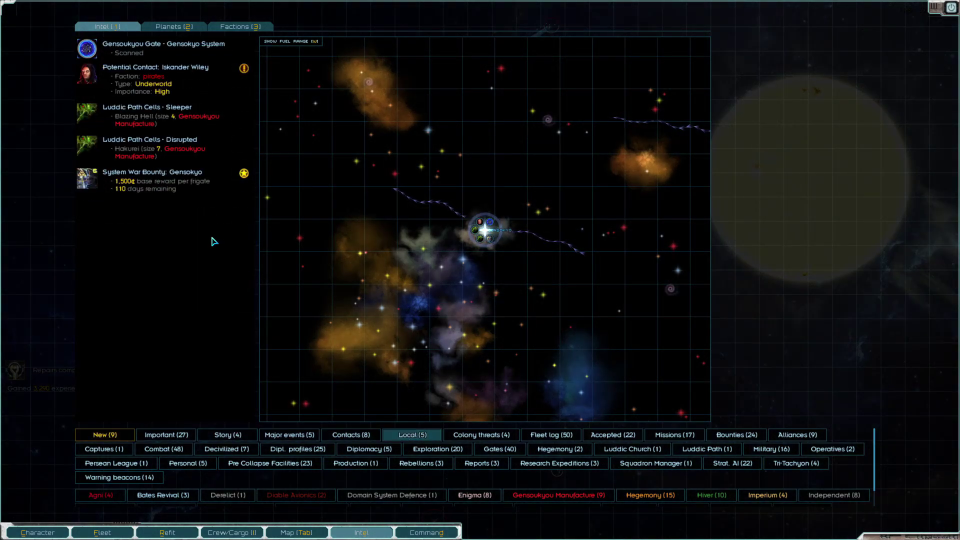
left_click(181, 82)
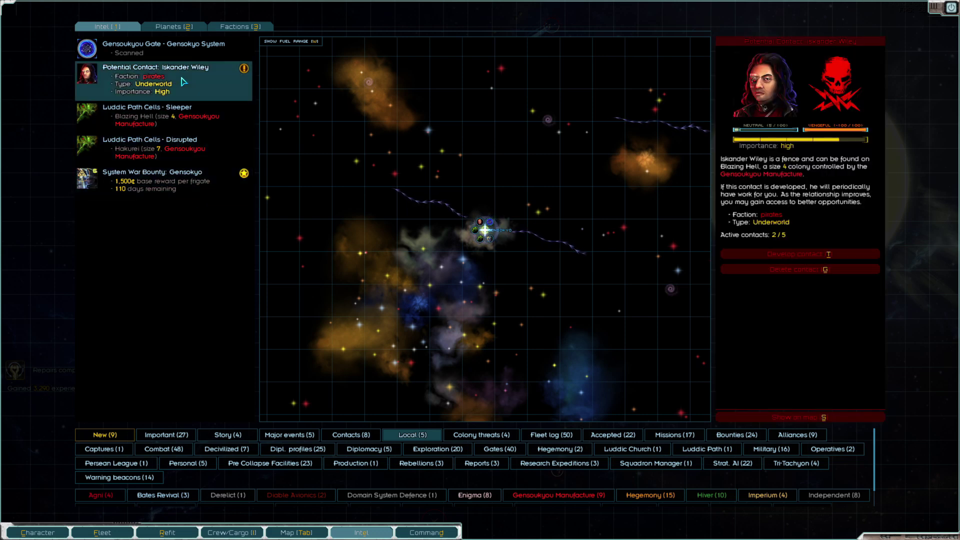
scroll(405, 196, "up", 5)
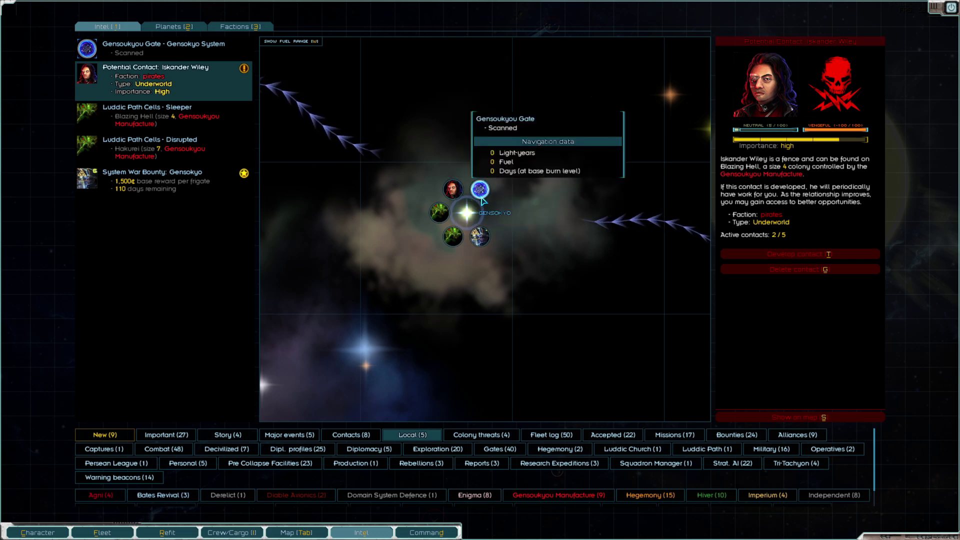
left_click(481, 237)
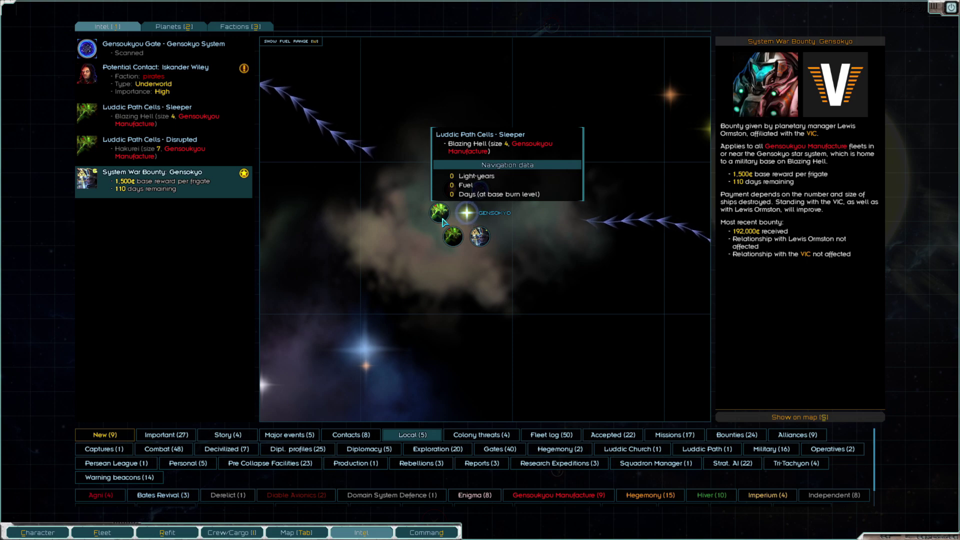
key("Escape")
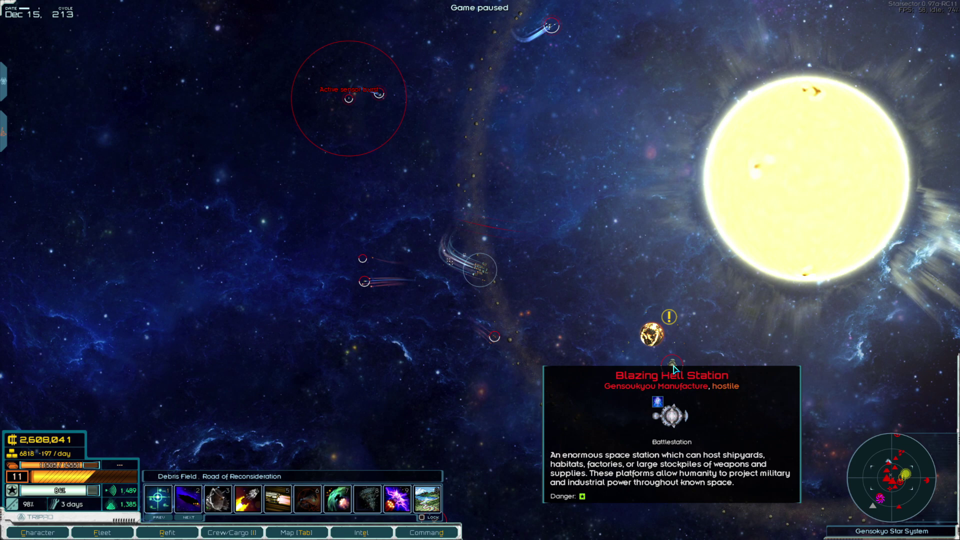
key("space")
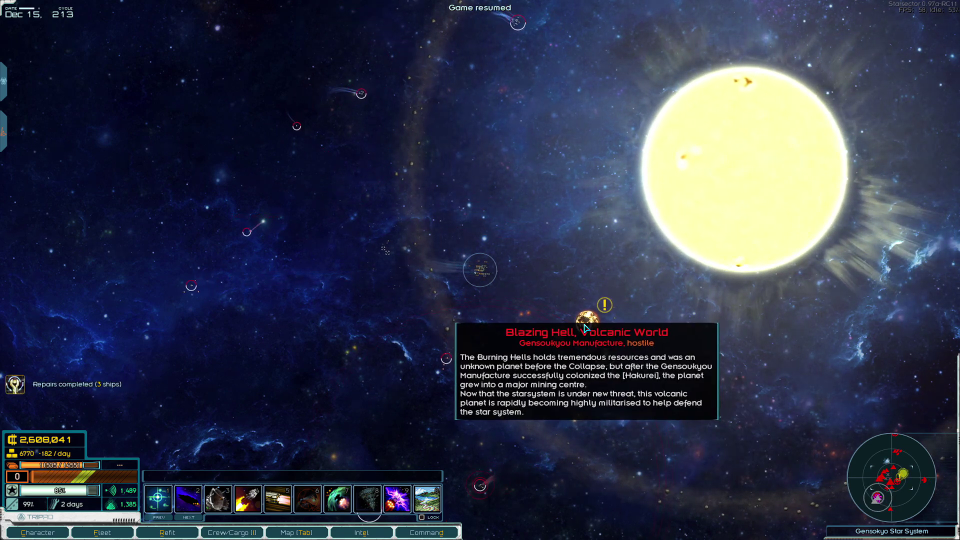
key("f")
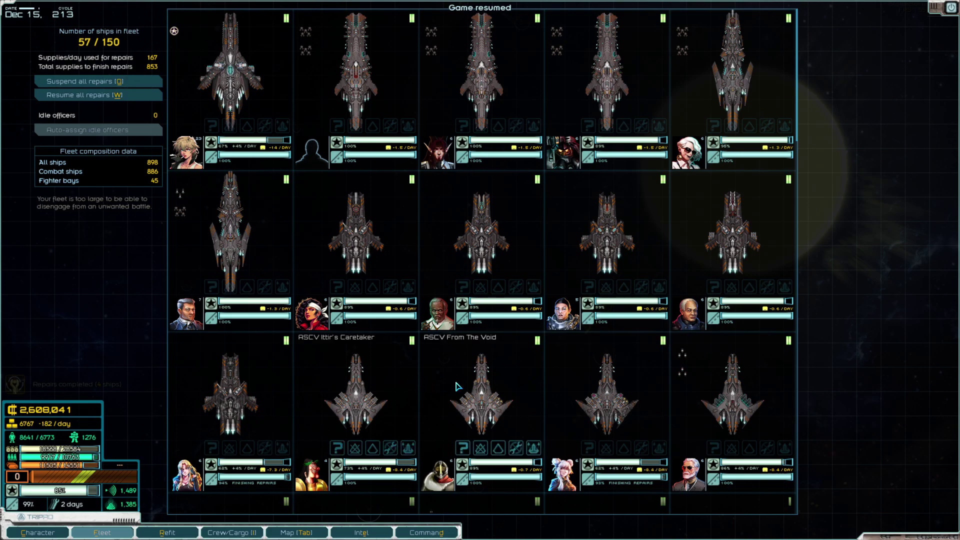
scroll(389, 371, "down", 1)
scroll(398, 352, "down", 2)
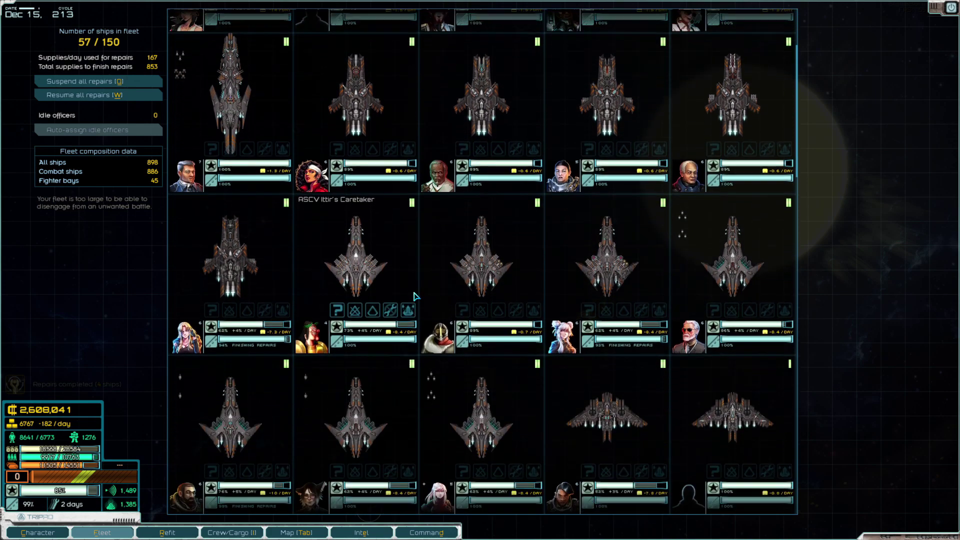
scroll(412, 322, "down", 2)
scroll(430, 289, "down", 1)
Level up ISS Gwenn's officer Akna Zhuang with a new skill, then close the fleet screens.
left_click(437, 330)
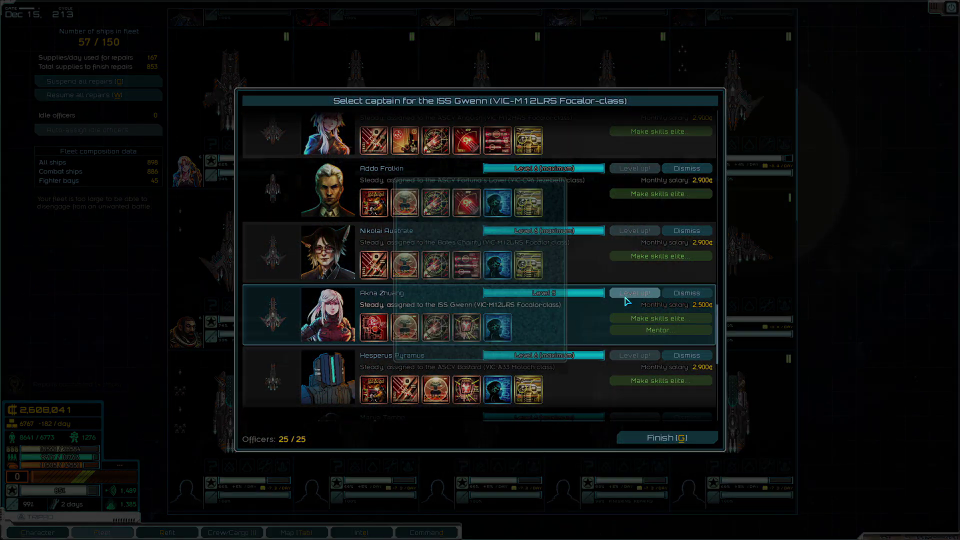
left_click(626, 300)
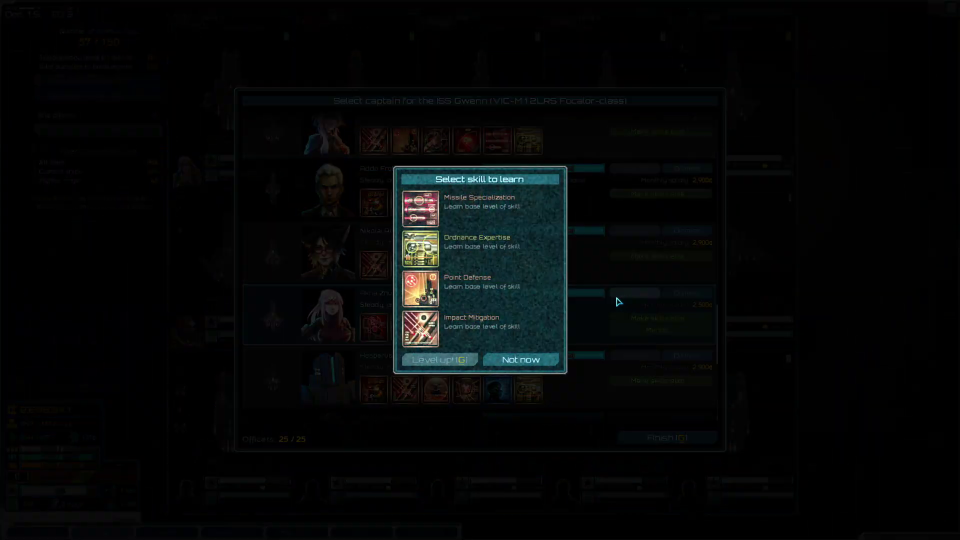
left_click(454, 361)
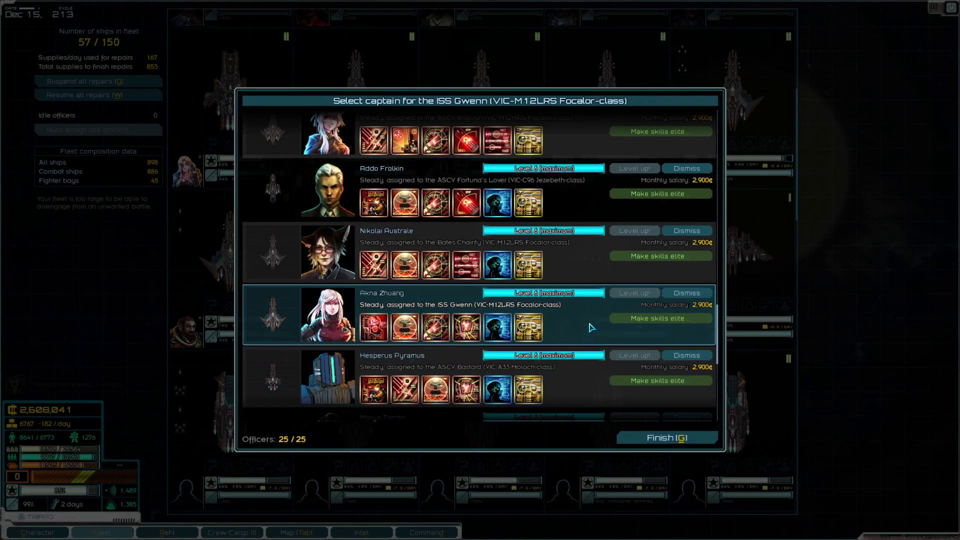
scroll(590, 327, "up", 1)
scroll(590, 328, "up", 2)
scroll(589, 330, "up", 2)
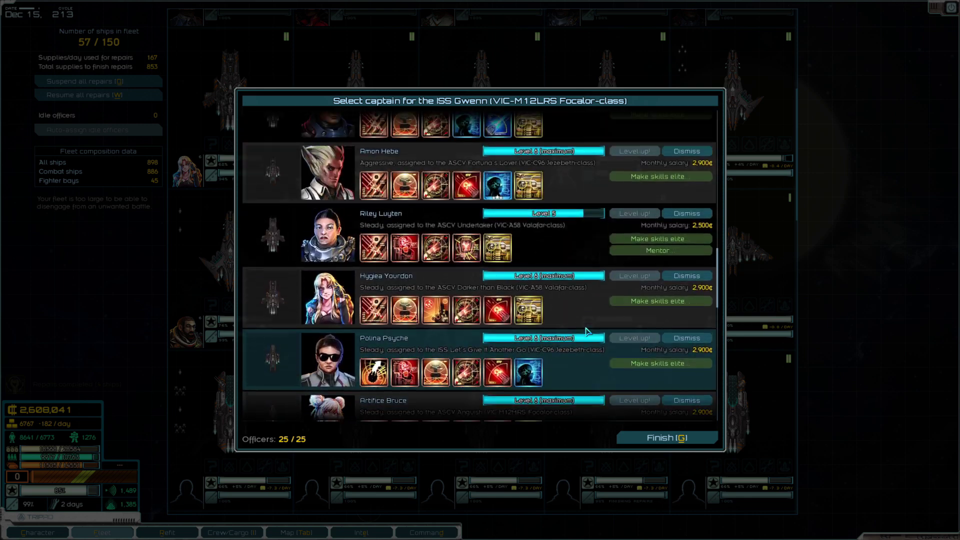
scroll(587, 332, "up", 2)
scroll(587, 332, "up", 2)
scroll(587, 330, "up", 2)
scroll(588, 330, "up", 2)
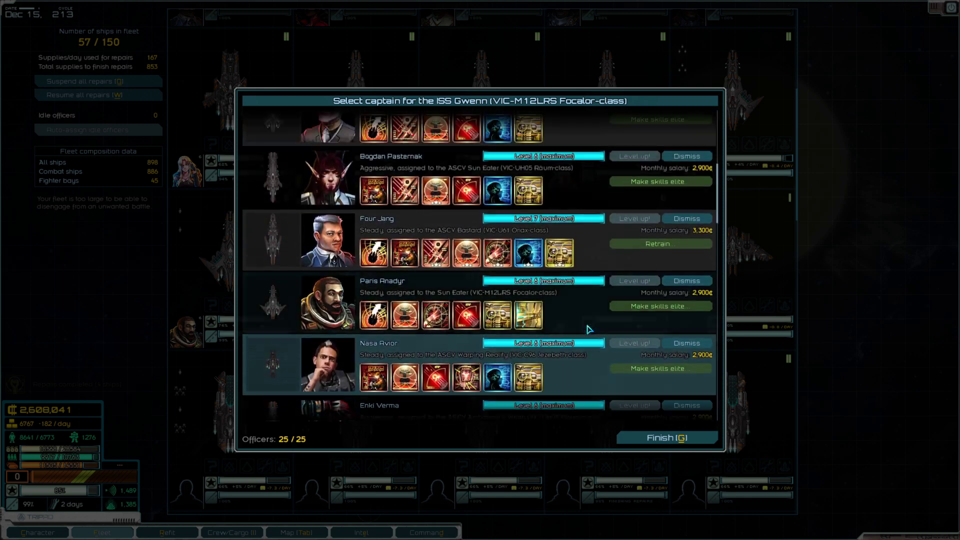
scroll(589, 329, "up", 2)
scroll(589, 329, "up", 2)
scroll(589, 329, "down", 3)
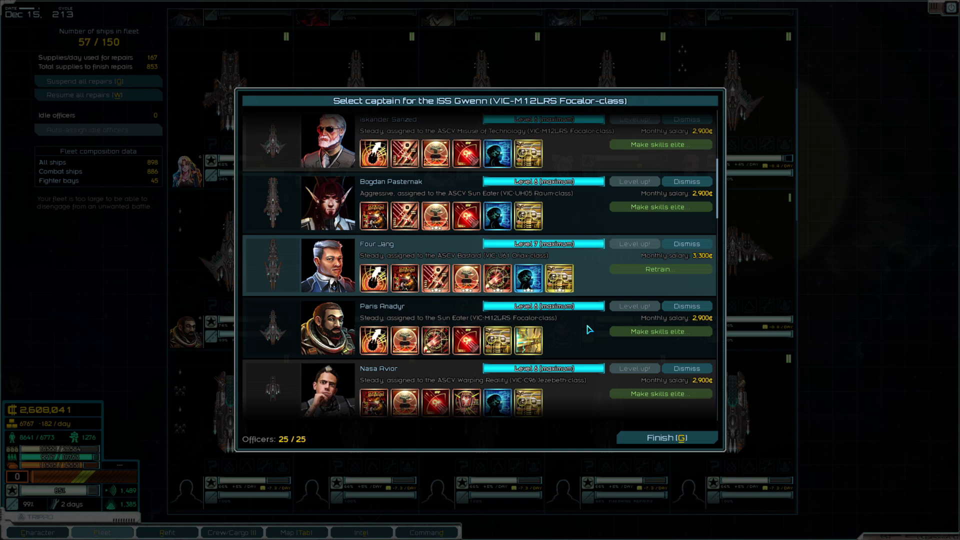
scroll(589, 327, "down", 3)
scroll(588, 327, "down", 3)
scroll(588, 322, "up", 1)
scroll(570, 244, "up", 1)
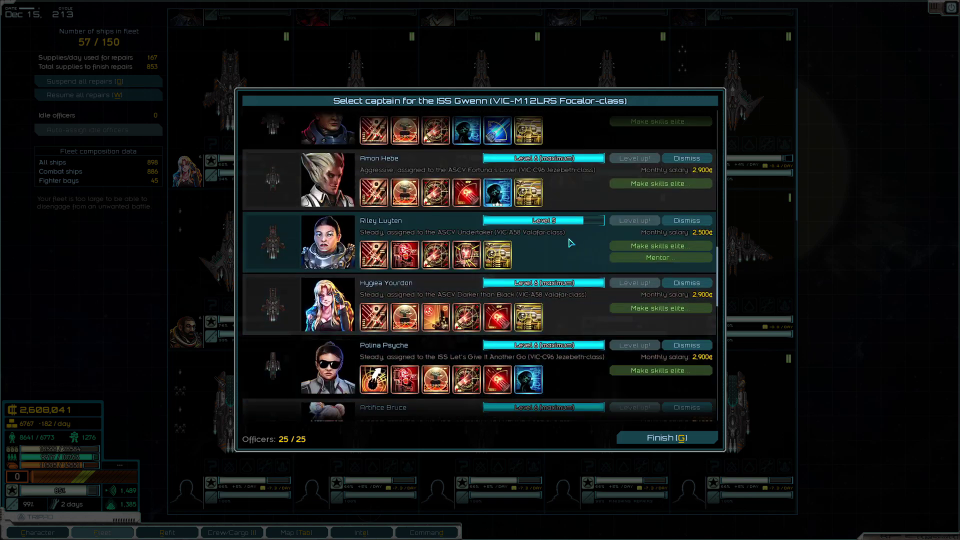
scroll(579, 271, "down", 1)
scroll(580, 271, "down", 2)
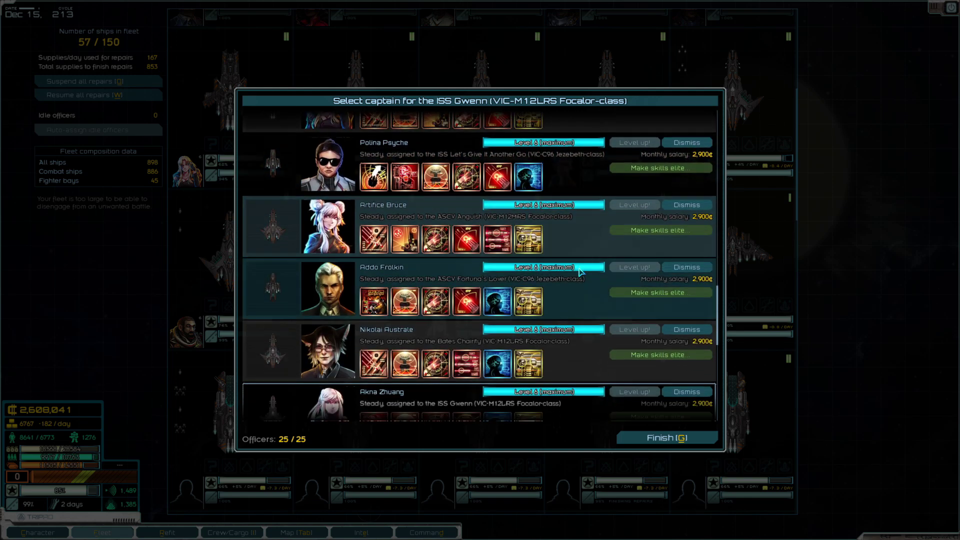
scroll(579, 272, "down", 1)
scroll(579, 271, "down", 1)
scroll(579, 272, "down", 1)
scroll(563, 273, "down", 1)
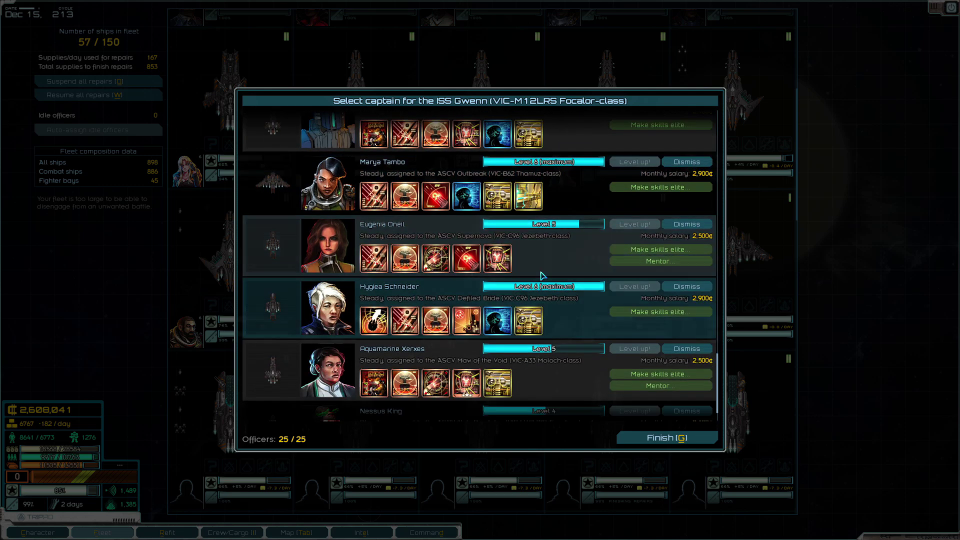
scroll(569, 270, "down", 1)
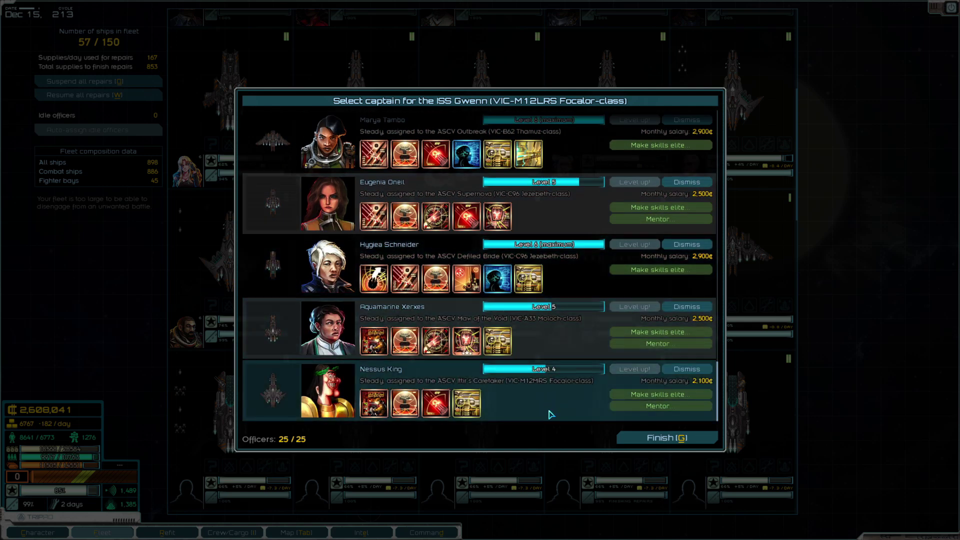
key("Escape")
key("Escape")
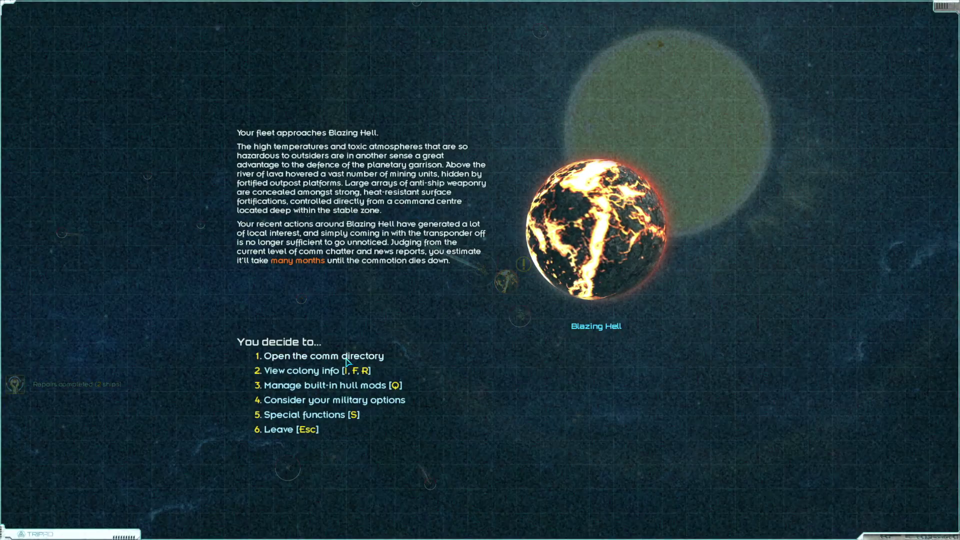
Browse and dismiss Blazing Hell's comm directory, then consider military options against its battlestation.
left_click(341, 358)
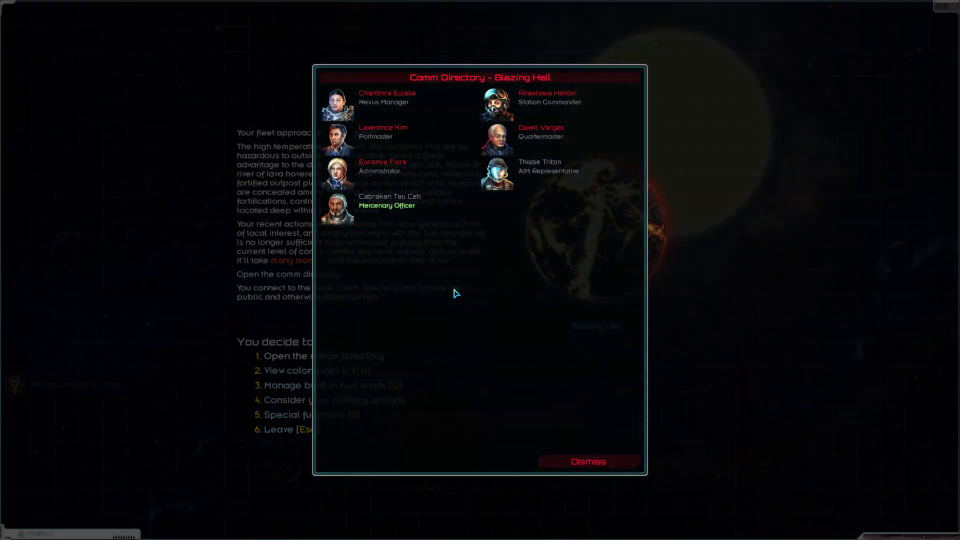
key("Escape")
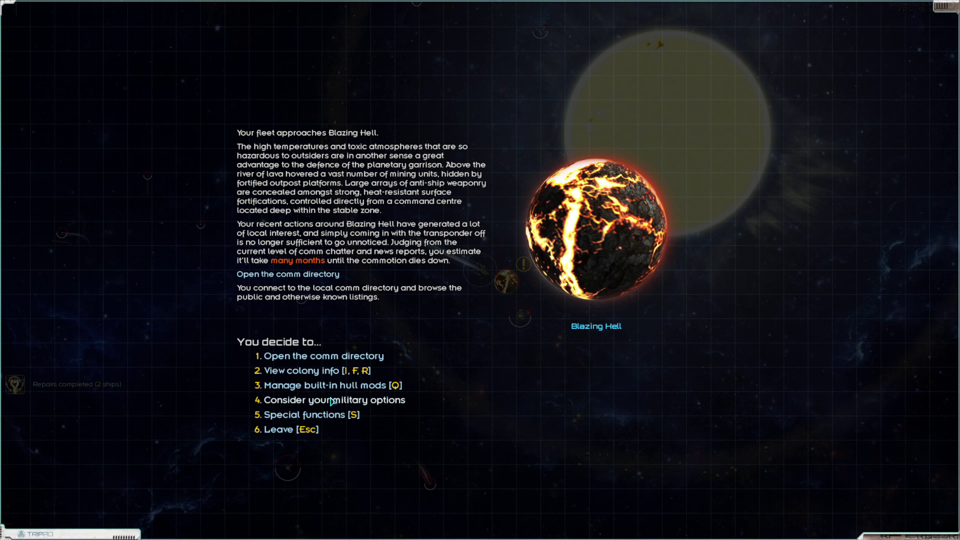
left_click(331, 402)
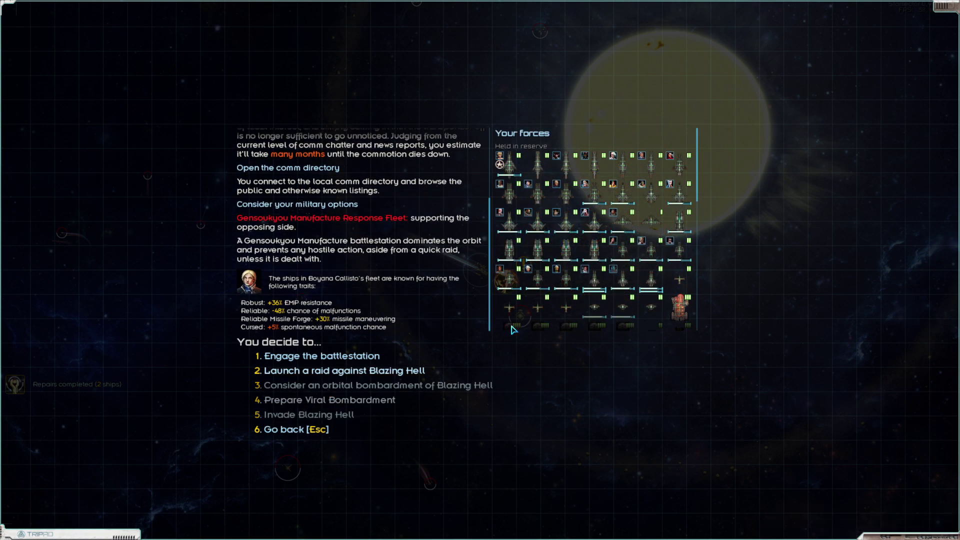
scroll(587, 283, "down", 2)
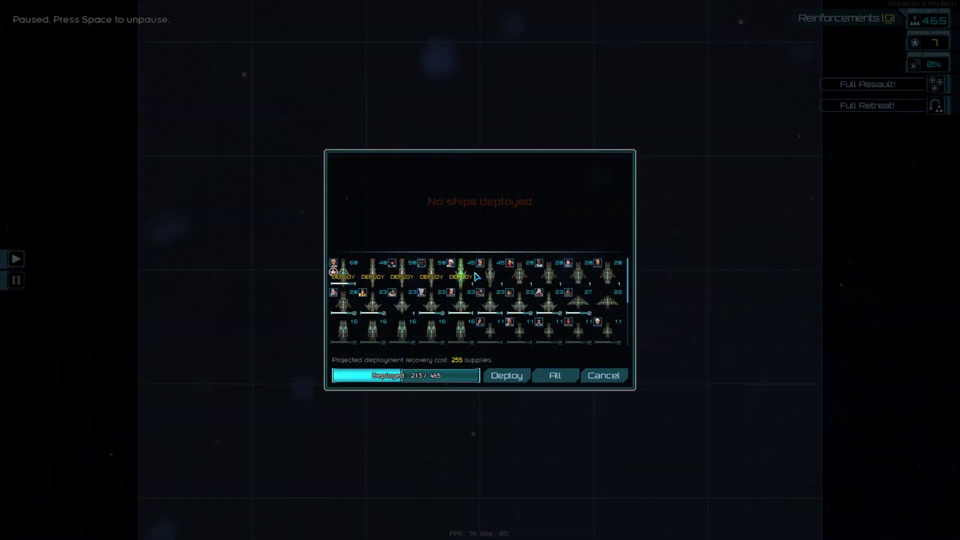
Deploy the chosen ships against Blazing Hell Station, toggle 2x speed, and pause on the tactical map.
left_click(505, 375)
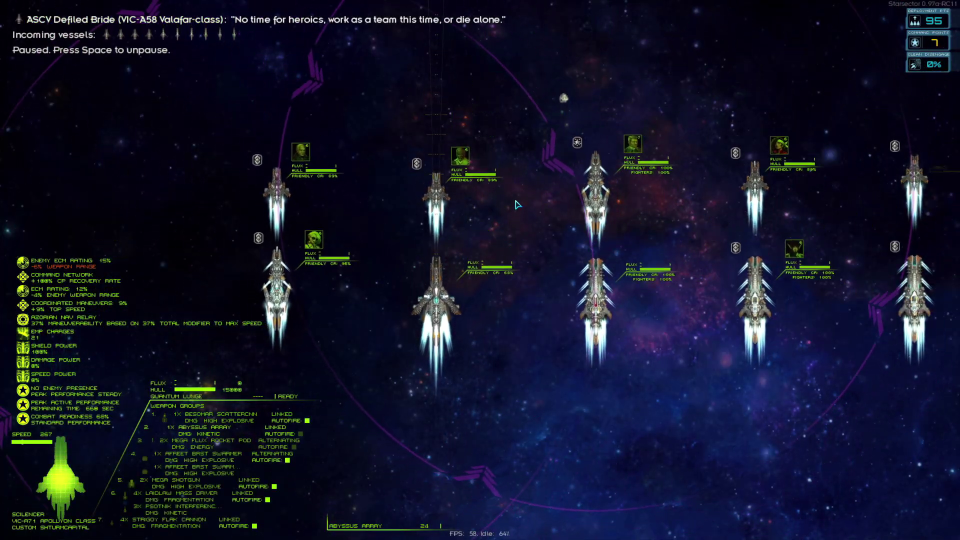
key("Caps_Lock")
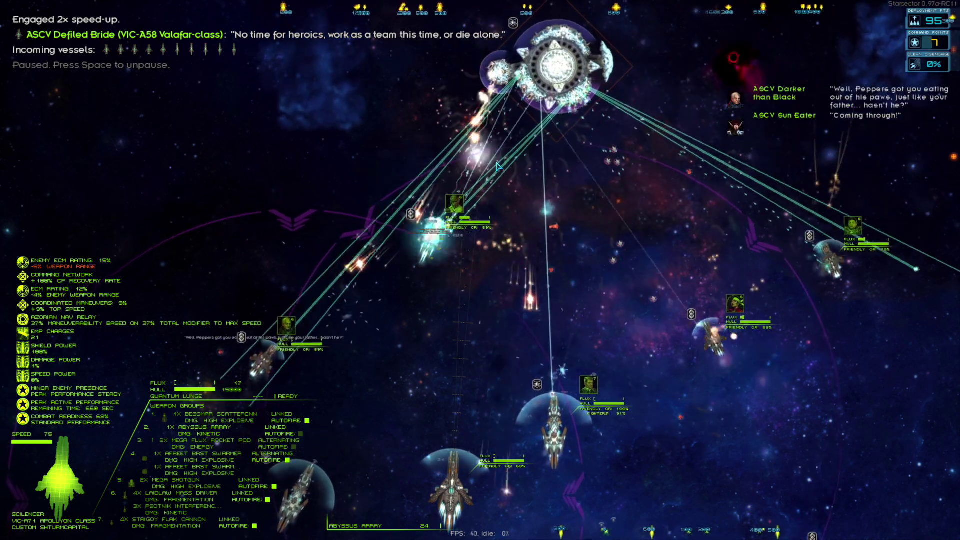
key("Caps_Lock")
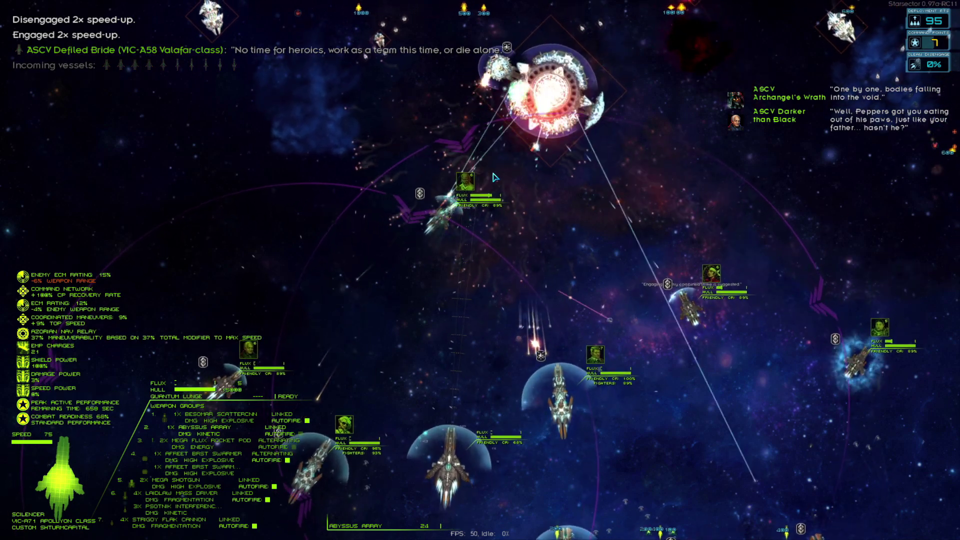
key("Tab")
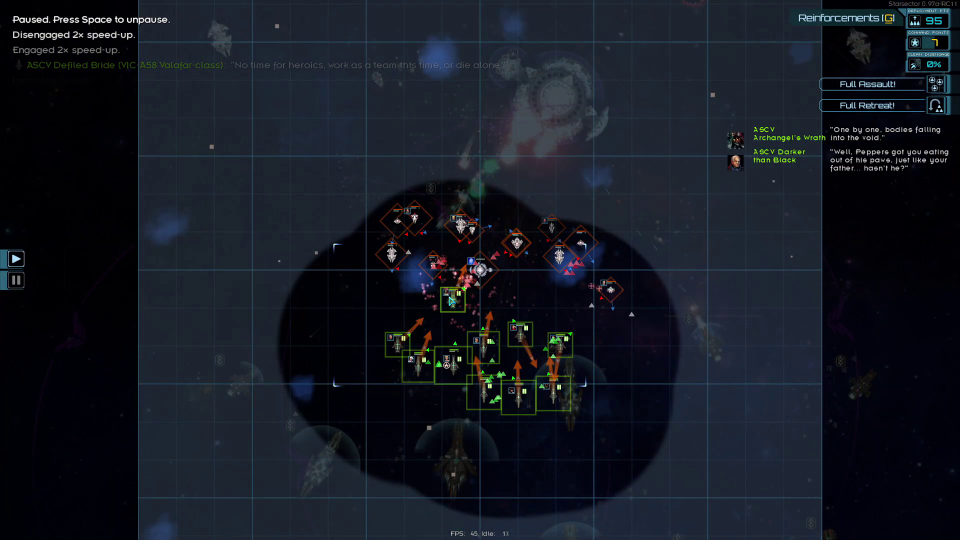
Order ASCV Defiled Bride to retreat and return to the battle view.
left_click(880, 513)
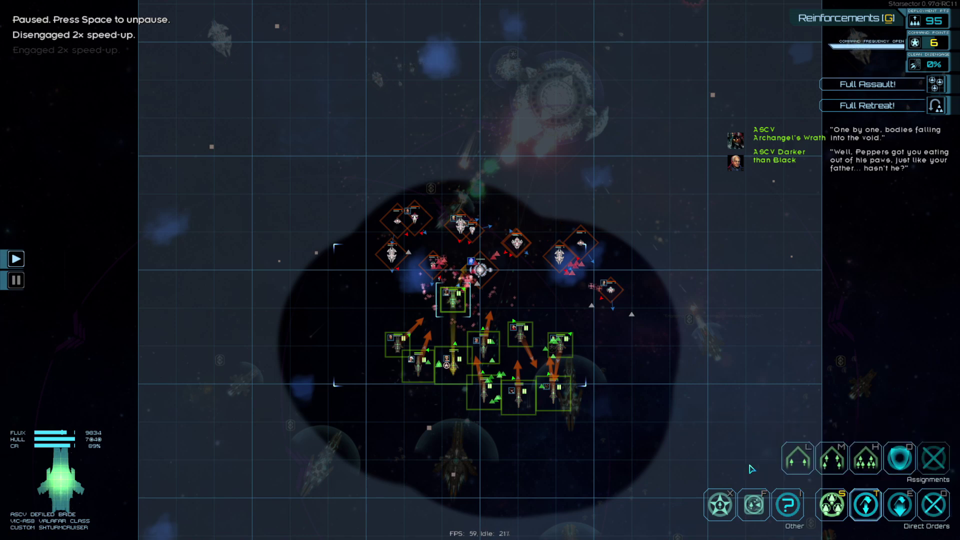
key("Tab")
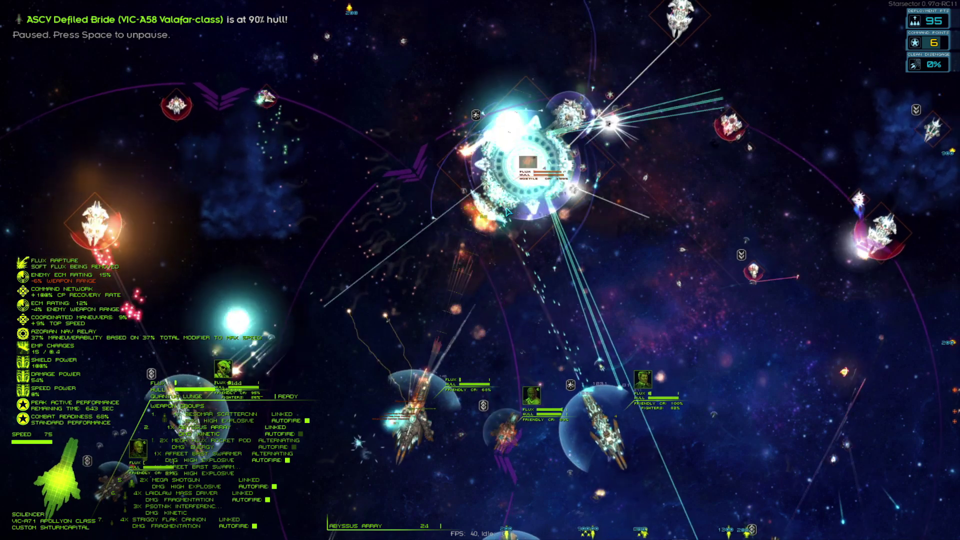
Fire the flagship's Mega Flux Rocket Pods at the station, then target nearby enemy ships.
key("space")
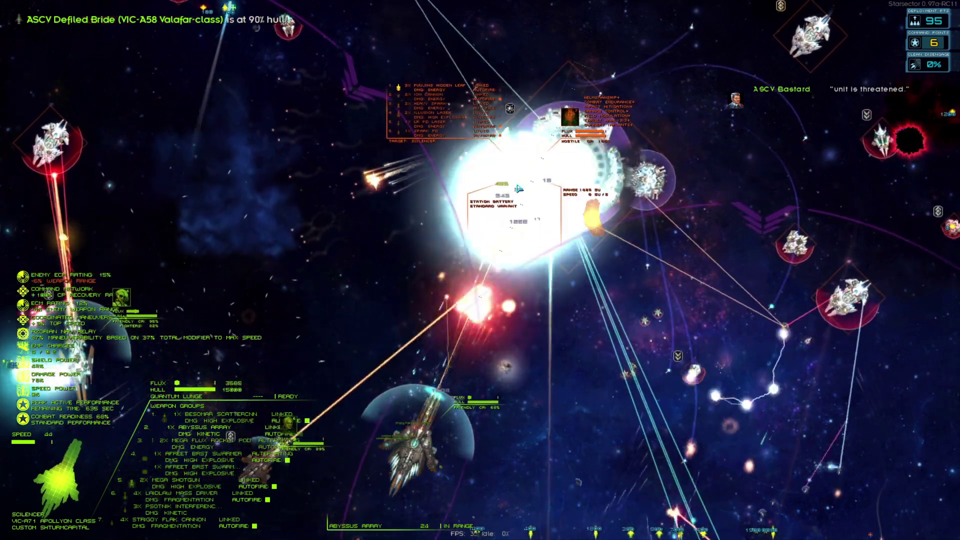
key("3")
left_click(523, 196)
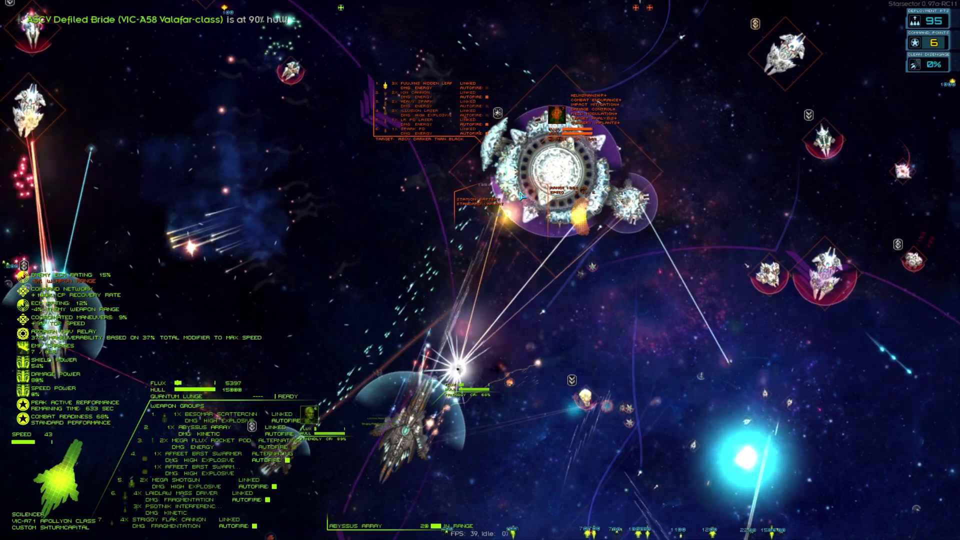
key("2")
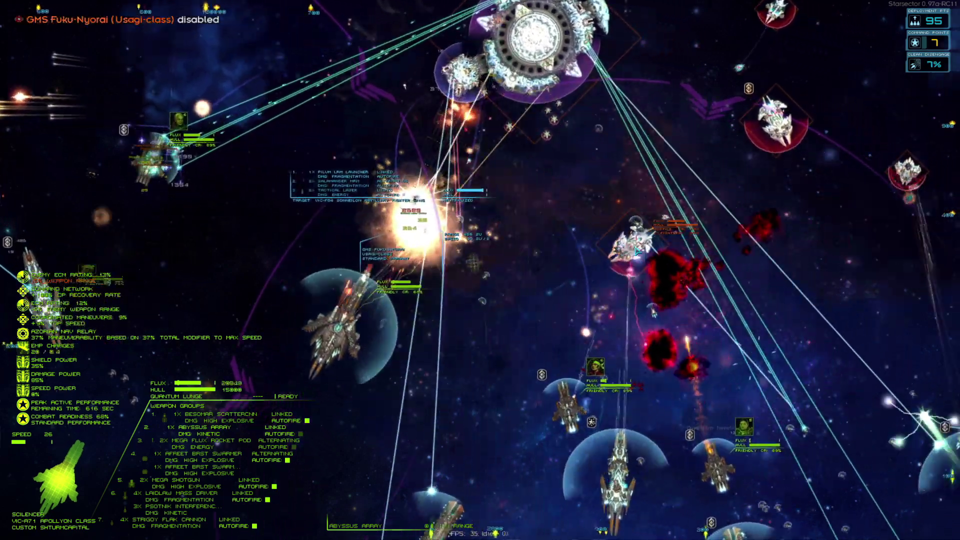
key("r")
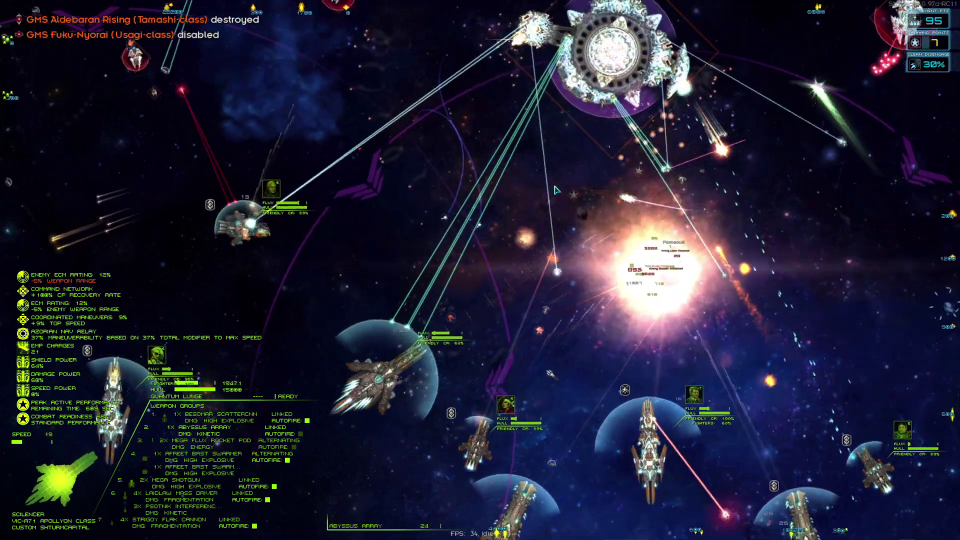
key("r")
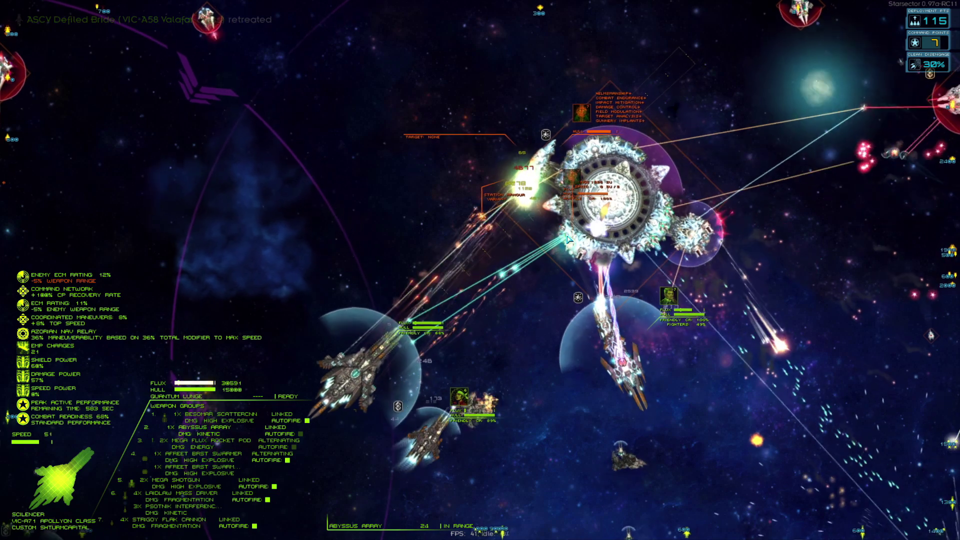
Target Blazing Hell Station's battlestation and advance on it, firing the flagship's beams.
key("r")
left_click(550, 226)
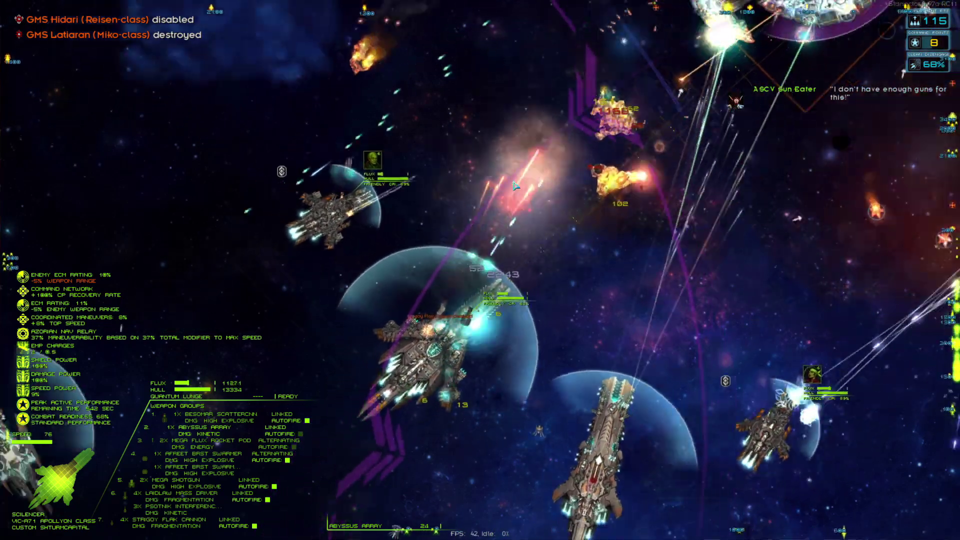
scroll(525, 218, "down", 3)
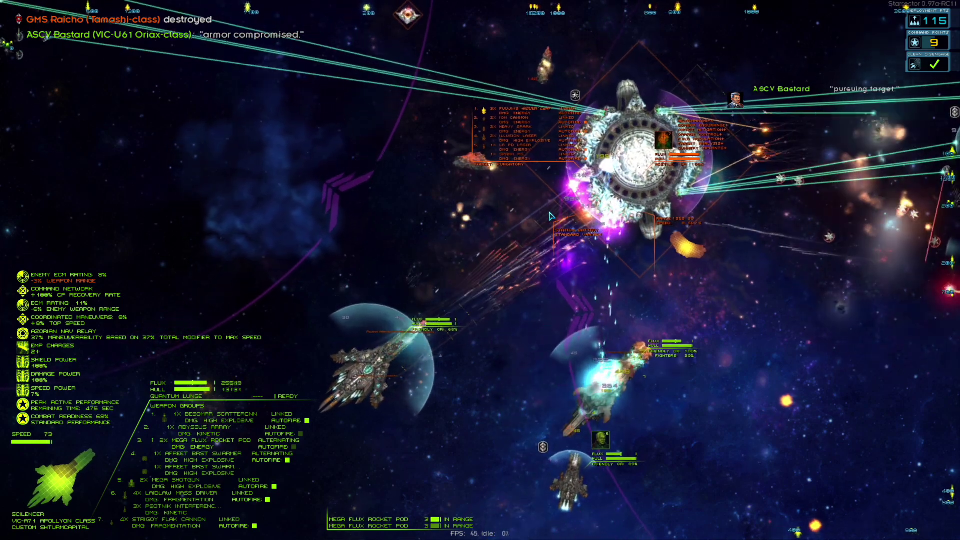
Fire the Abyssus Array, then switch to Mega Flux Rocket Pods to disable the station.
left_click(546, 215)
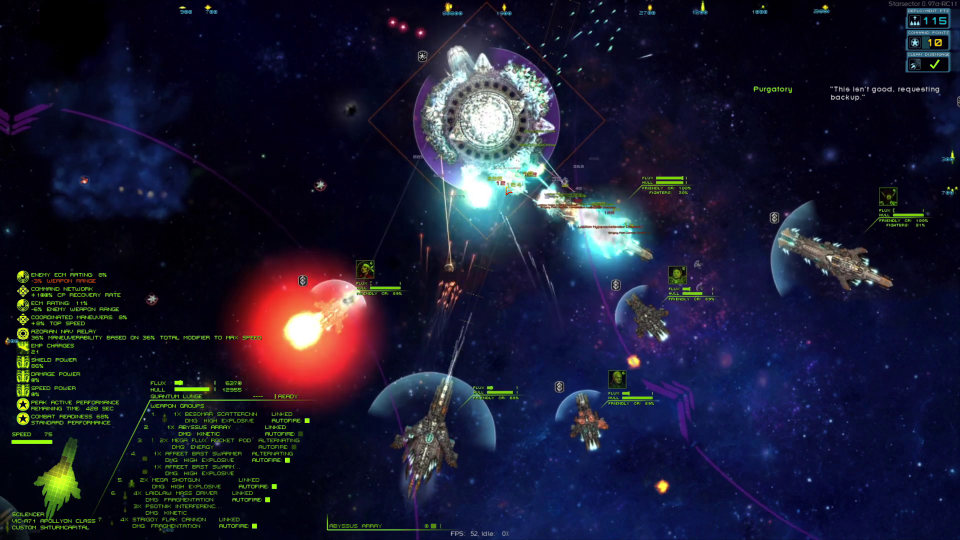
key("3")
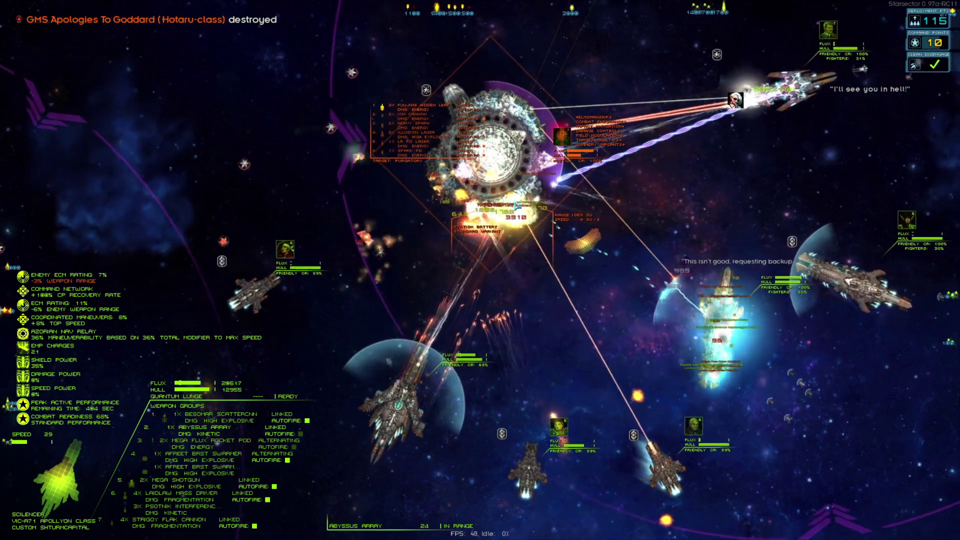
key("3")
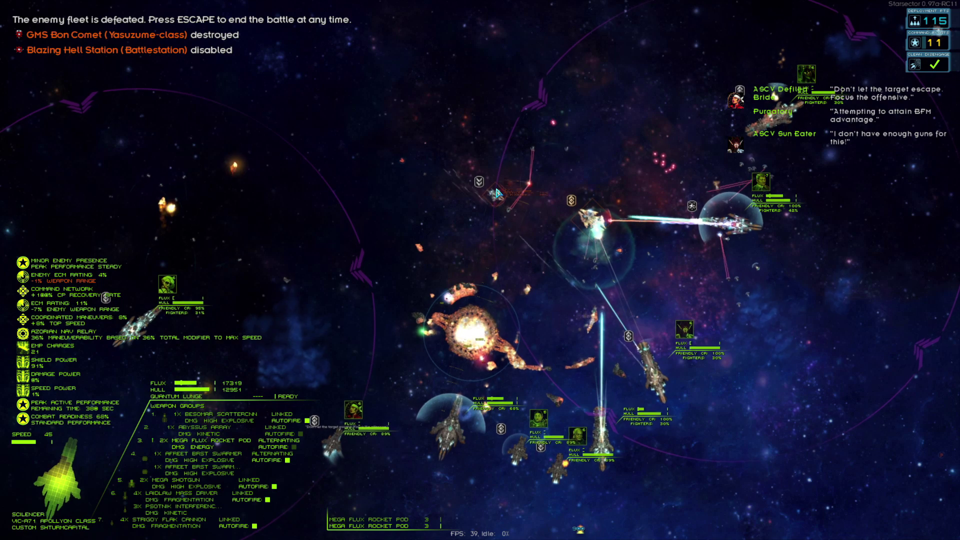
Trigger the Quantum Lunge system, then claim victory and confirm leaving the battle.
key("f")
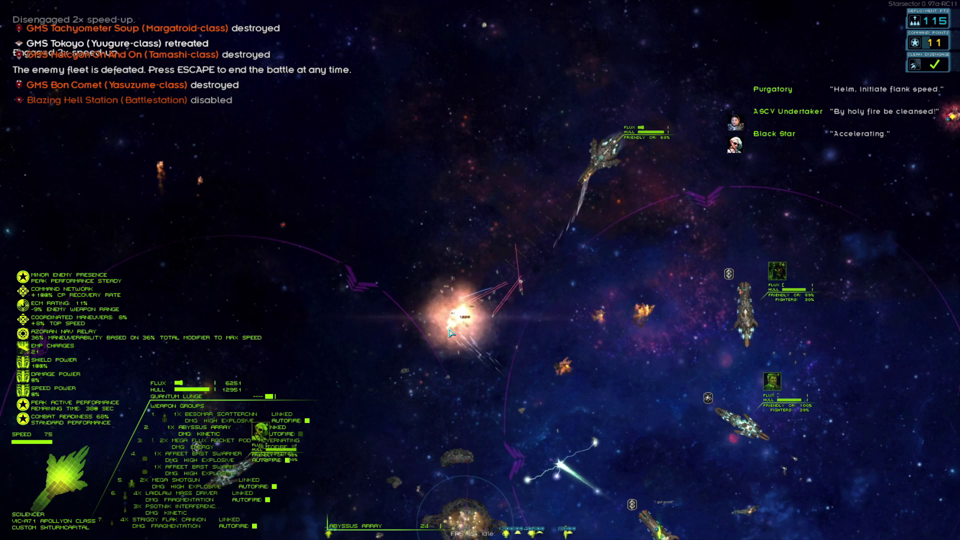
key("Escape")
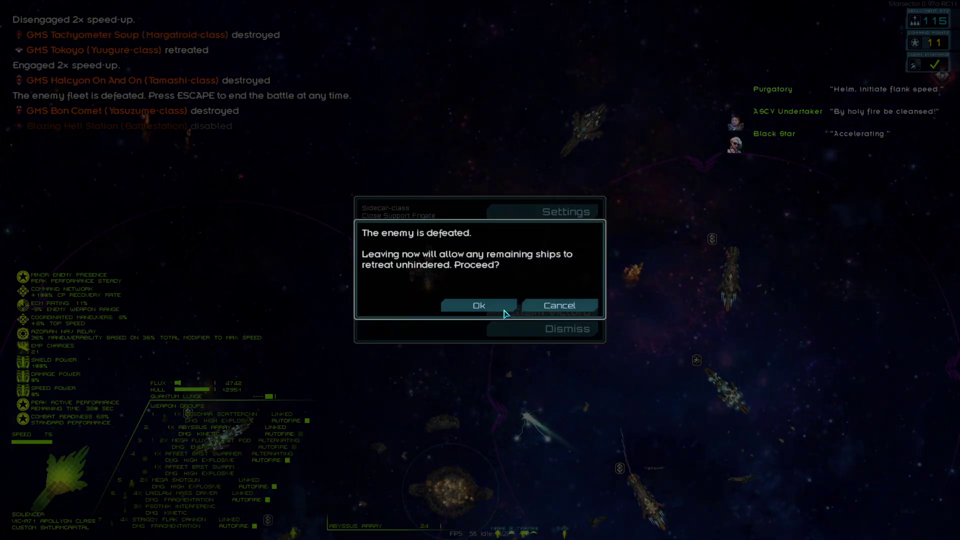
left_click(495, 305)
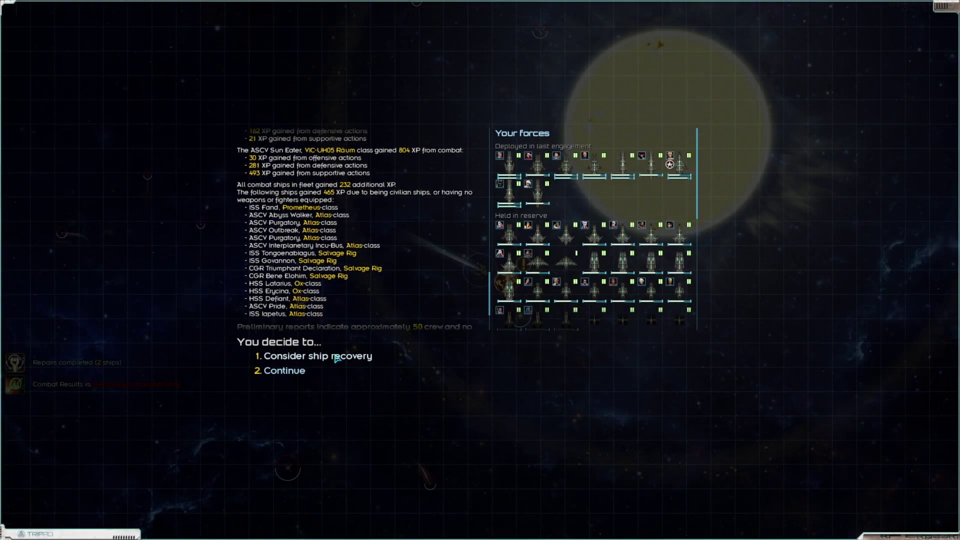
Decline recovering any ships and continue past the post-battle report.
left_click(341, 357)
left_click(595, 356)
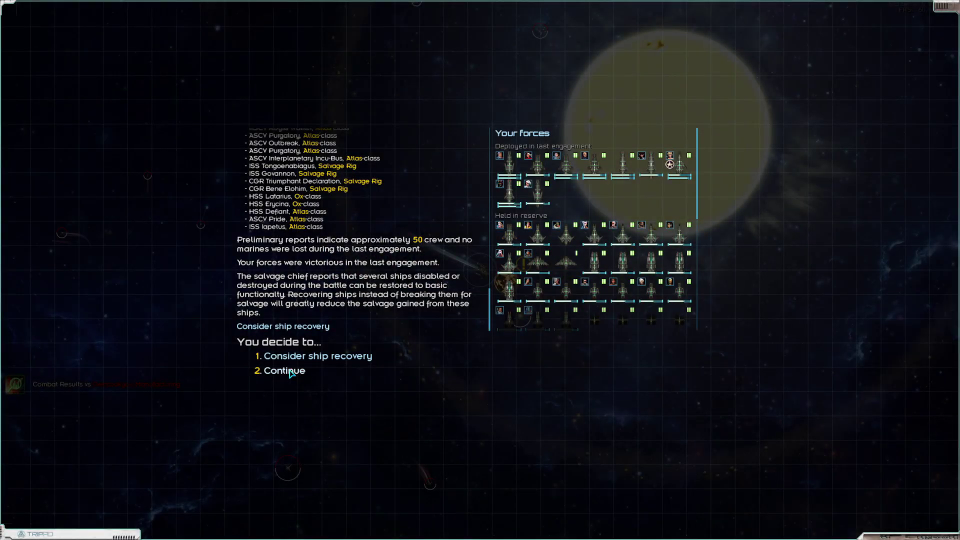
left_click(296, 370)
Take all the battle wreckage salvage into cargo and open a raid on Blazing Hell.
left_click(312, 359)
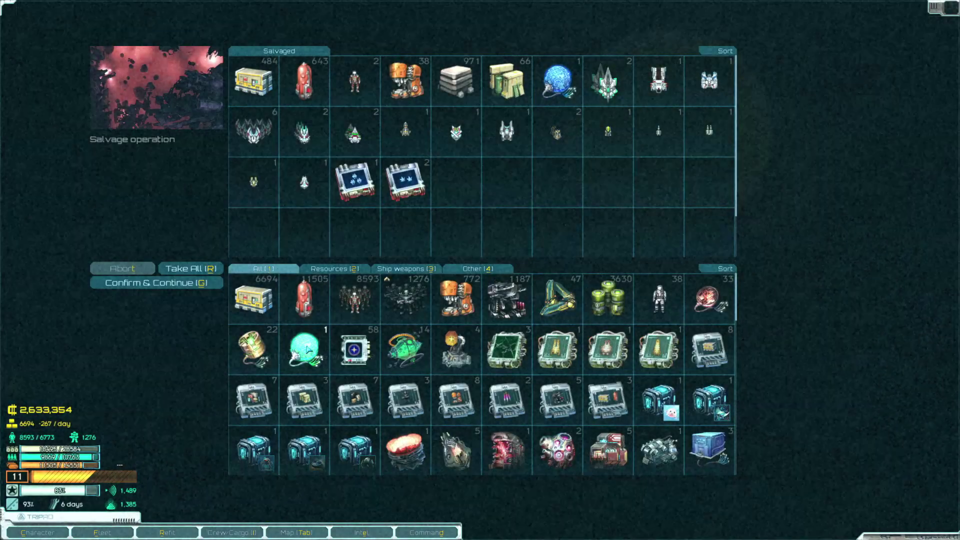
left_click(213, 272)
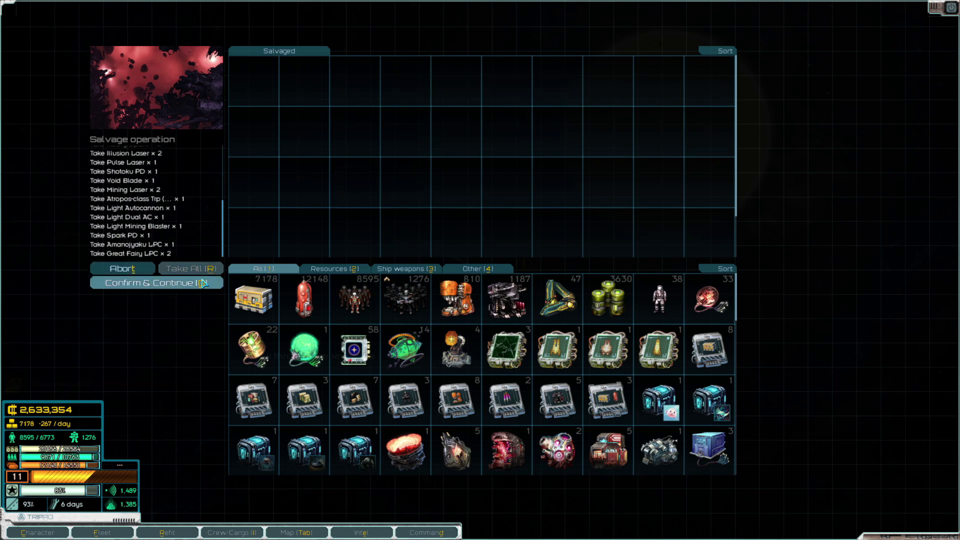
left_click(203, 282)
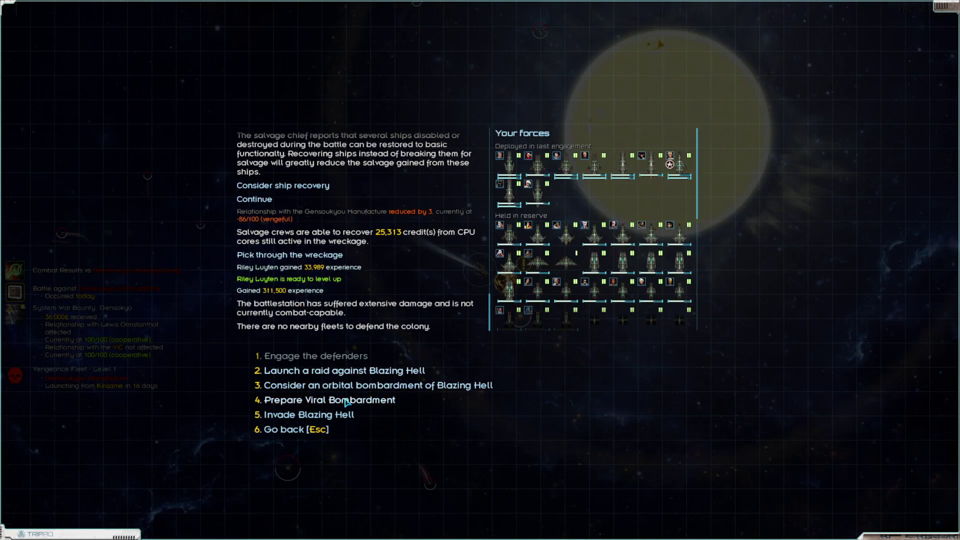
left_click(347, 373)
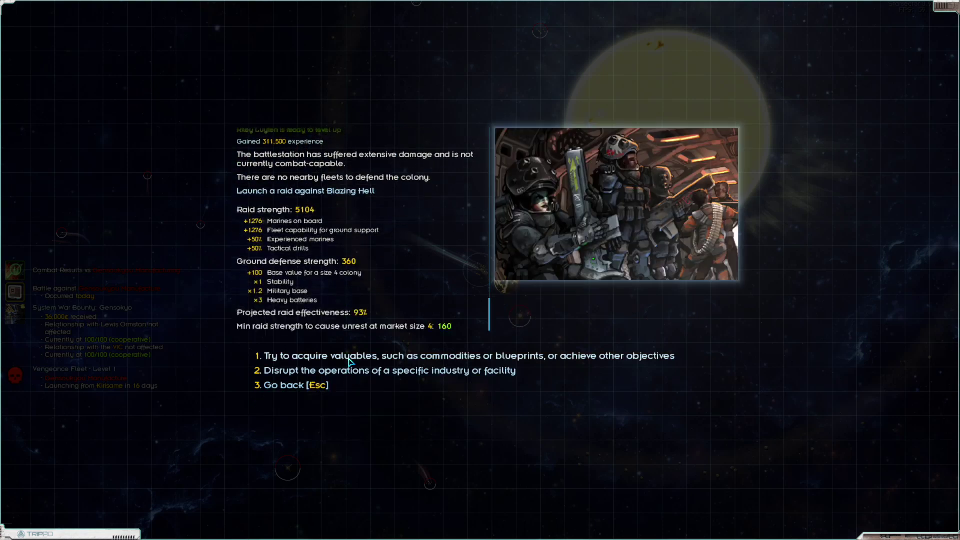
Launch a valuables raid with marines targeting the Cryoarithmetic Engine.
left_click(348, 357)
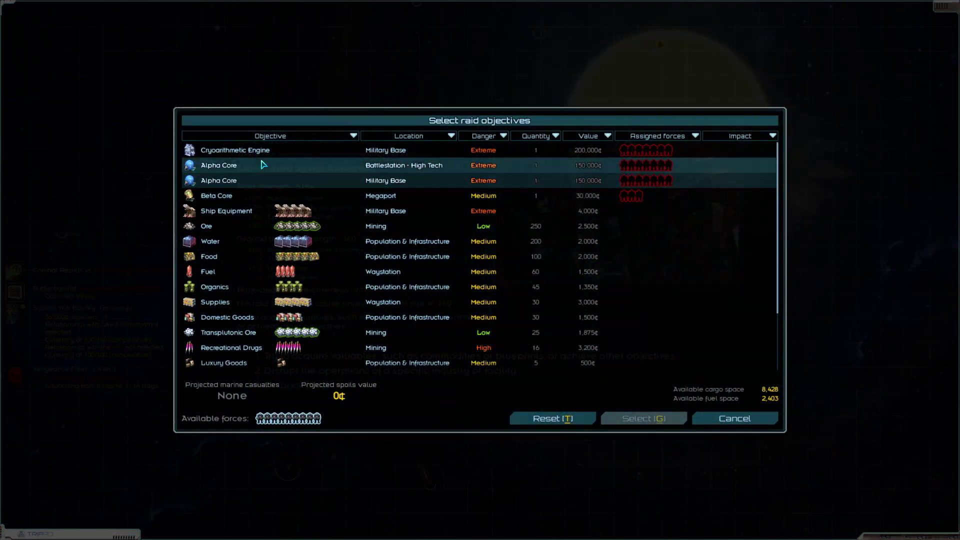
left_click(263, 154)
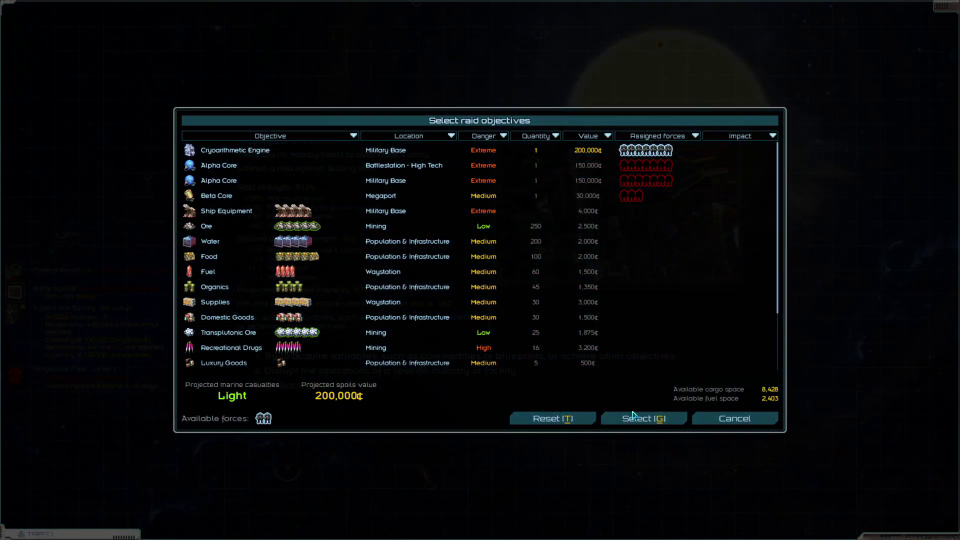
left_click(641, 419)
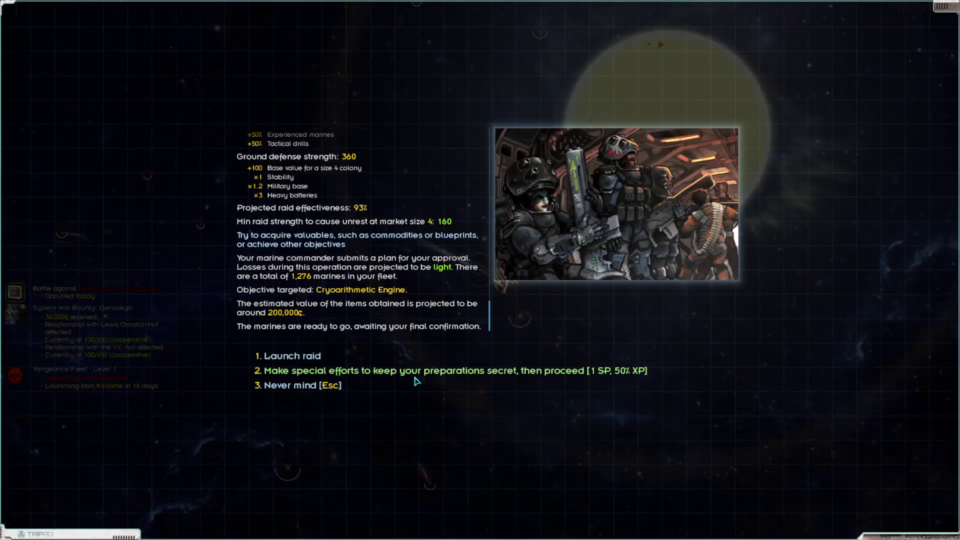
left_click(305, 360)
Take the Cryoarithmetic Engine into cargo and leave Blazing Hell.
left_click(307, 358)
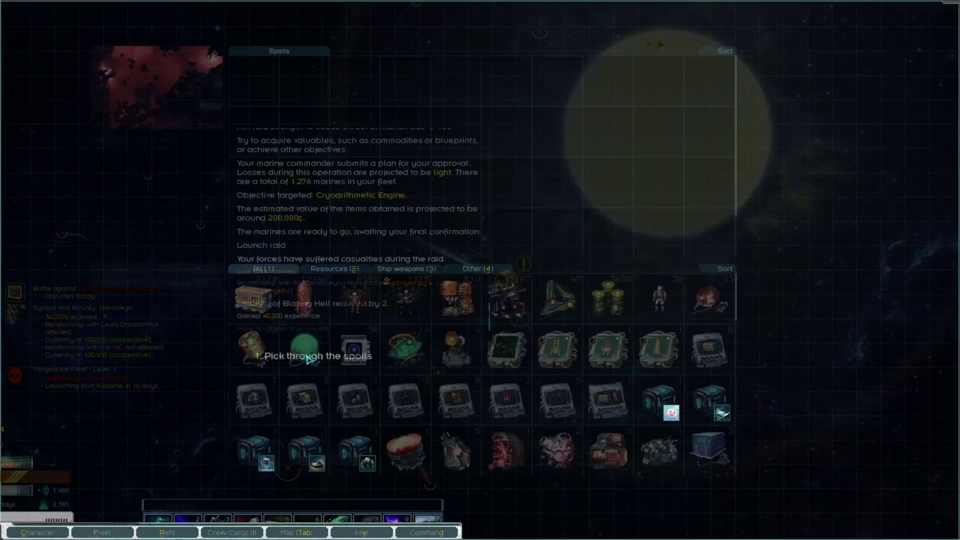
left_click(210, 269)
left_click(206, 284)
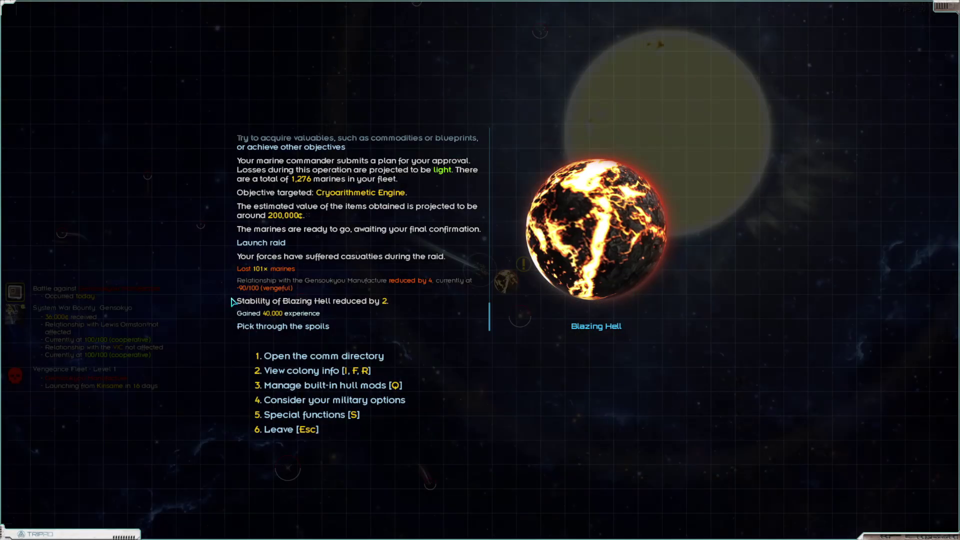
left_click(289, 430)
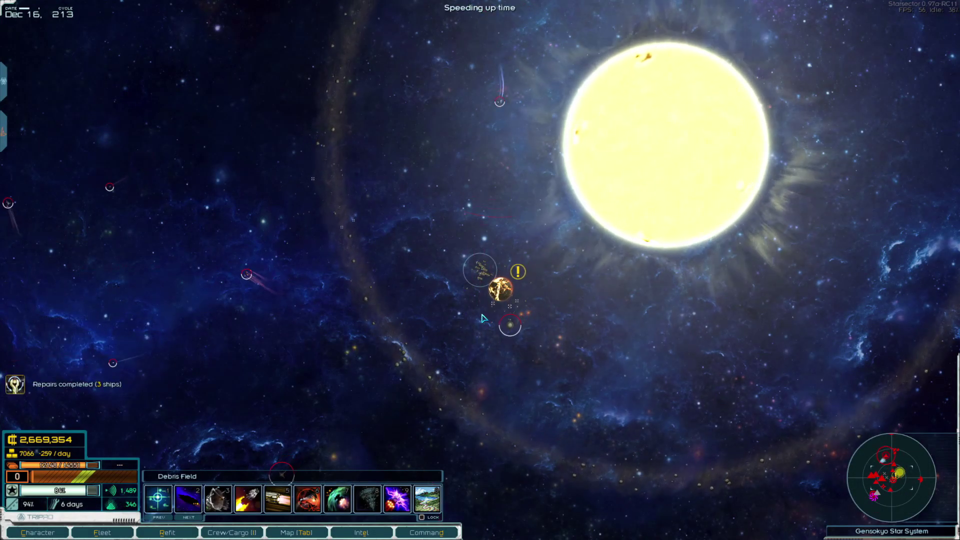
Salvage the nearby debris field and take all the recovered items.
key("1")
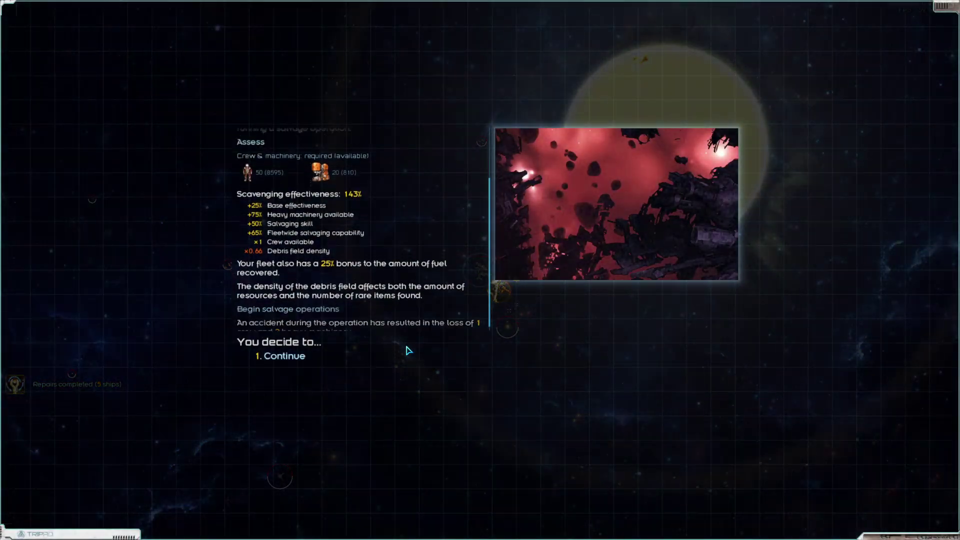
key("1")
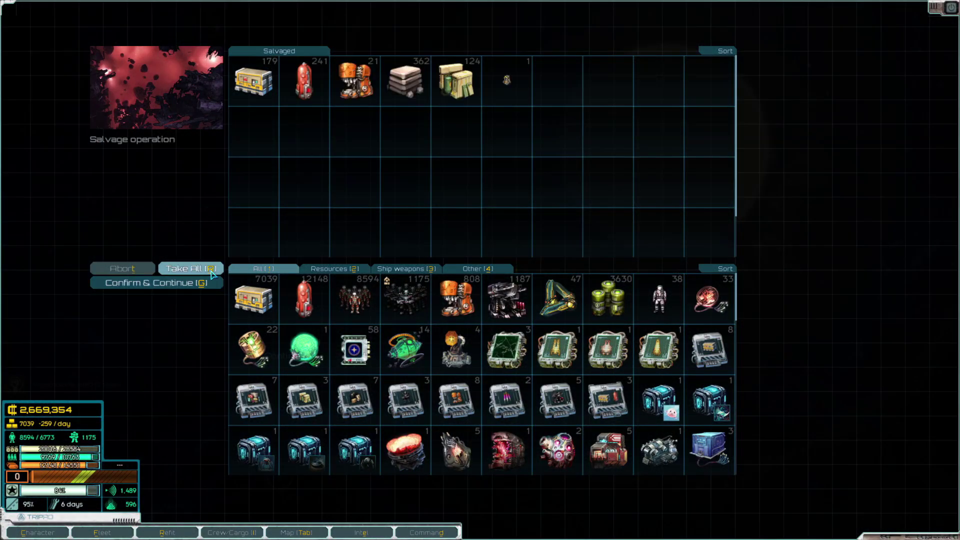
left_click(212, 271)
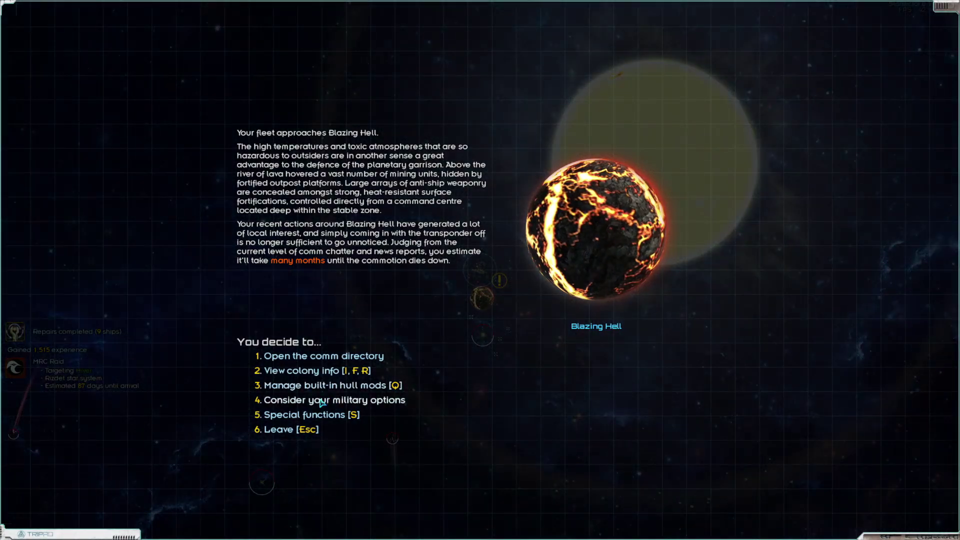
Raid Blazing Hell for its Alpha Core, keep the spoils and leave.
left_click(321, 399)
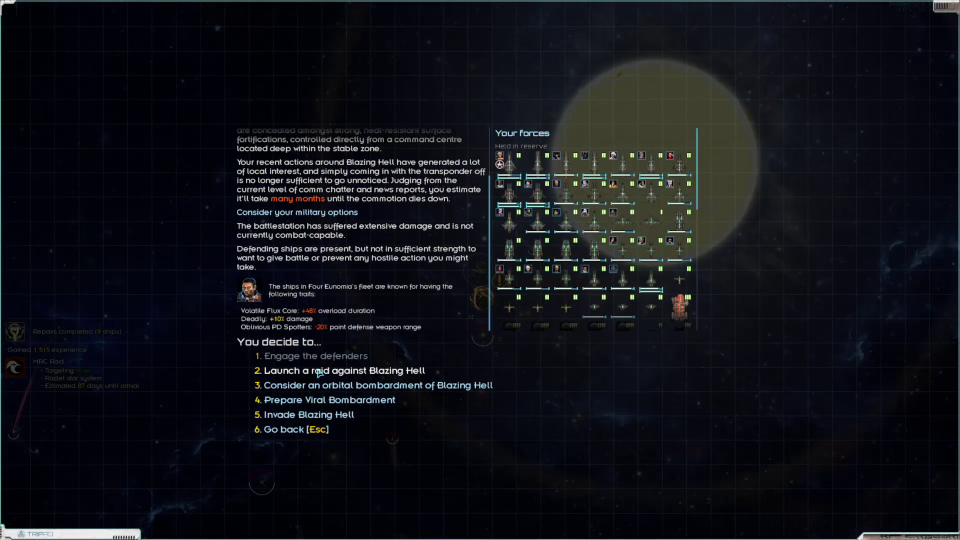
left_click(321, 372)
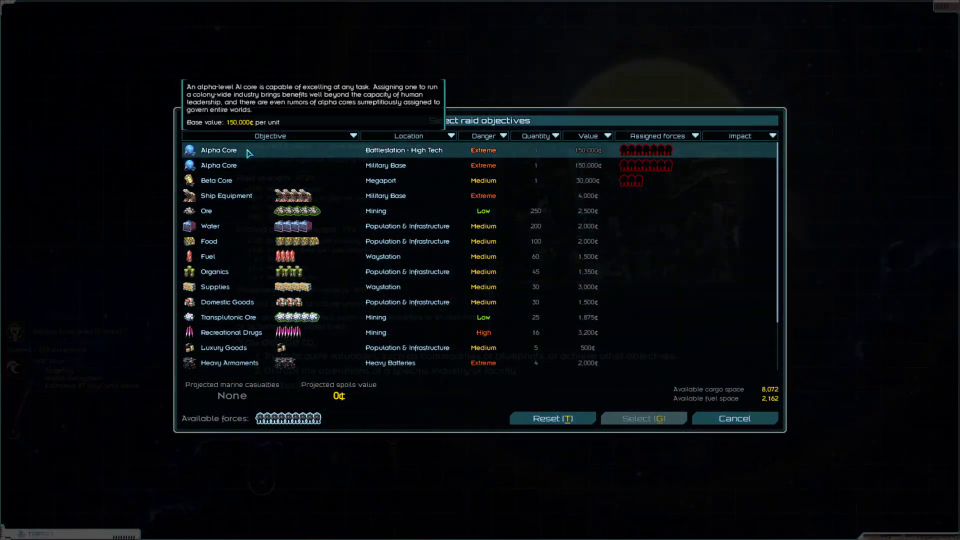
left_click(218, 151)
left_click(637, 420)
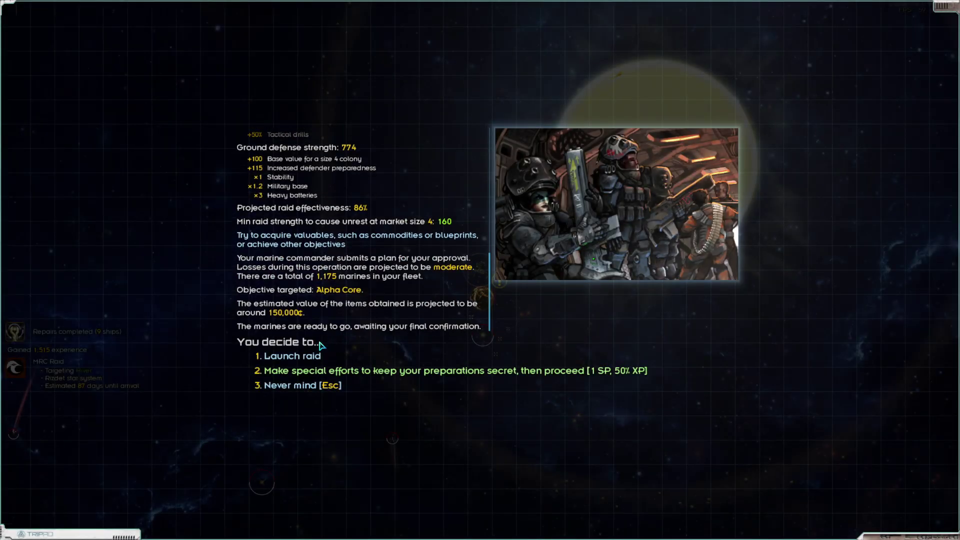
left_click(311, 357)
left_click(301, 356)
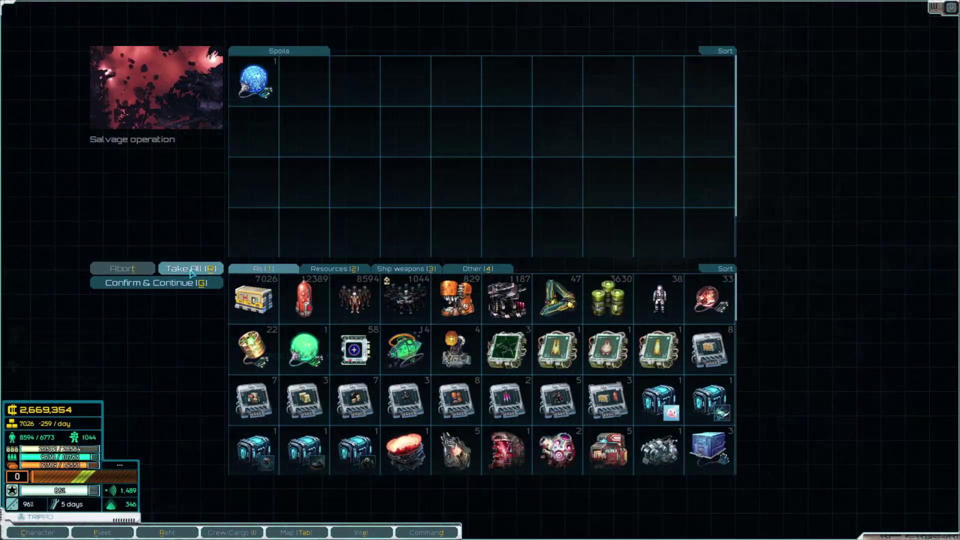
left_click(197, 286)
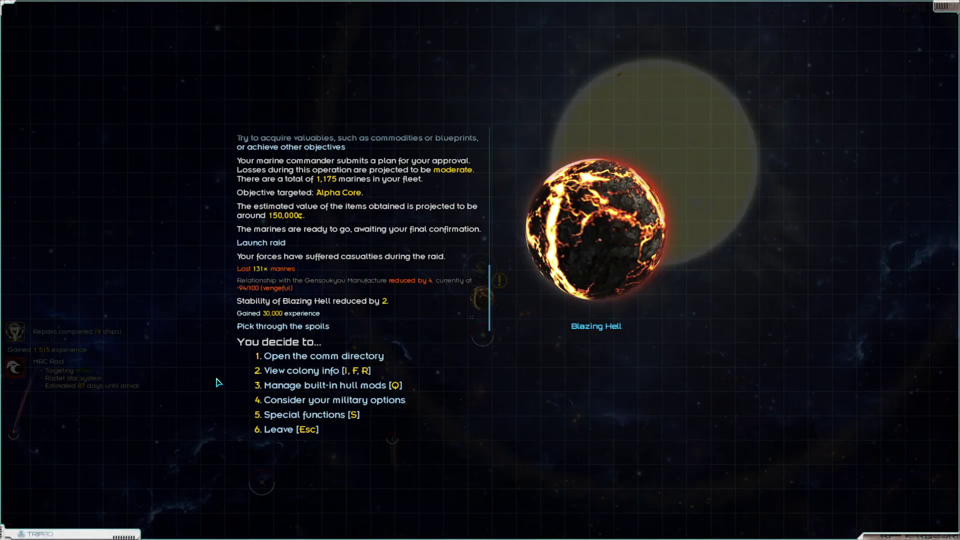
left_click(294, 432)
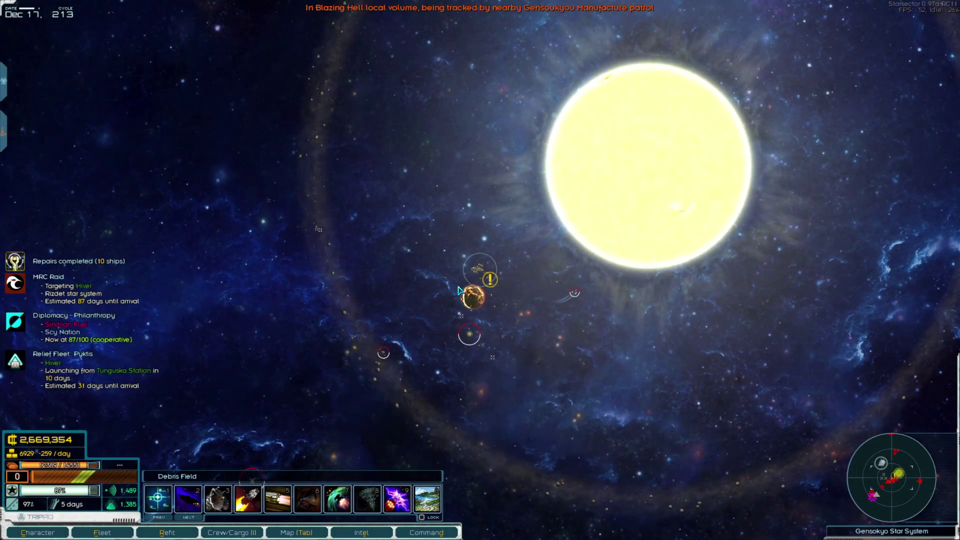
Resume time and raid Blazing Hell a second time for the Alpha Core, then leave.
key("shift")
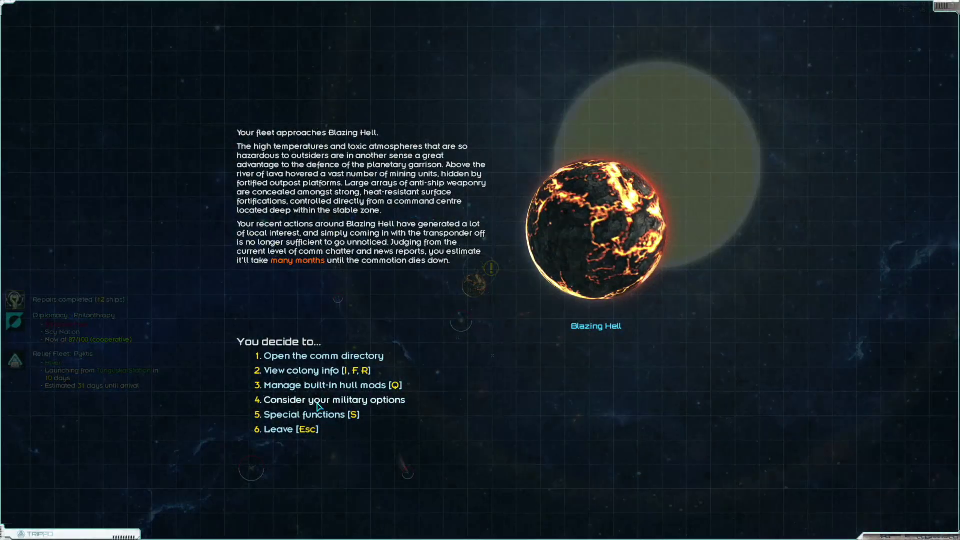
left_click(321, 401)
left_click(323, 371)
left_click(563, 397)
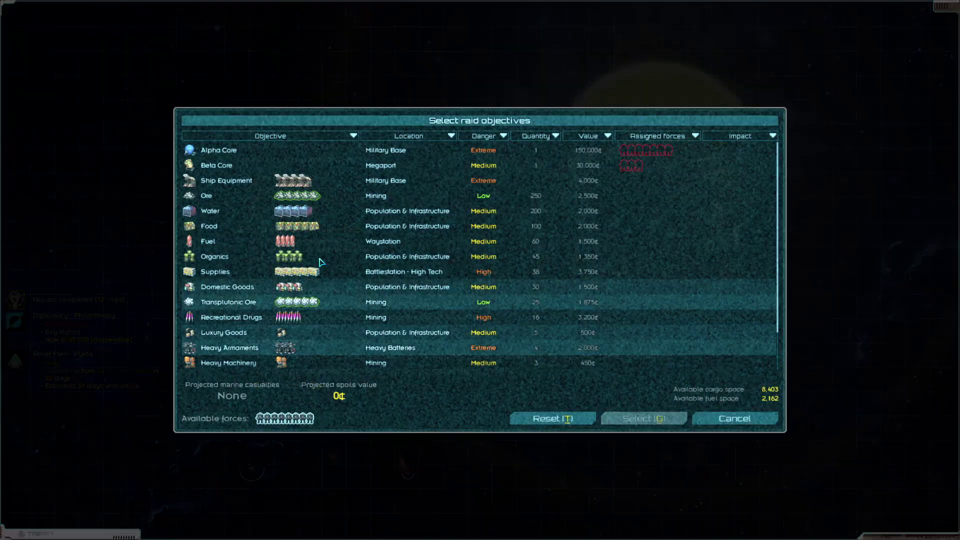
left_click(632, 420)
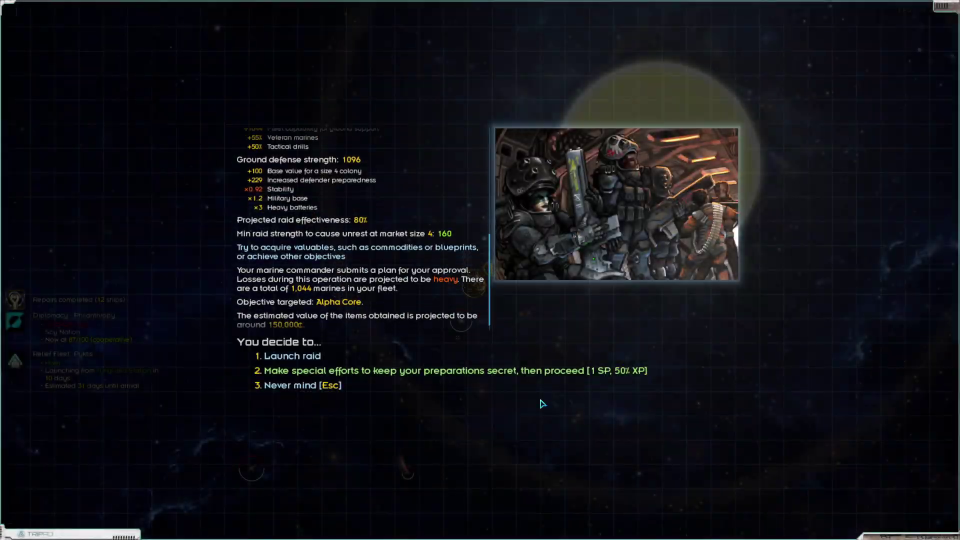
left_click(312, 351)
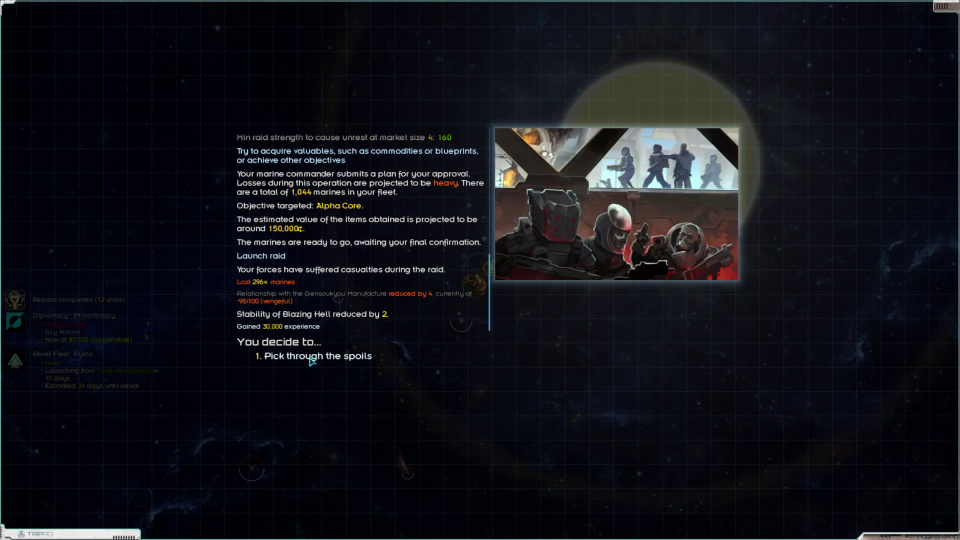
left_click(316, 356)
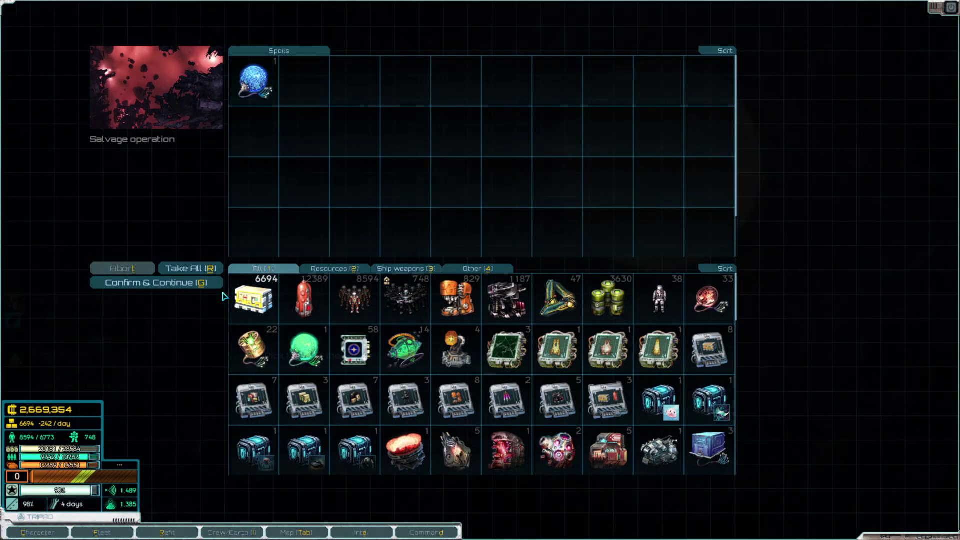
left_click(209, 275)
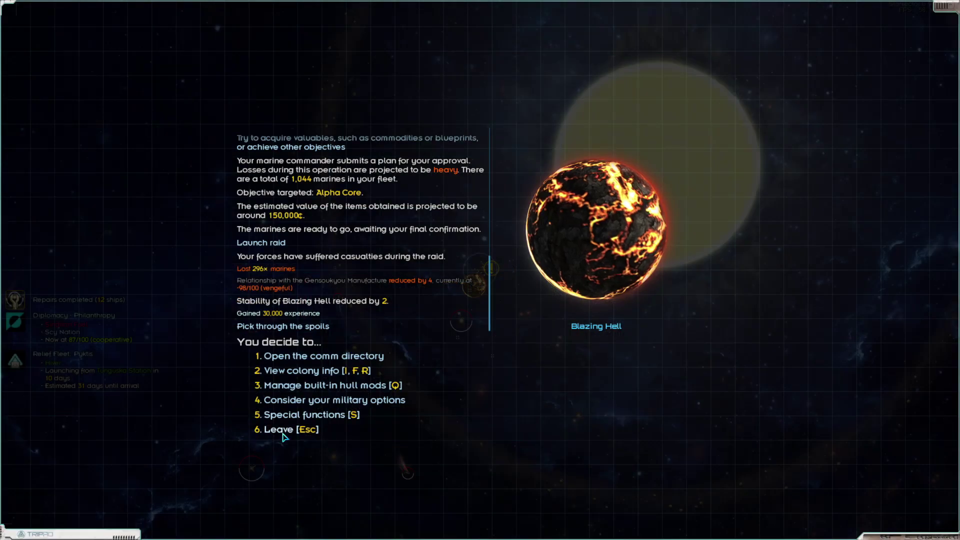
left_click(284, 433)
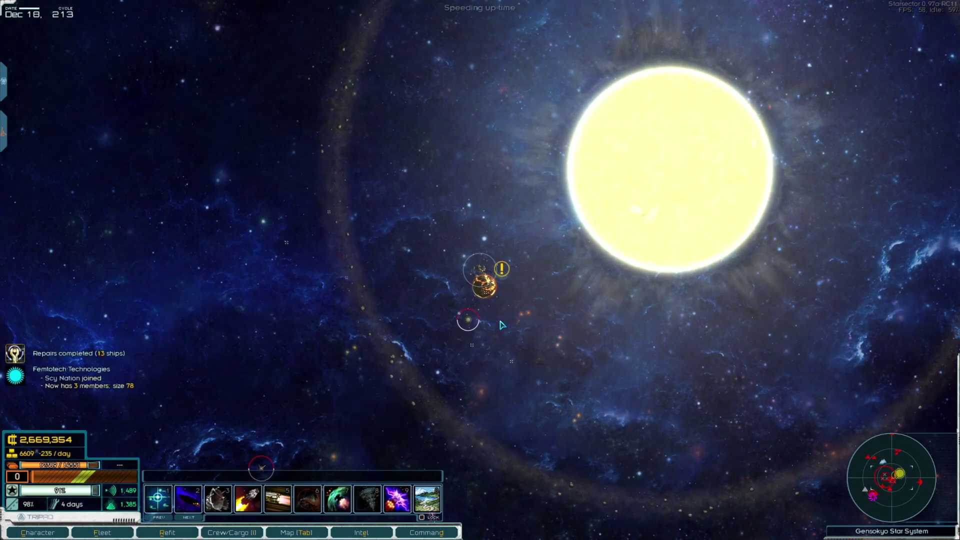
Launch a tactical orbital bombardment on Blazing Hell, costing 622 fuel.
left_click(482, 277)
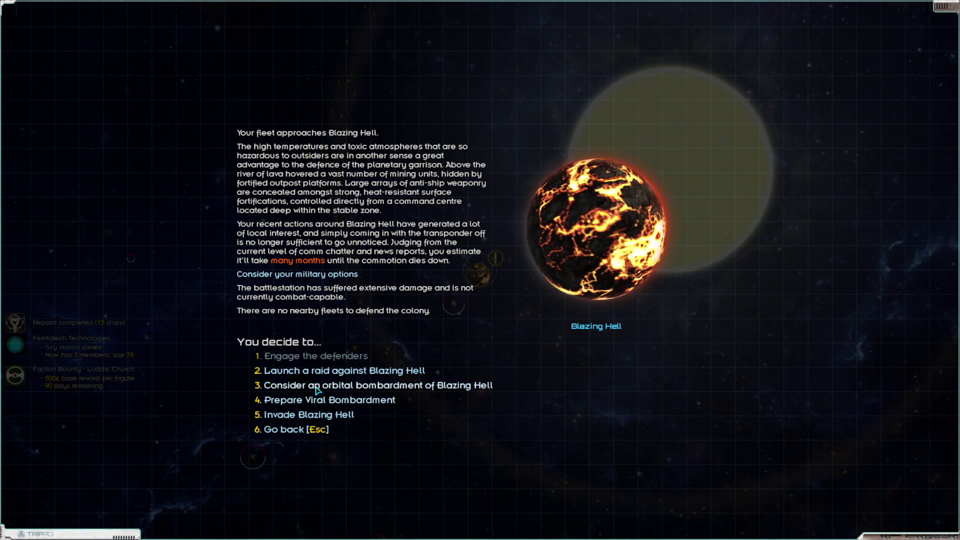
left_click(317, 389)
left_click(316, 359)
left_click(317, 362)
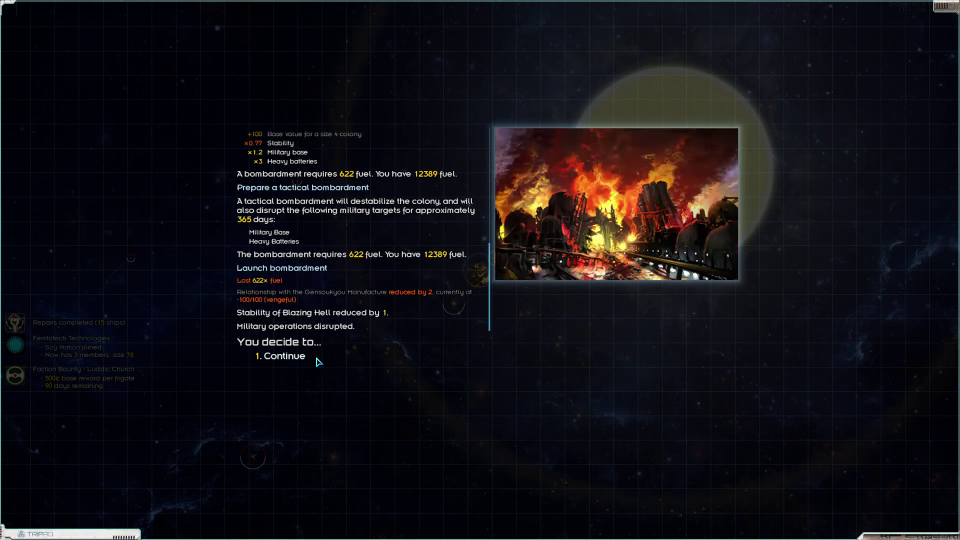
left_click(304, 359)
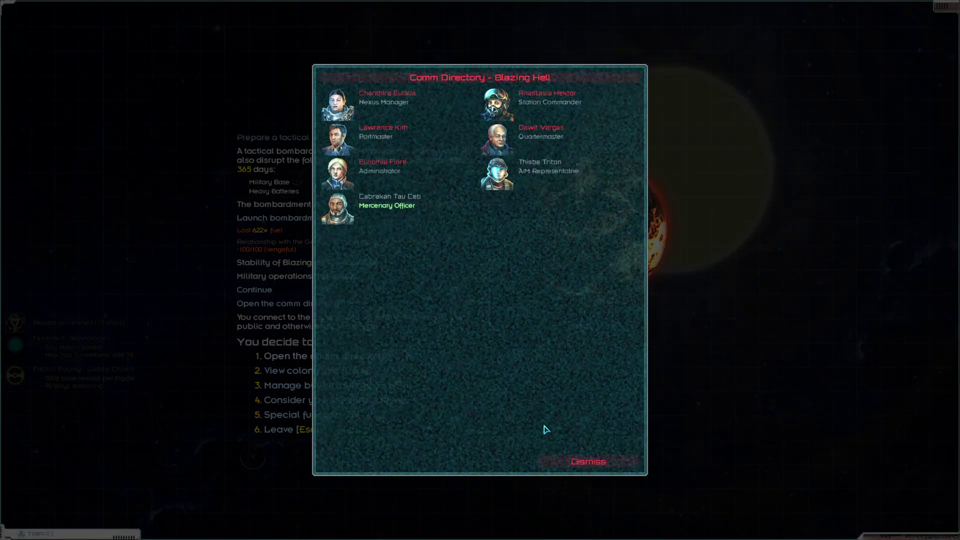
left_click(590, 462)
Raid Blazing Hell for its Beta Core, keep the spoils and leave.
left_click(317, 399)
left_click(318, 370)
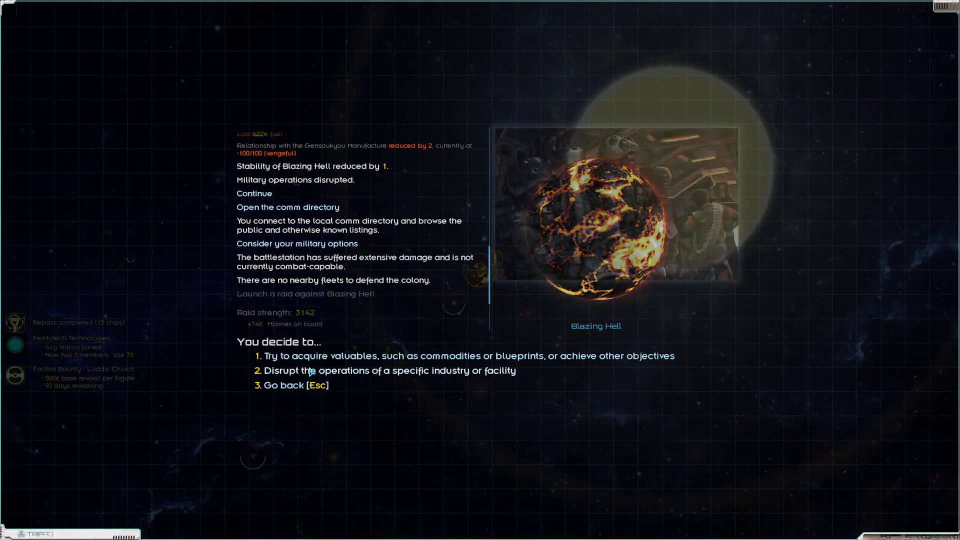
left_click(318, 359)
left_click(615, 151)
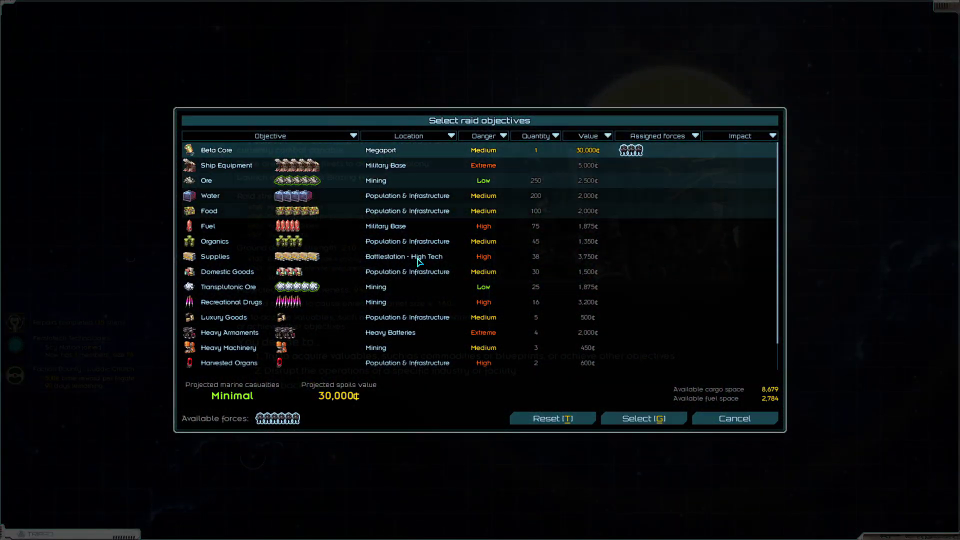
left_click(642, 419)
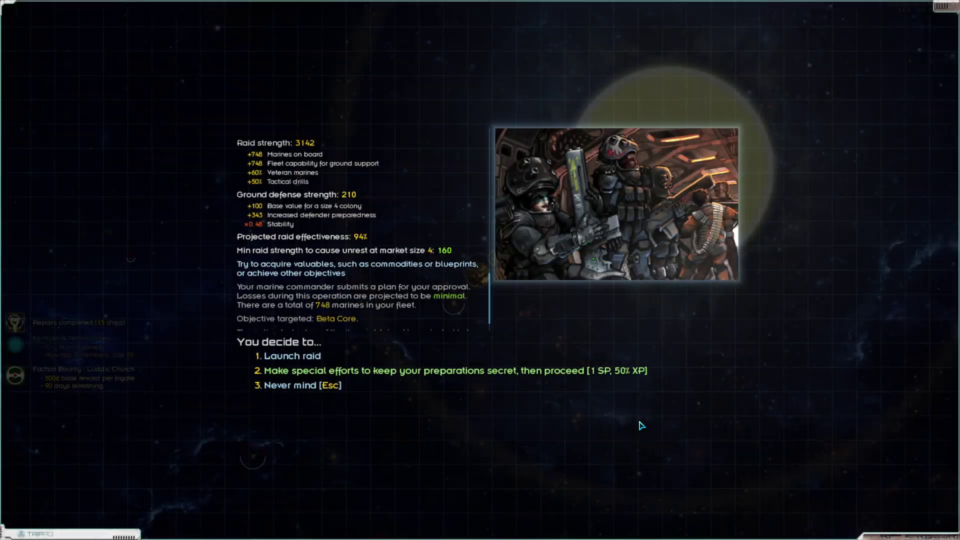
key("1")
left_click(289, 355)
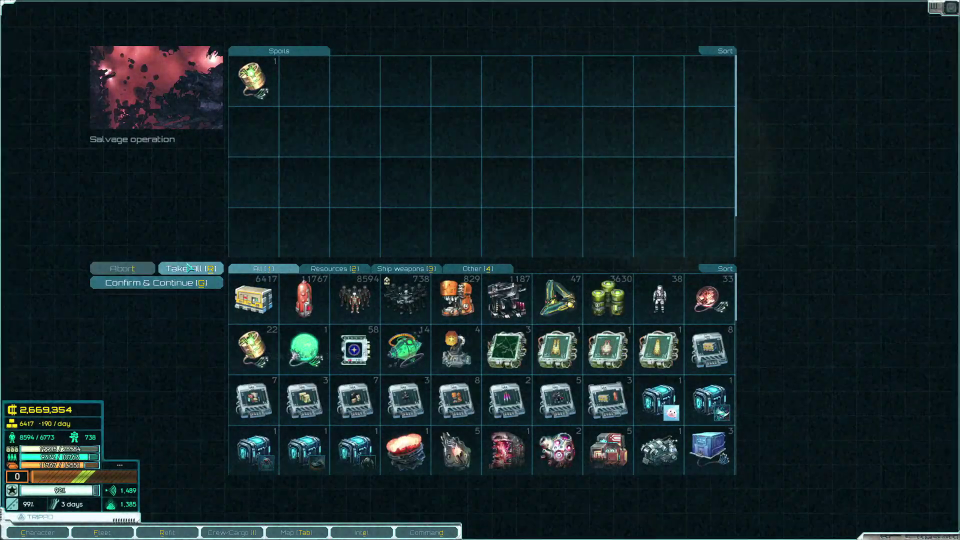
left_click(200, 283)
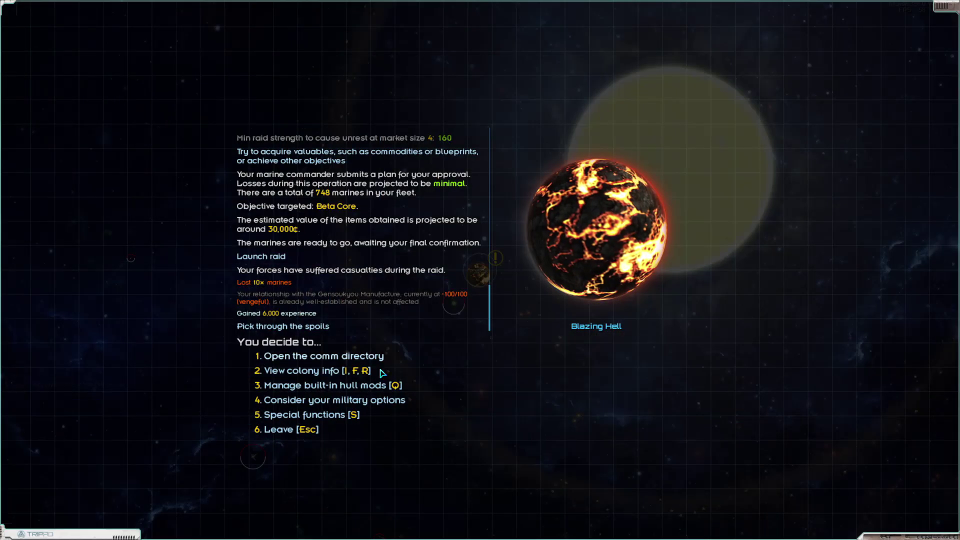
left_click(285, 429)
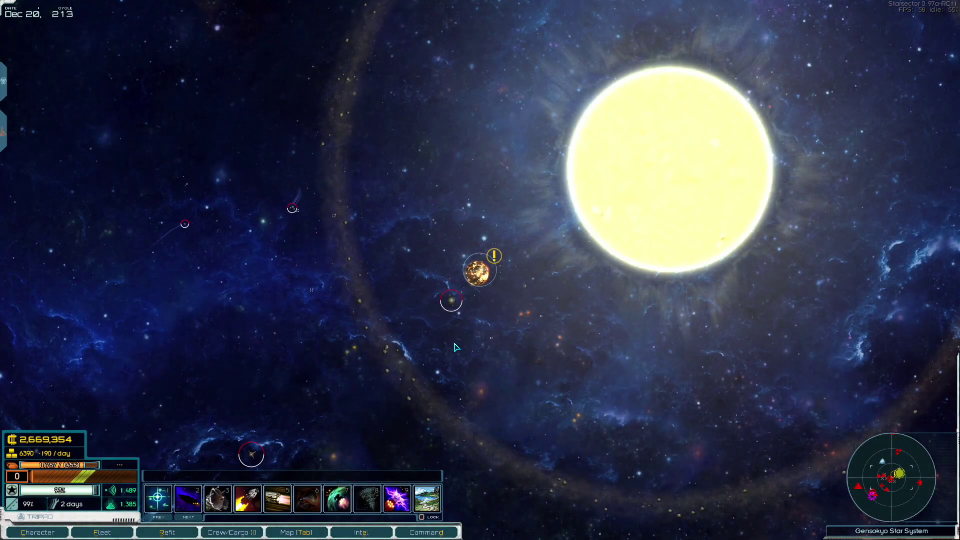
Fly to the Gap Navigation Beacon, break it down and keep the metals and machinery.
left_click(247, 454)
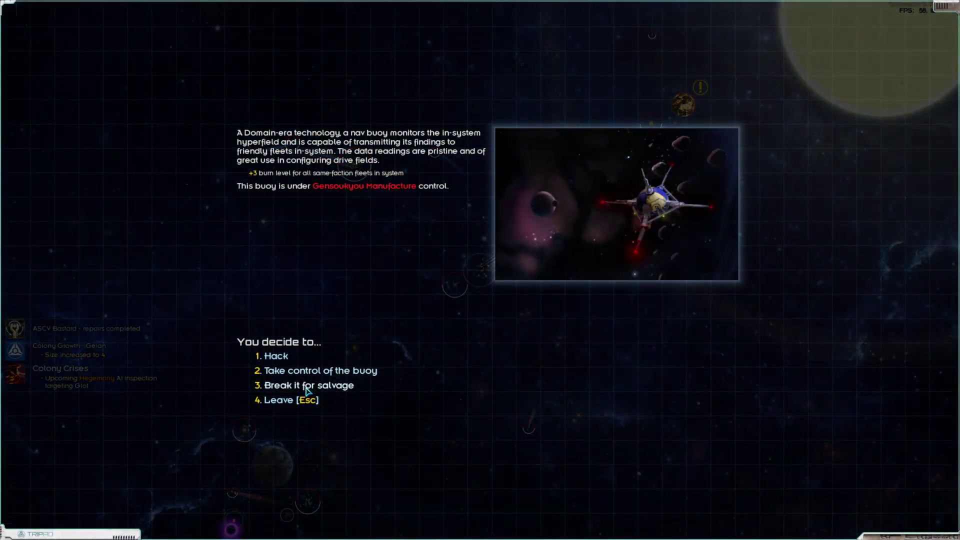
left_click(307, 388)
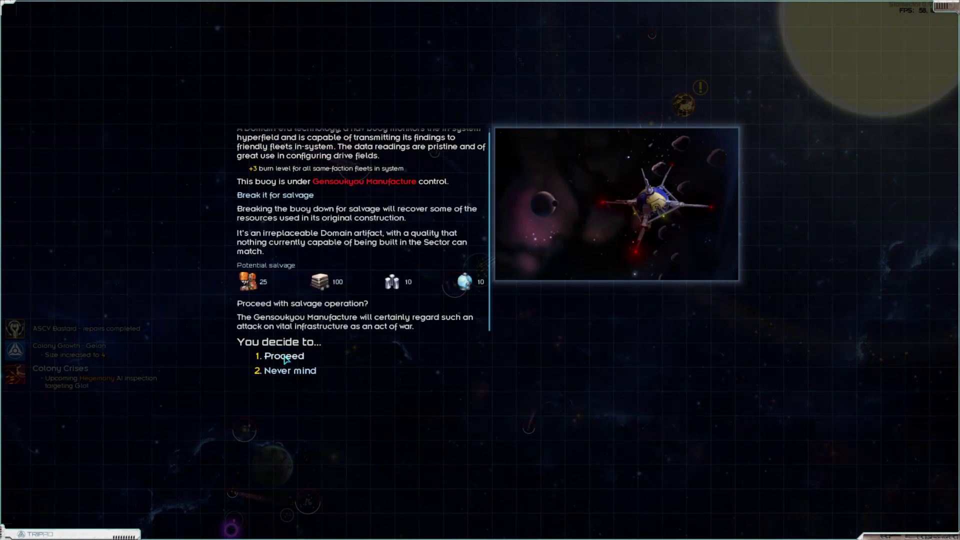
left_click(285, 358)
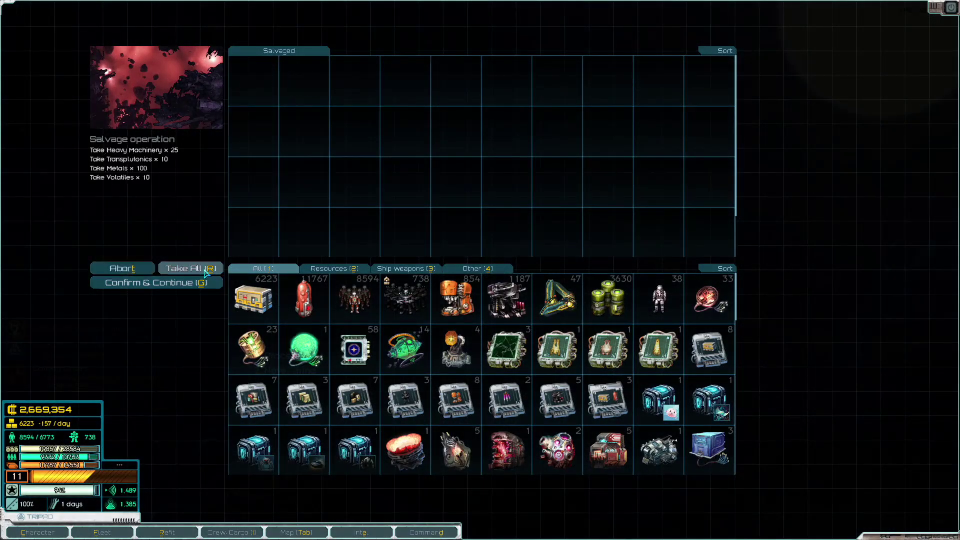
left_click(204, 282)
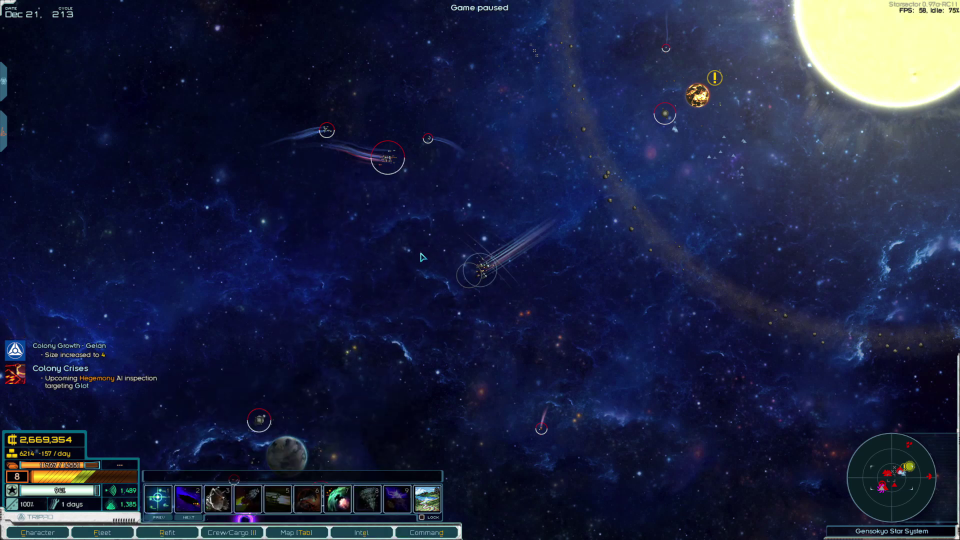
Review the Colony Crises, Hyperspace Topography and Tri-Tachyon Commerce Raiding intel, then show the system map.
left_click(23, 381)
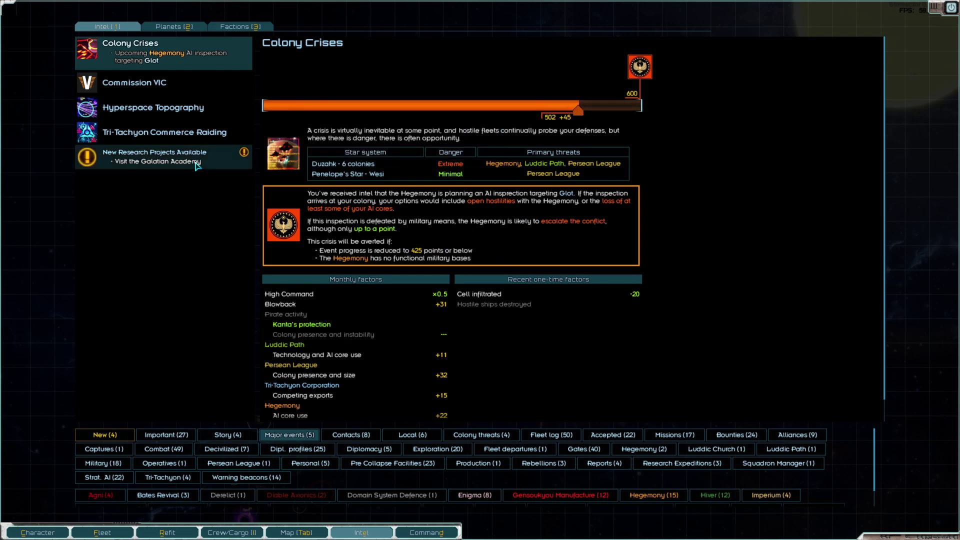
left_click(170, 111)
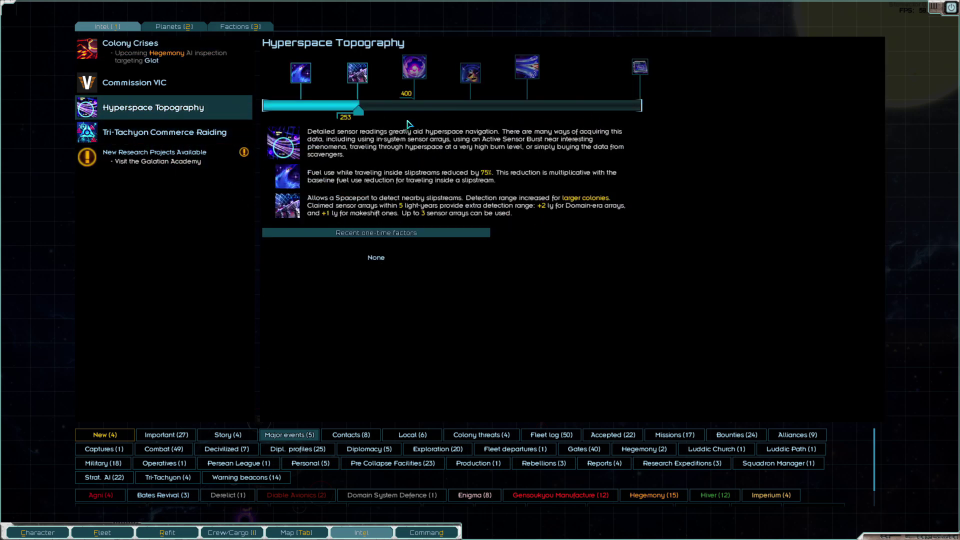
left_click(174, 133)
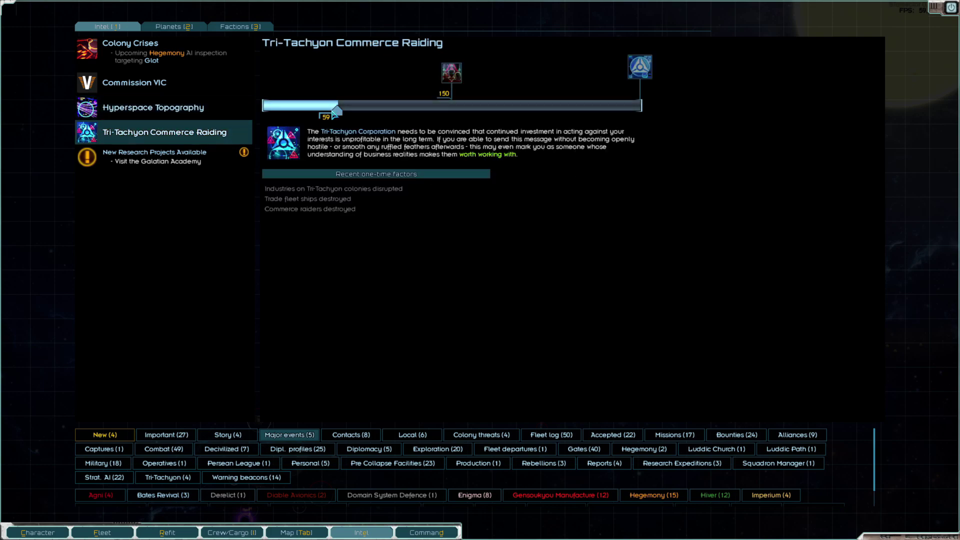
key("Escape")
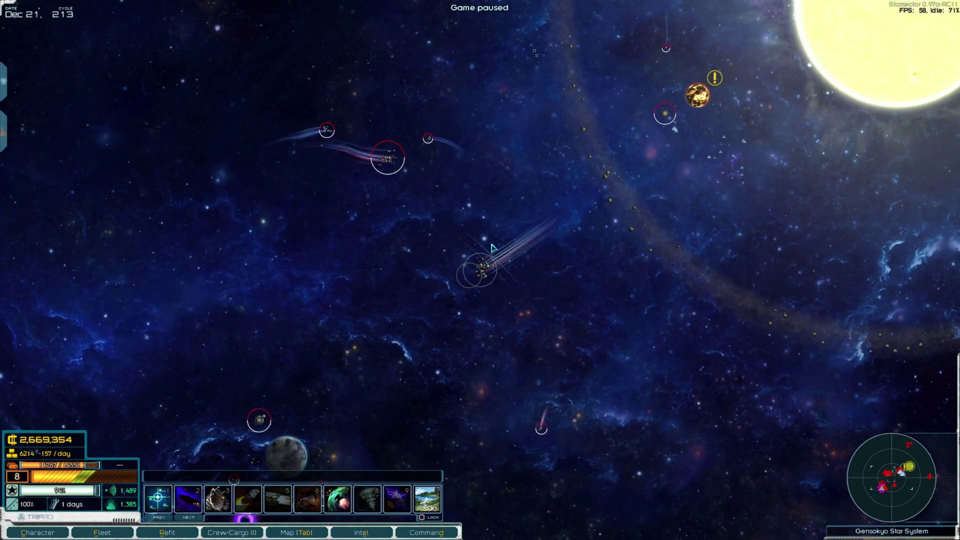
key("Tab")
scroll(522, 299, "down", 5)
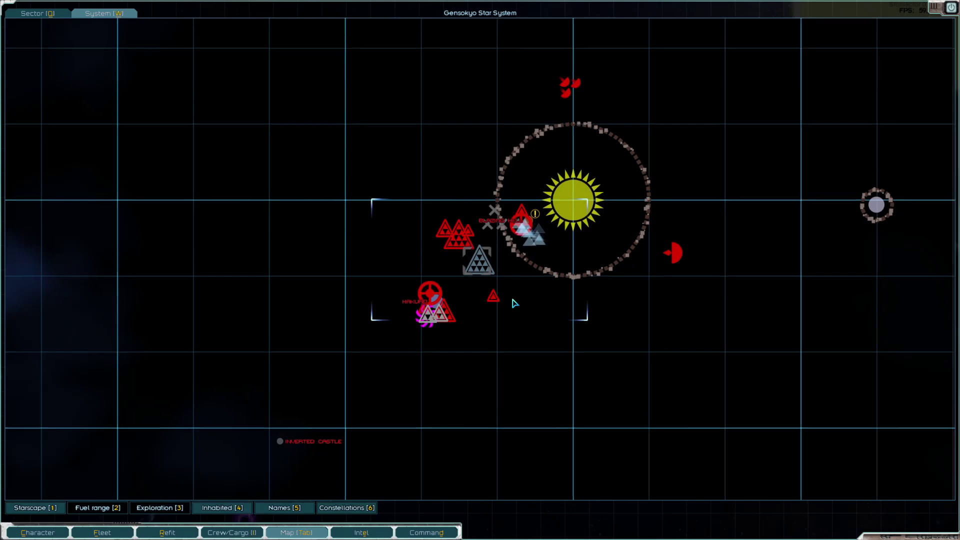
Plot a course to Gensoukyou Gate and fast-forward until a Gensoukyou Manufacture fleet hails.
left_click(493, 141)
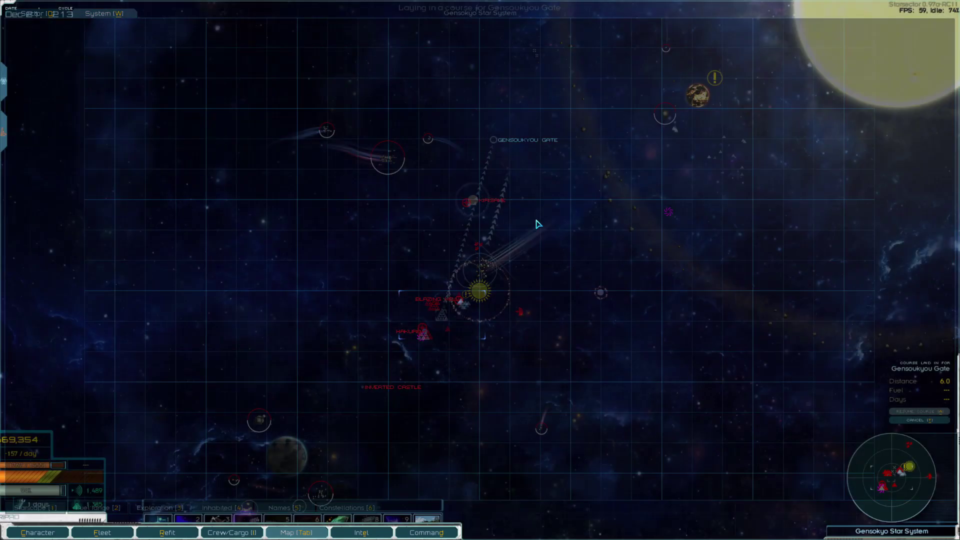
key("space")
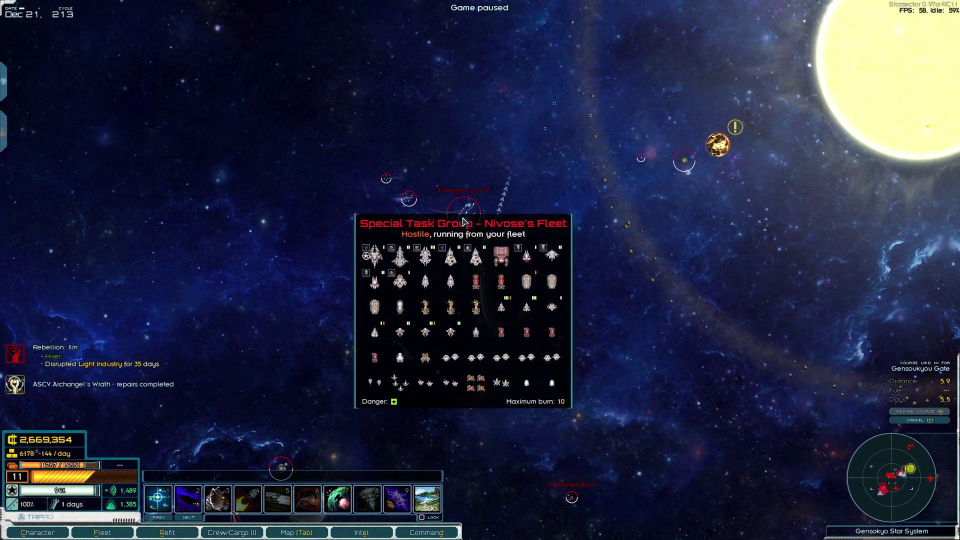
key("shift")
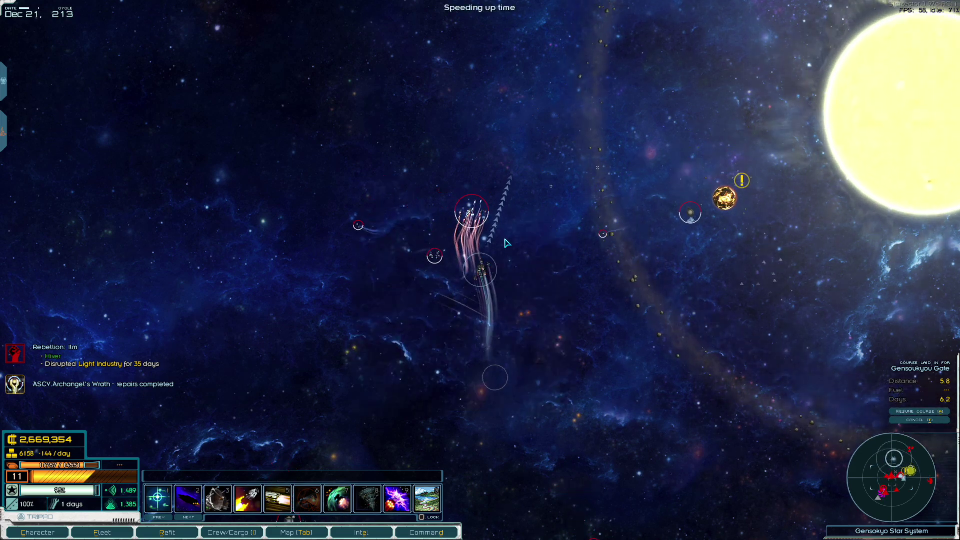
key("a")
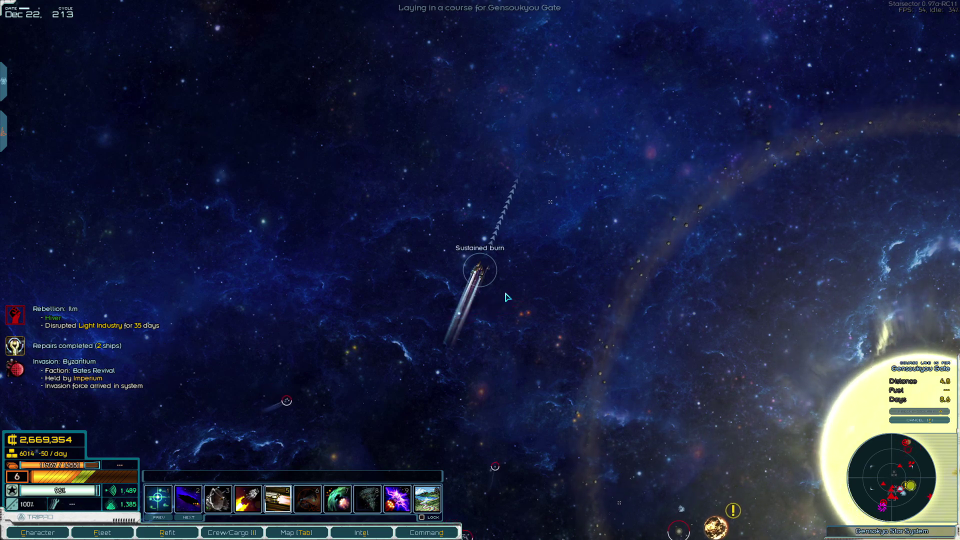
key("shift")
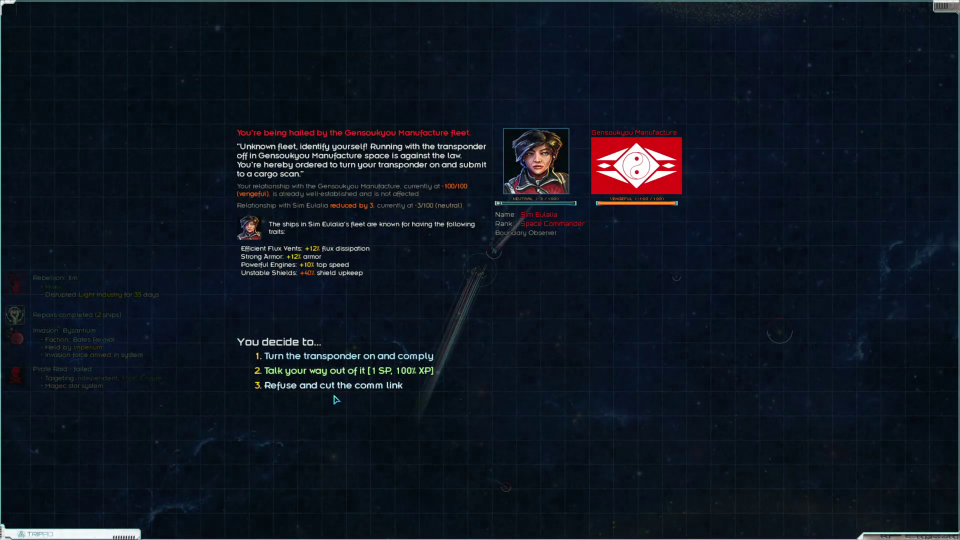
Refuse the Gensoukyou Manufacture cargo scan and have the second-in-command pursue them.
left_click(338, 386)
left_click(299, 358)
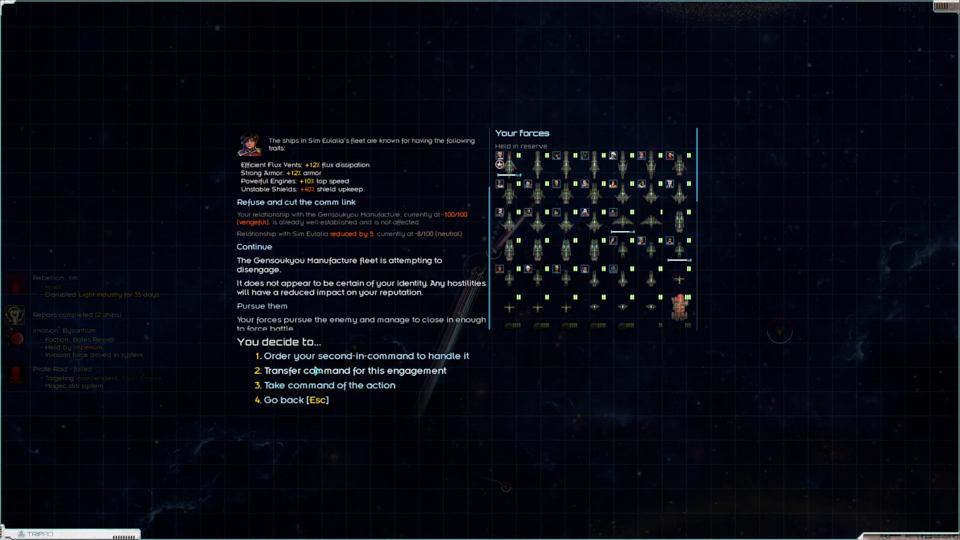
key("1")
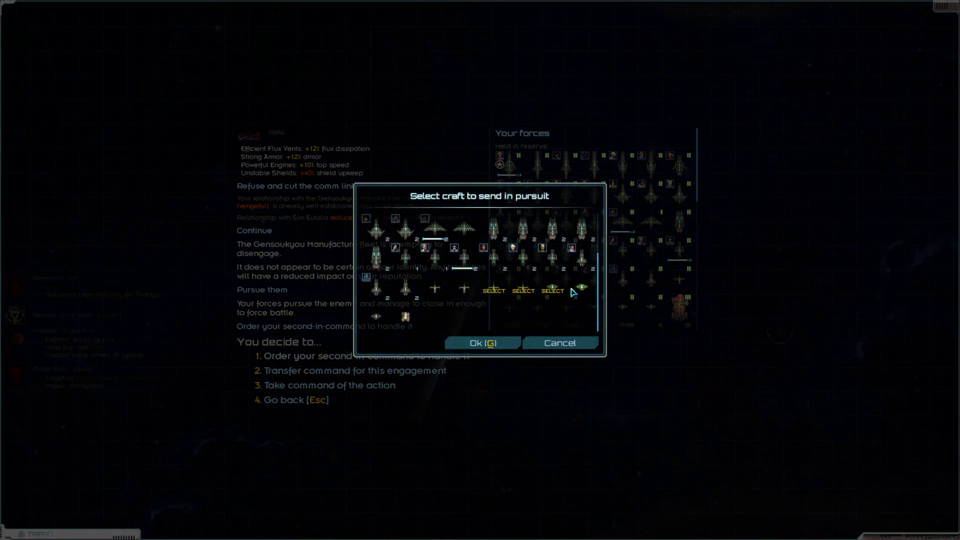
left_click(481, 343)
Advance through the battle outcome and take all the salvage into cargo.
left_click(292, 370)
left_click(330, 356)
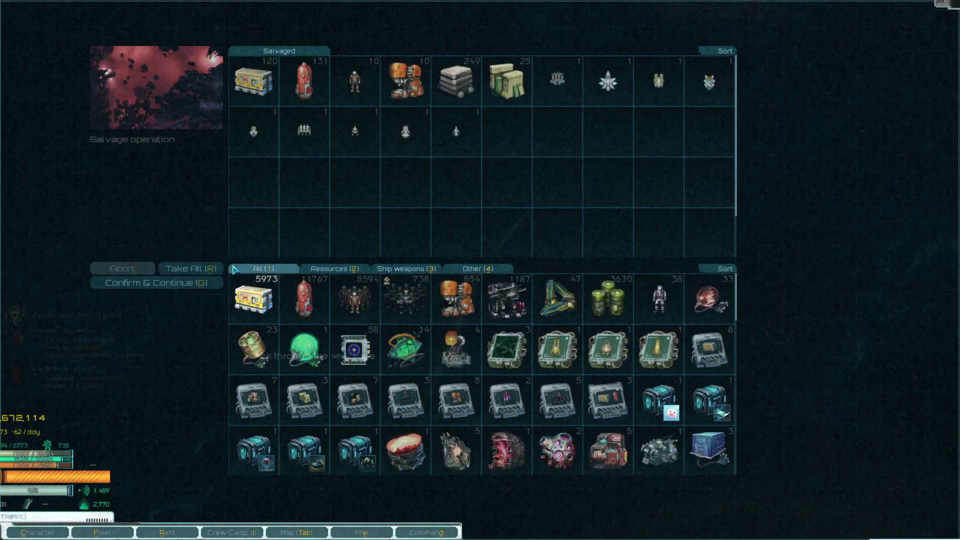
left_click(216, 270)
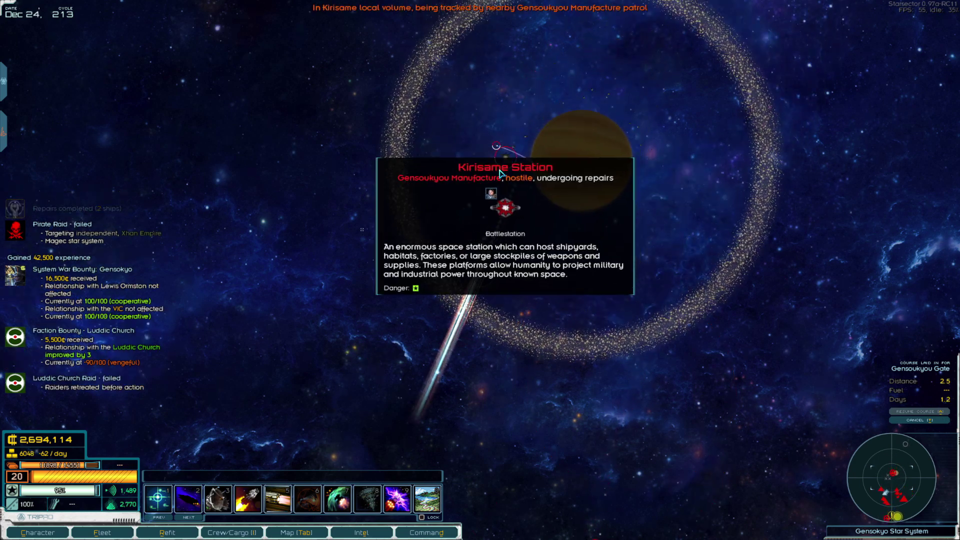
Fast-forward to Gensoukyou Gate and choose to travel through it.
key("shift")
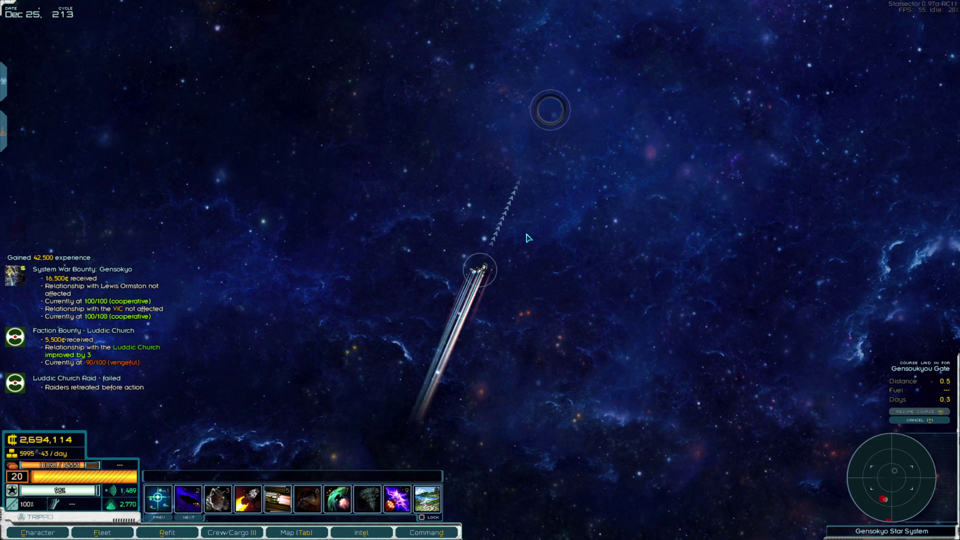
left_click(525, 174)
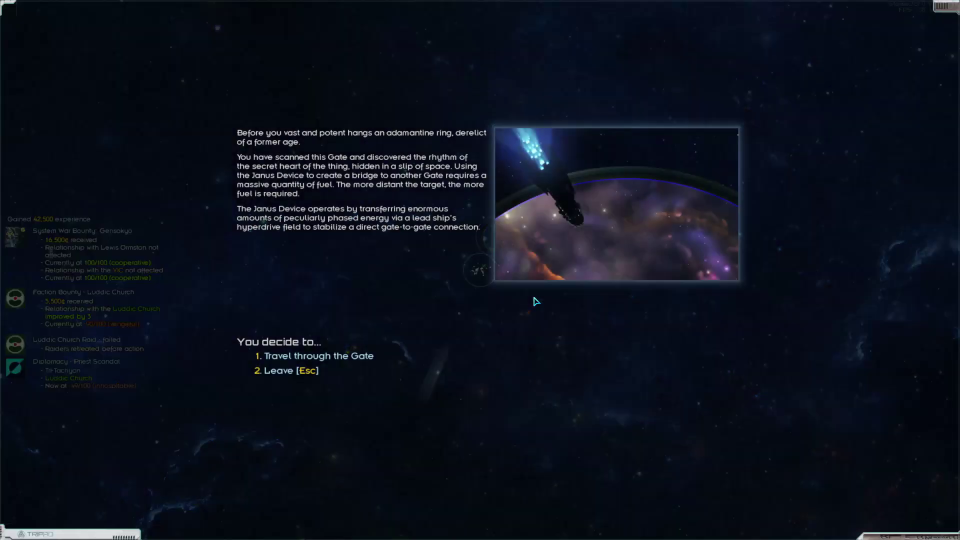
key("1")
scroll(510, 315, "up", 3)
Jump to Ittir Gate, plot a course to Kalada Station, and refuse the Hegemony scan.
left_click(471, 318)
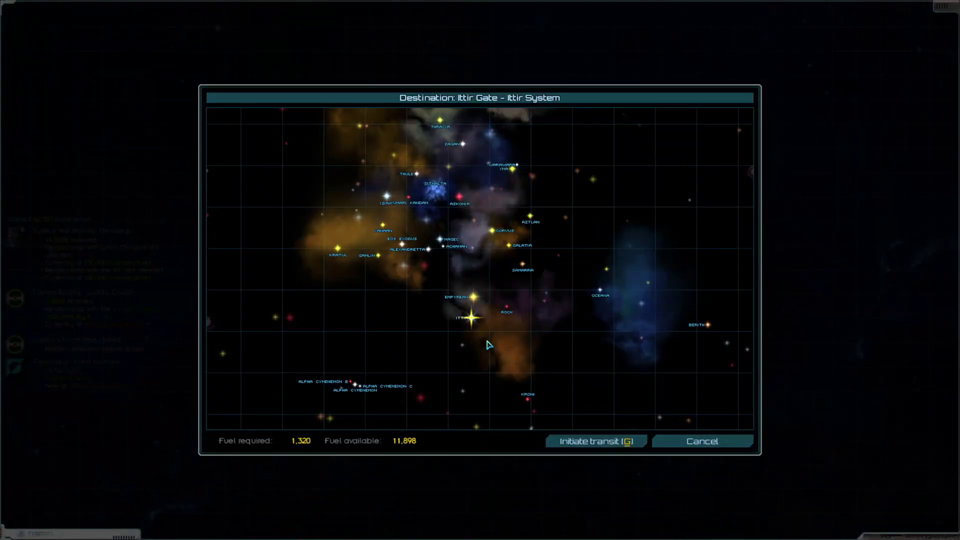
left_click(571, 442)
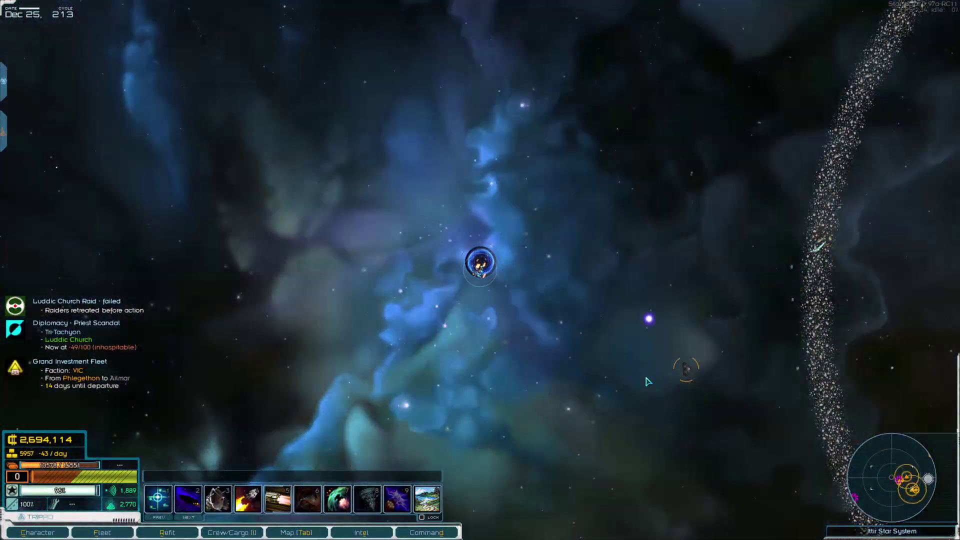
key("Tab")
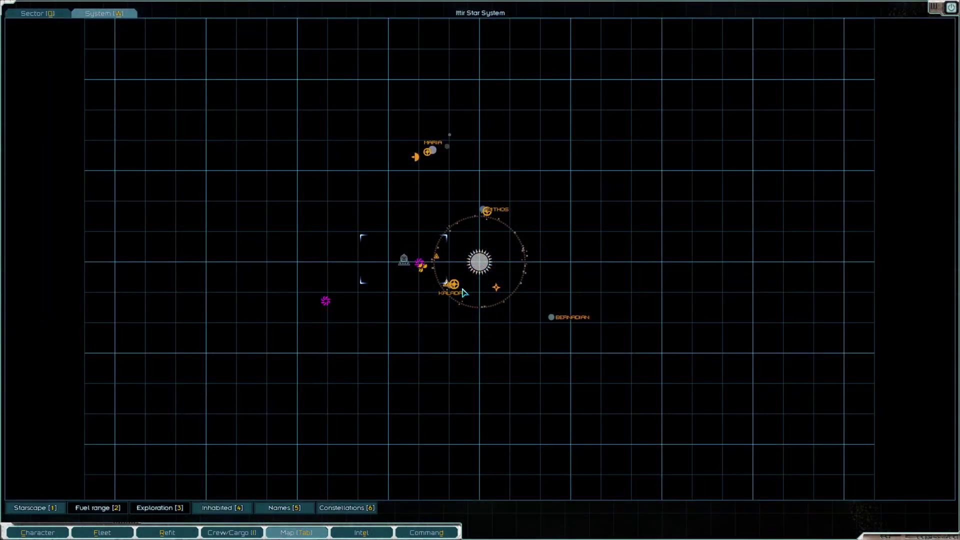
left_click(454, 288)
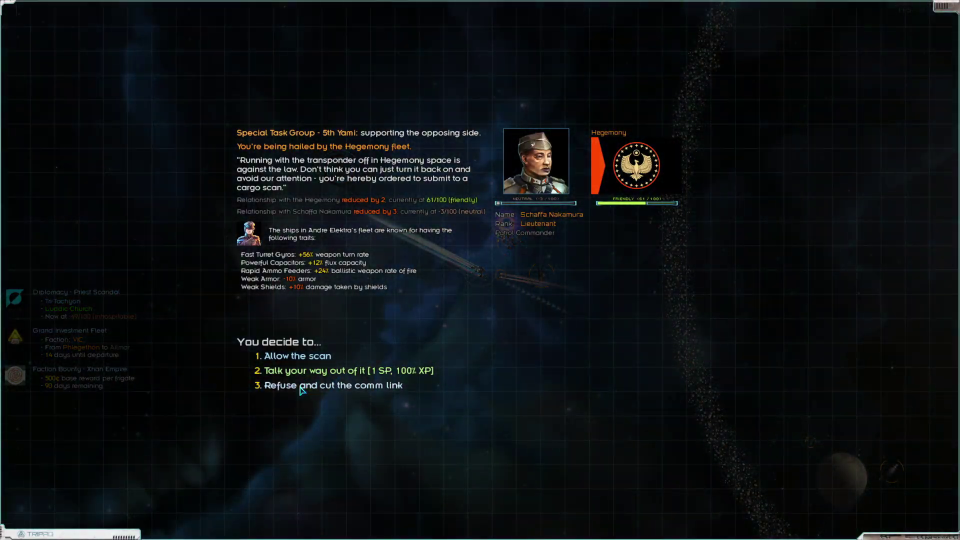
left_click(309, 385)
Leave the Hegemony encounter, resume travel, and intimidate the VIC patrol into backing off.
left_click(287, 358)
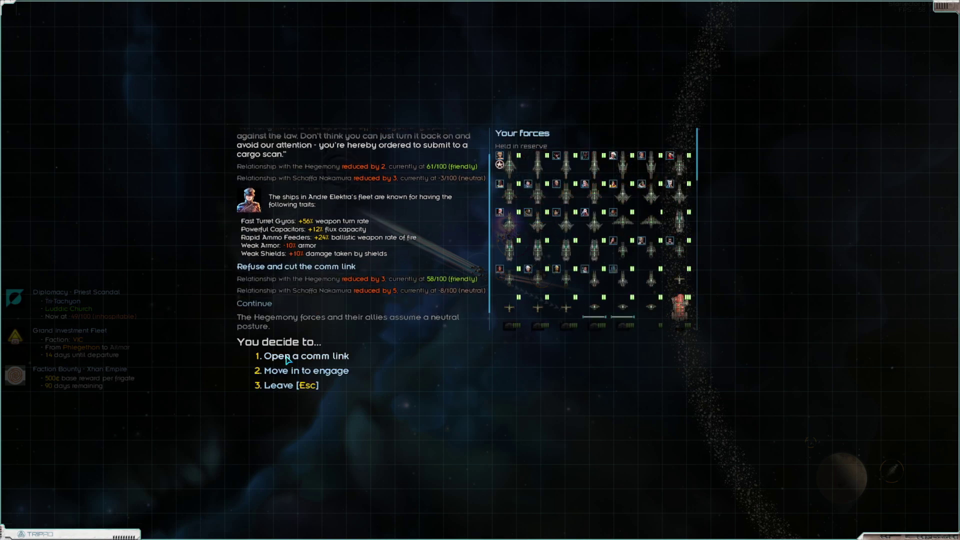
left_click(284, 387)
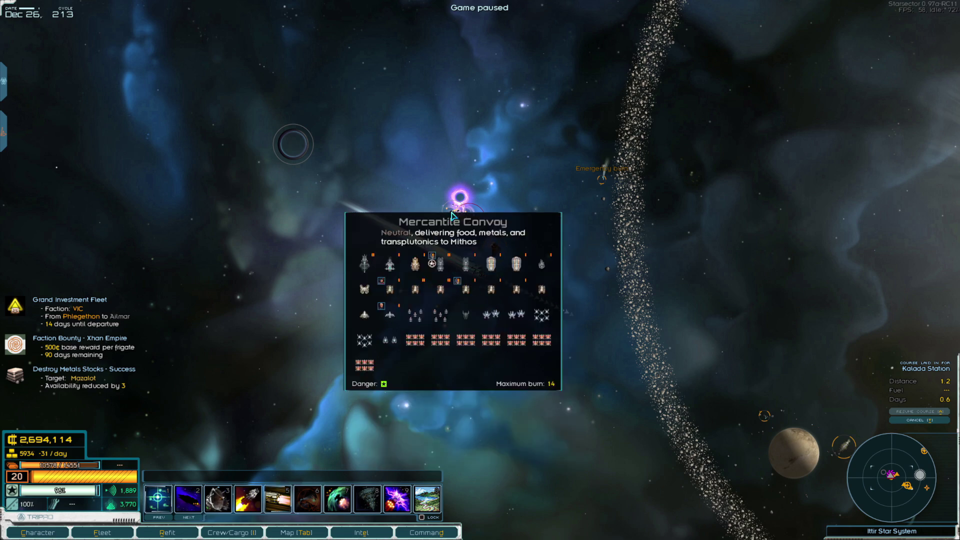
key("space")
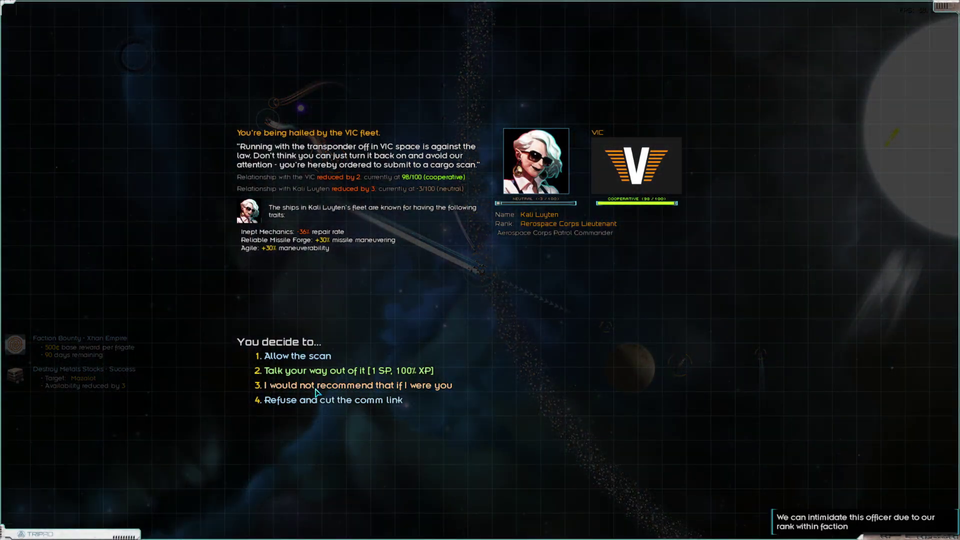
left_click(316, 391)
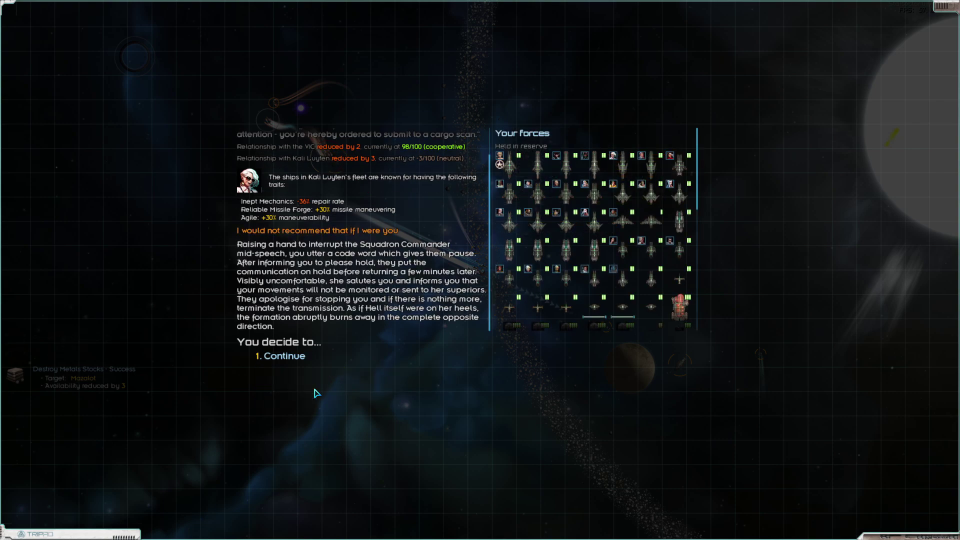
left_click(285, 358)
left_click(287, 416)
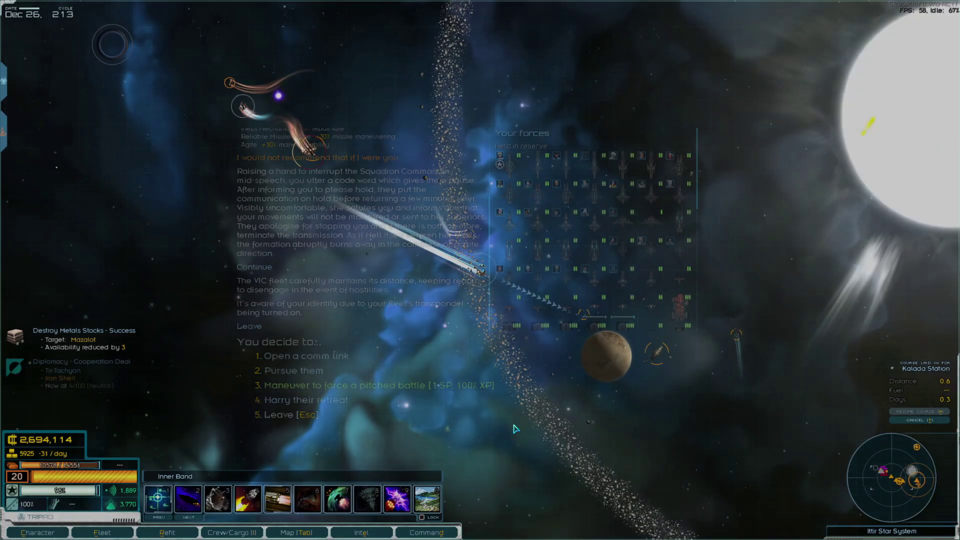
Dock at Kalada, fully repair the fleet, and shuttle down to the dockside bar.
left_click(524, 323)
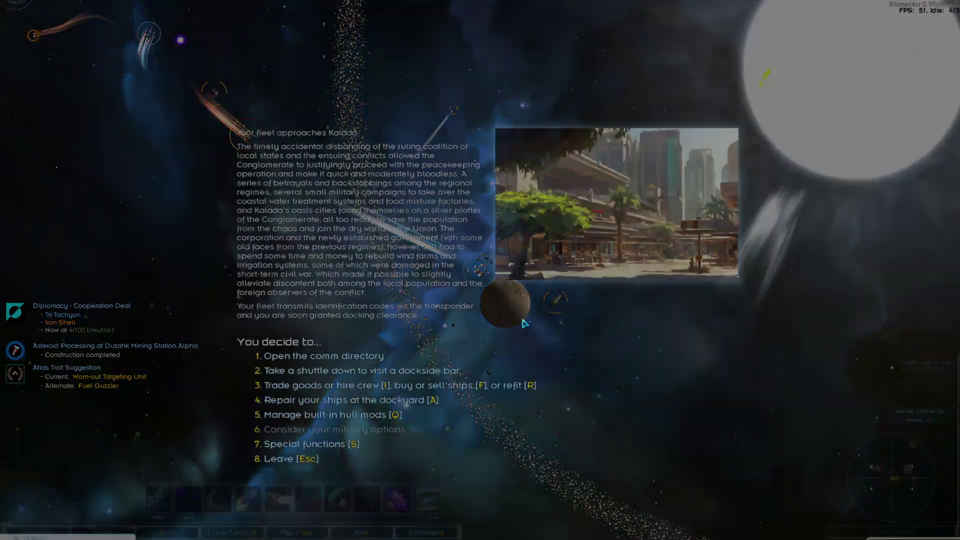
left_click(331, 401)
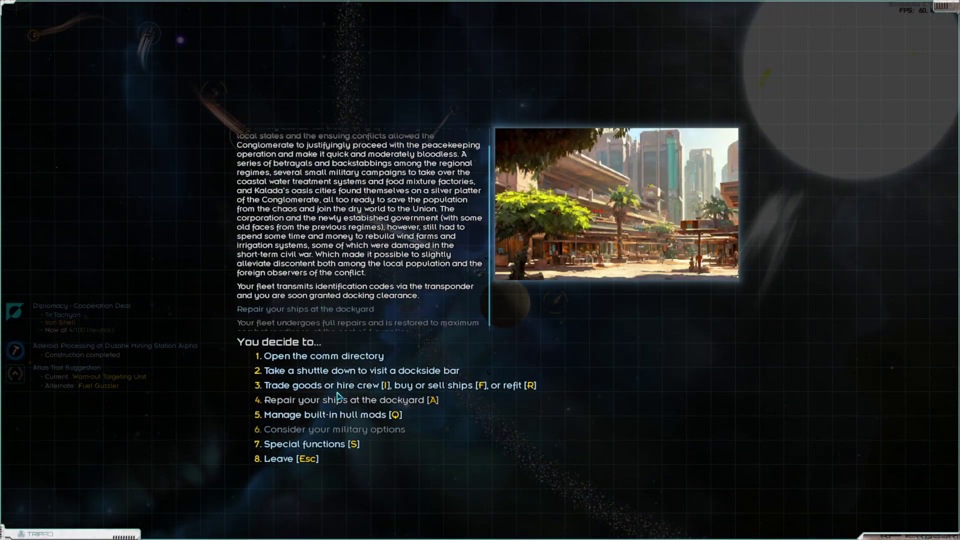
left_click(355, 373)
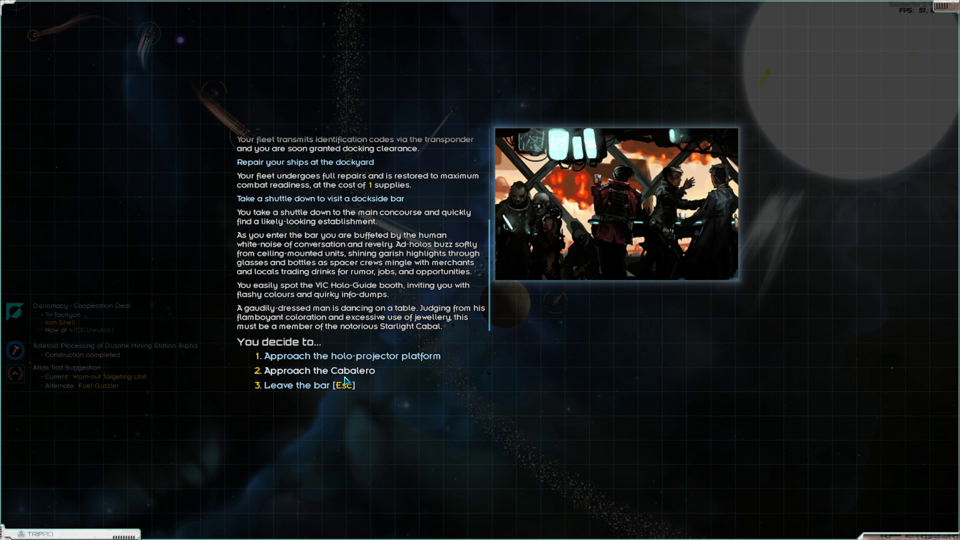
Lose a 500¢ dice bet to the Cabalero, leave the bar, and reach Kalada's market.
left_click(345, 377)
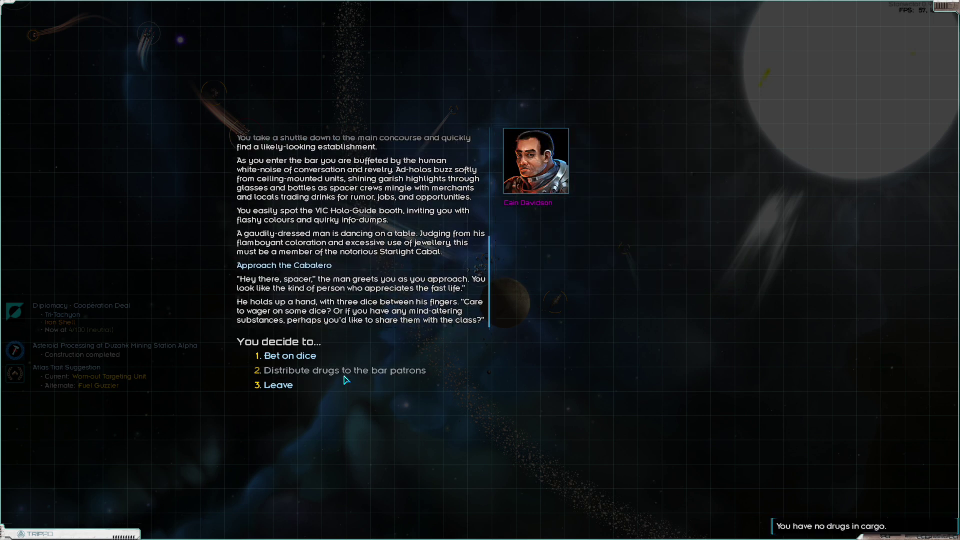
left_click(303, 362)
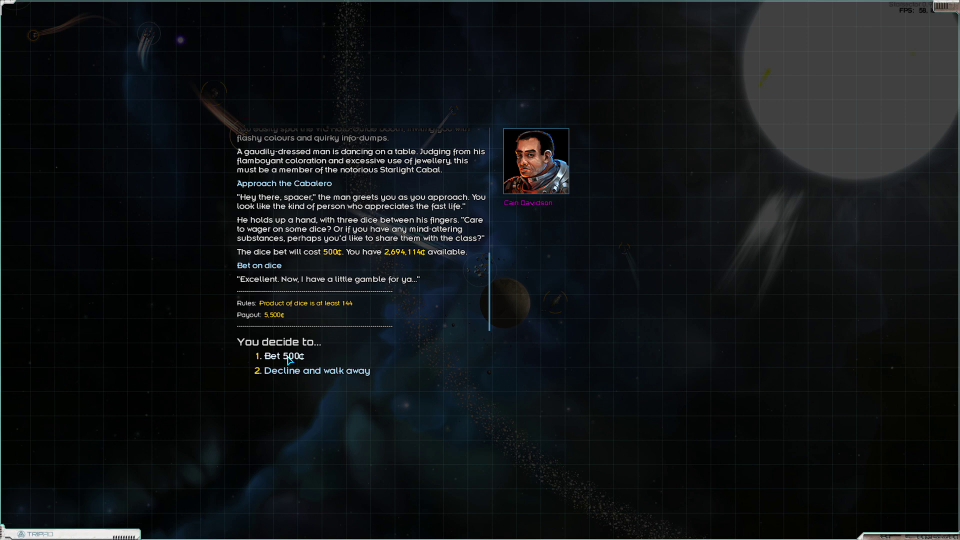
left_click(287, 357)
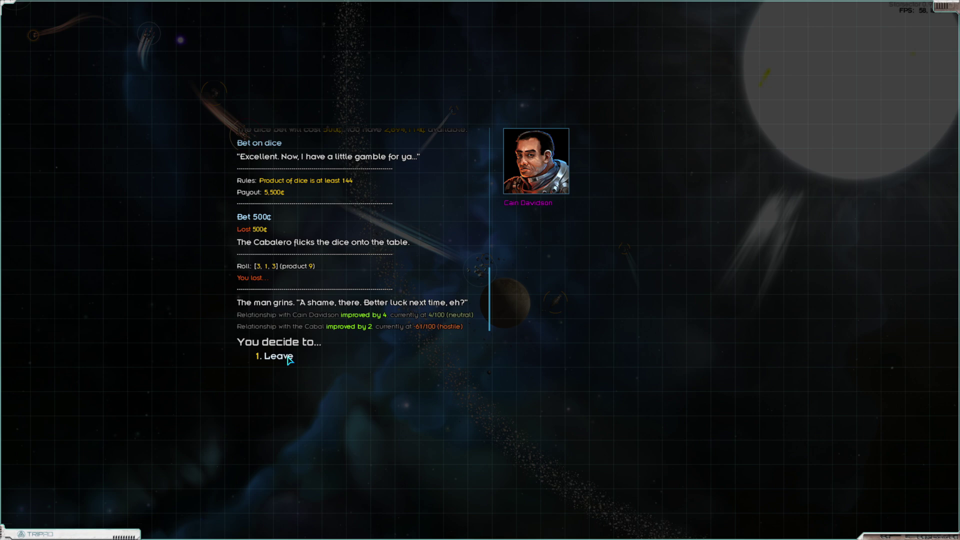
left_click(289, 357)
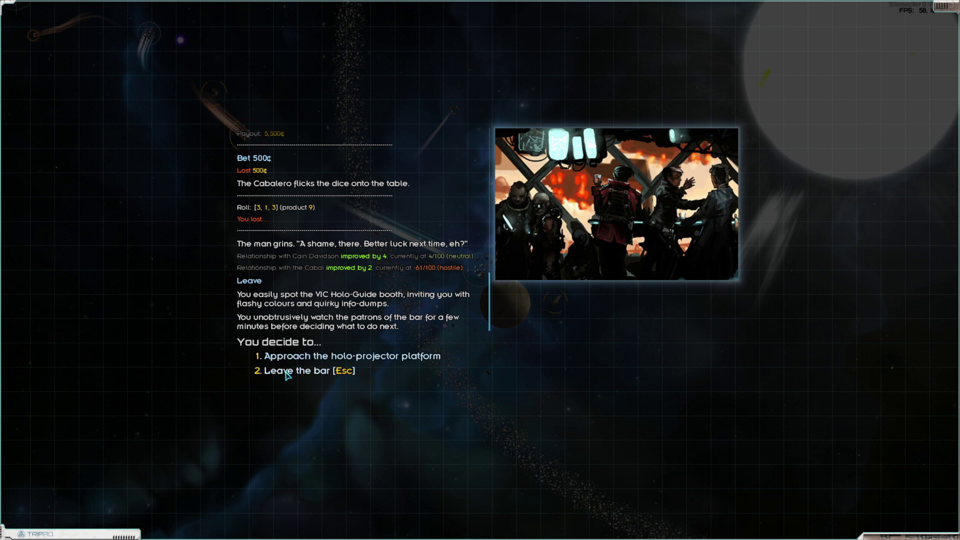
scroll(291, 323, "up", 1)
scroll(289, 315, "up", 5)
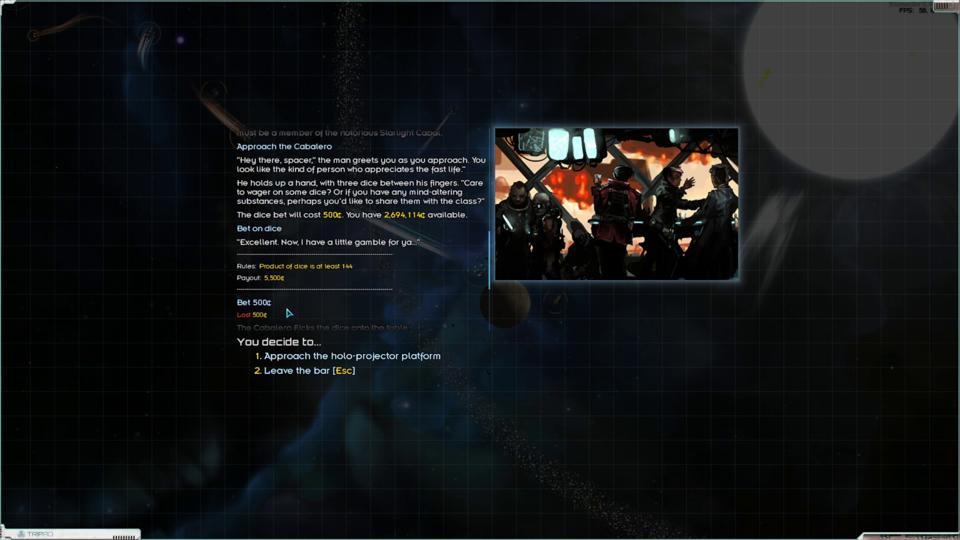
scroll(289, 314, "up", 1)
scroll(293, 315, "down", 3)
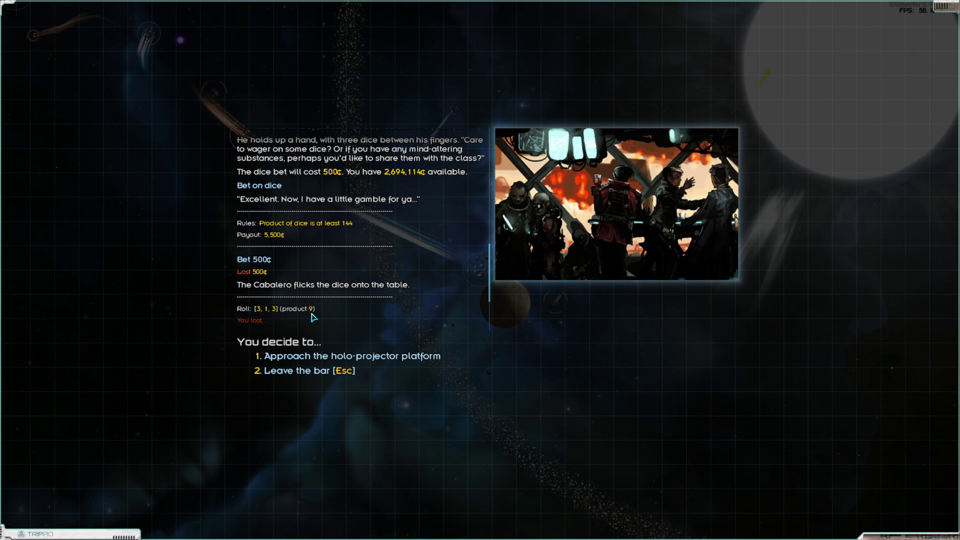
scroll(355, 240, "up", 3)
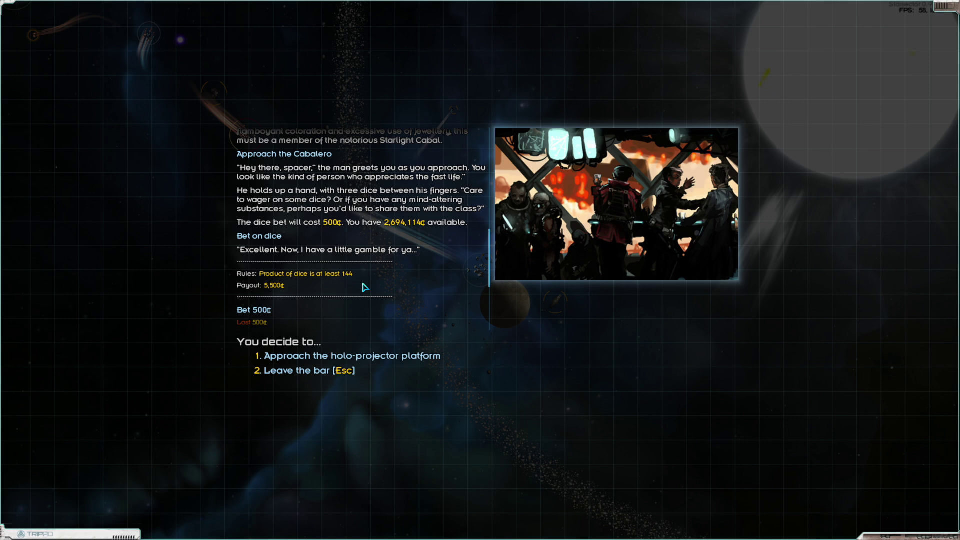
scroll(357, 300, "down", 7)
scroll(349, 315, "down", 2)
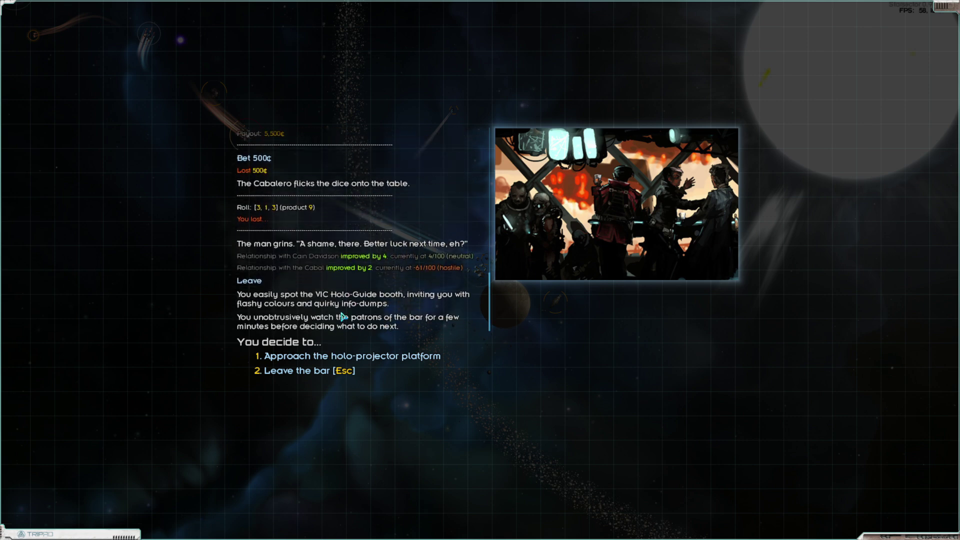
left_click(328, 372)
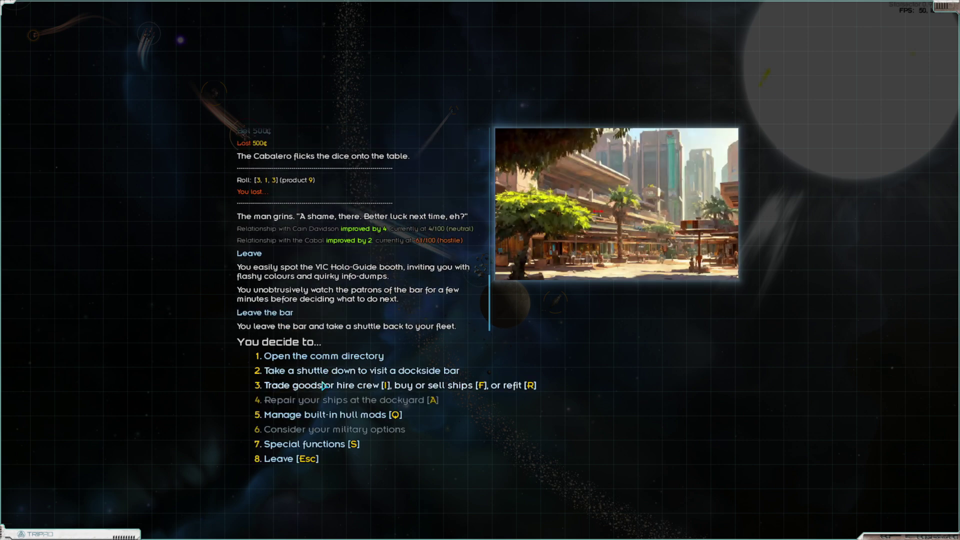
left_click(325, 385)
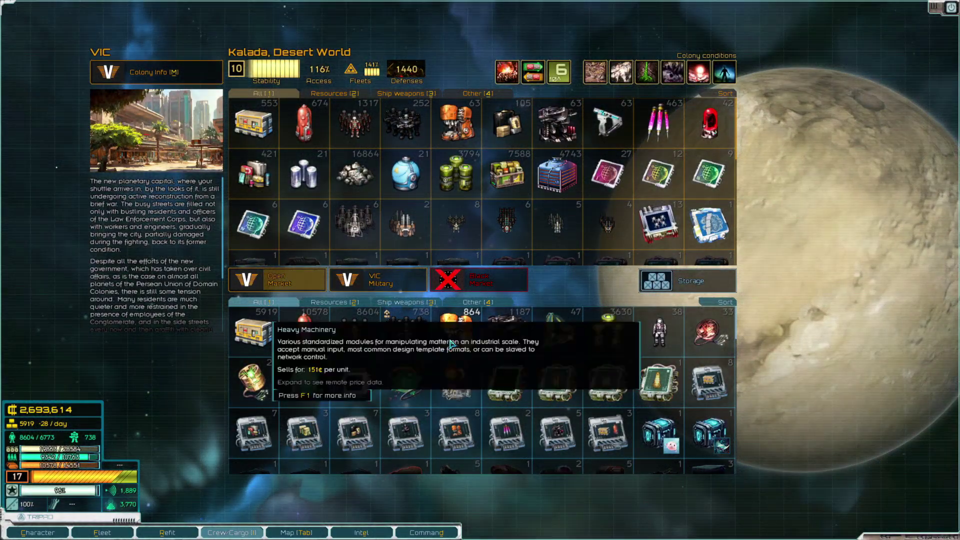
Buy the 21 Transplutonics from Kalada's market.
left_click_drag(454, 341, 458, 328)
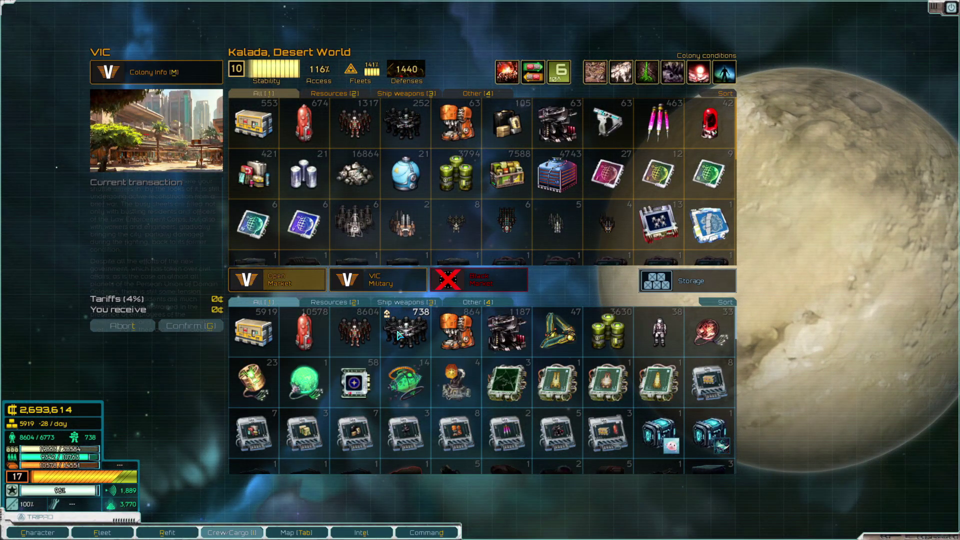
left_click(316, 180)
left_click(285, 331)
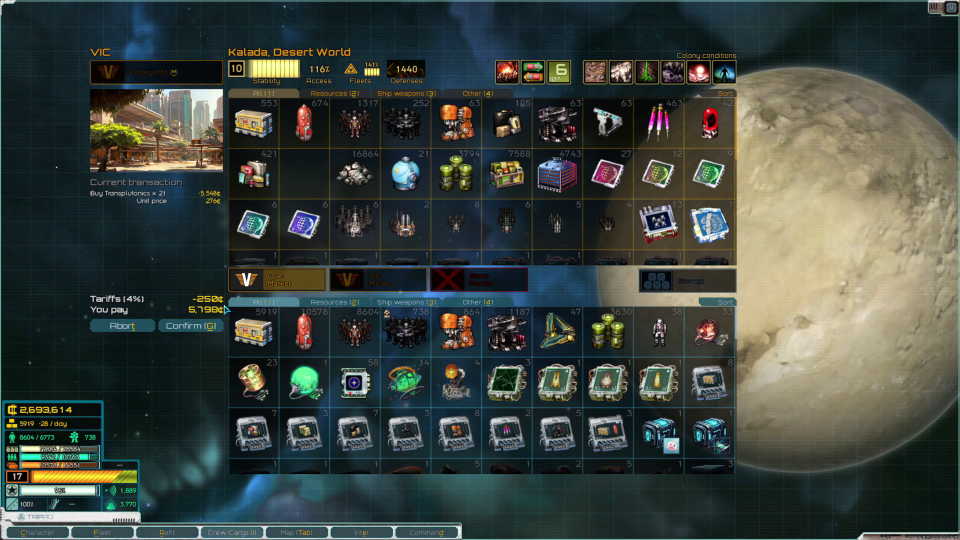
left_click(191, 325)
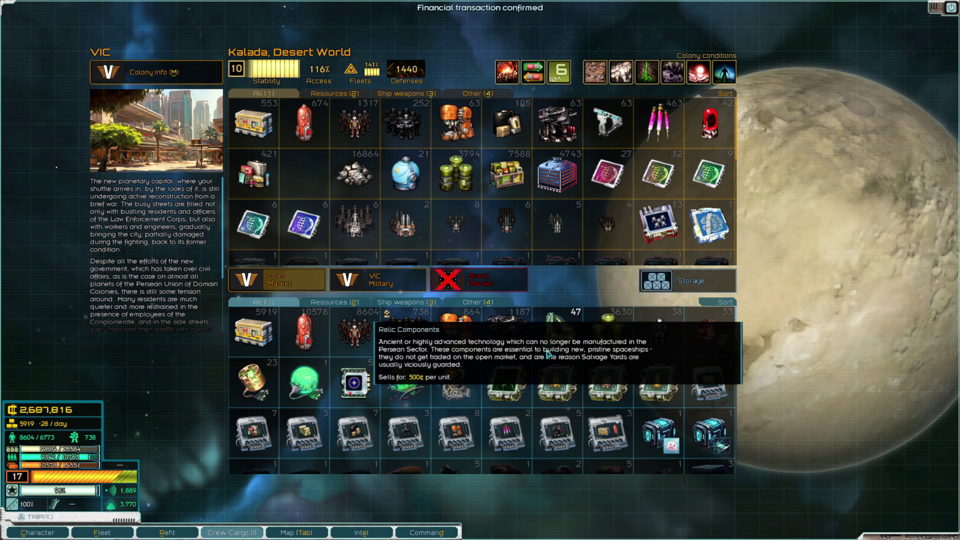
Buy 252 marines and 674 fuel from the colony into fleet cargo.
left_click(408, 125)
left_click(189, 328)
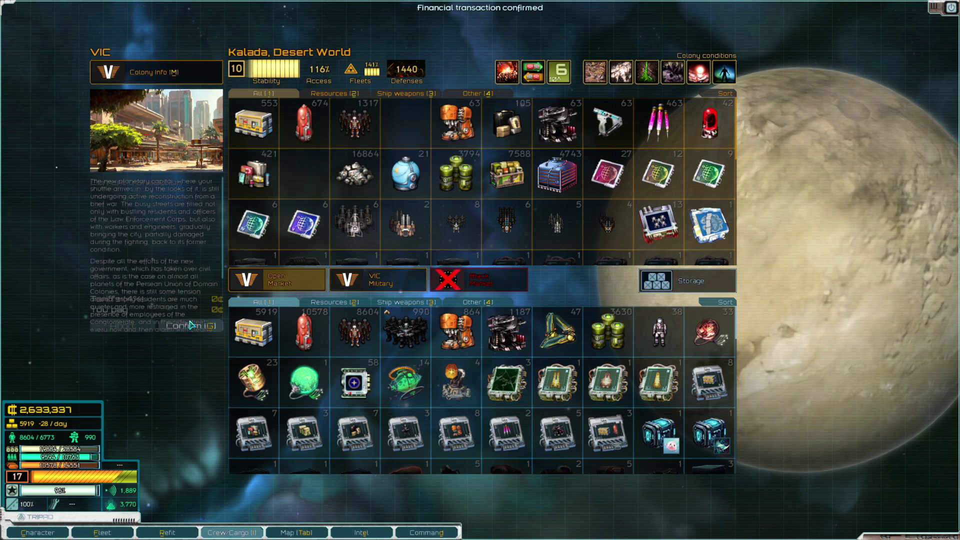
mouse_move(304, 122)
left_click(309, 145)
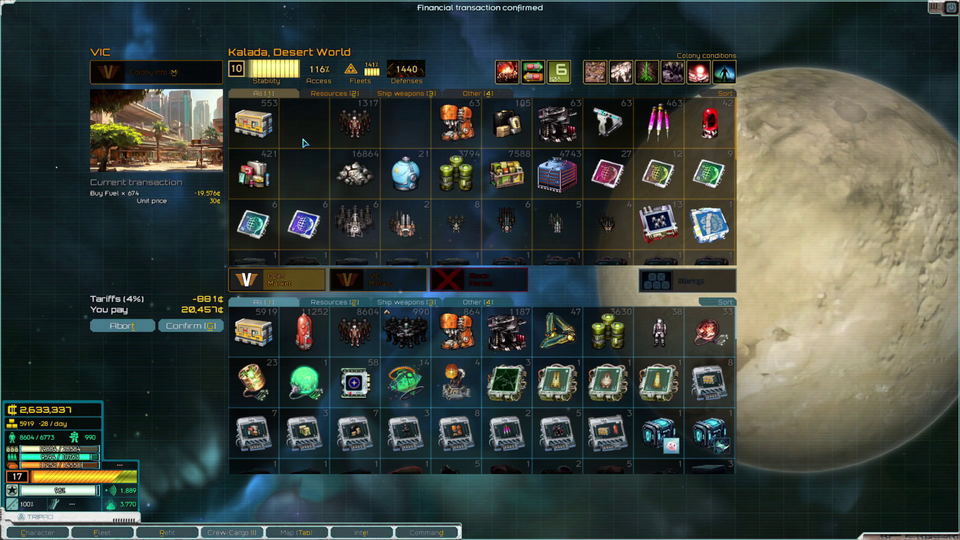
left_click(189, 328)
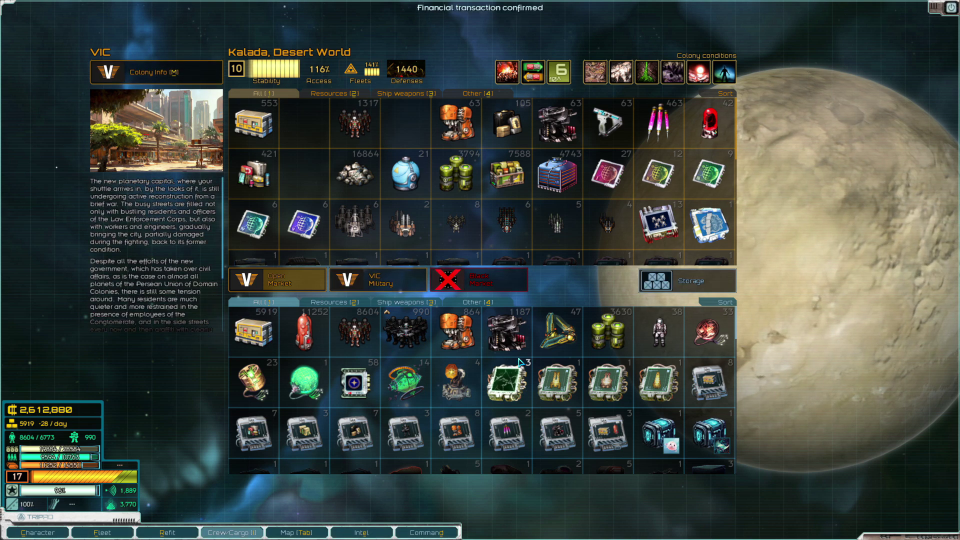
scroll(498, 371, "down", 3)
scroll(499, 371, "down", 1)
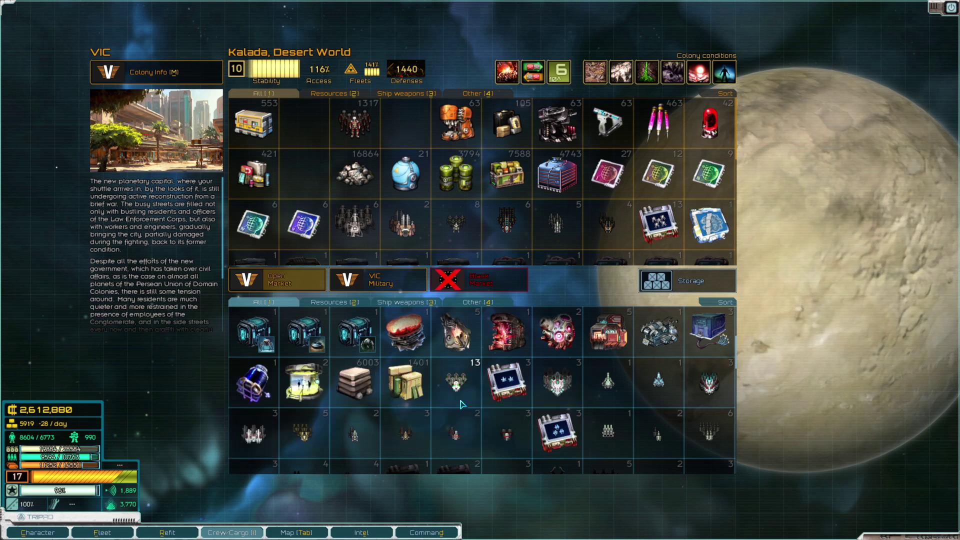
Move 13 Mini Illusion Lasers, three Great Fairy LPCs and other weapon stacks to the market.
left_click(459, 384)
left_click(502, 389)
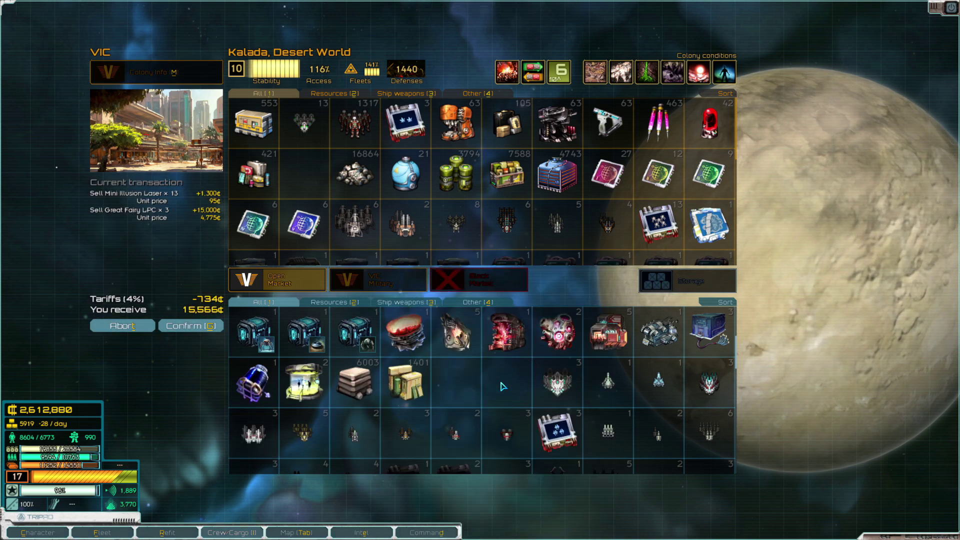
left_click(556, 384)
left_click(658, 384)
left_click(710, 384)
left_click(709, 434)
left_click(608, 434)
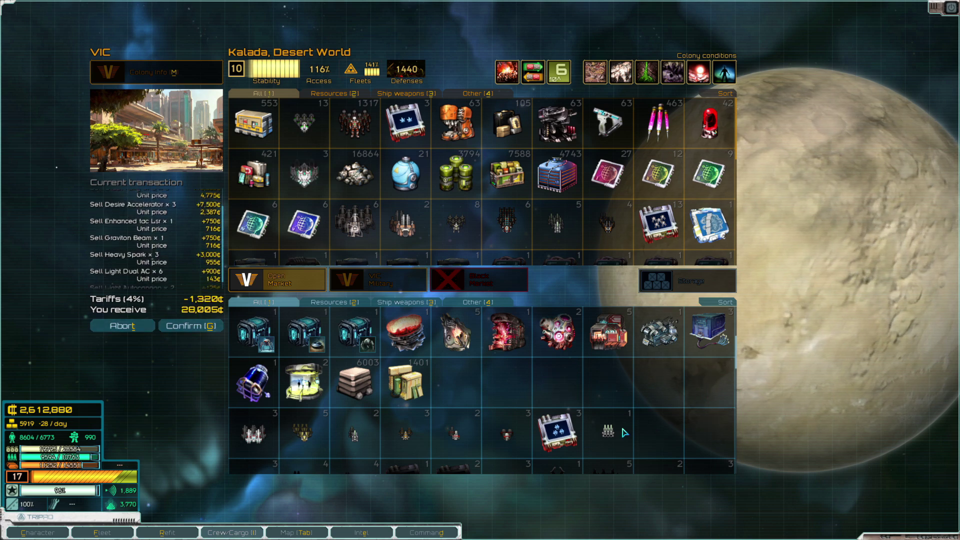
left_click(506, 433)
left_click(456, 433)
left_click(406, 433)
left_click(354, 433)
left_click(304, 433)
scroll(261, 444, "down", 2)
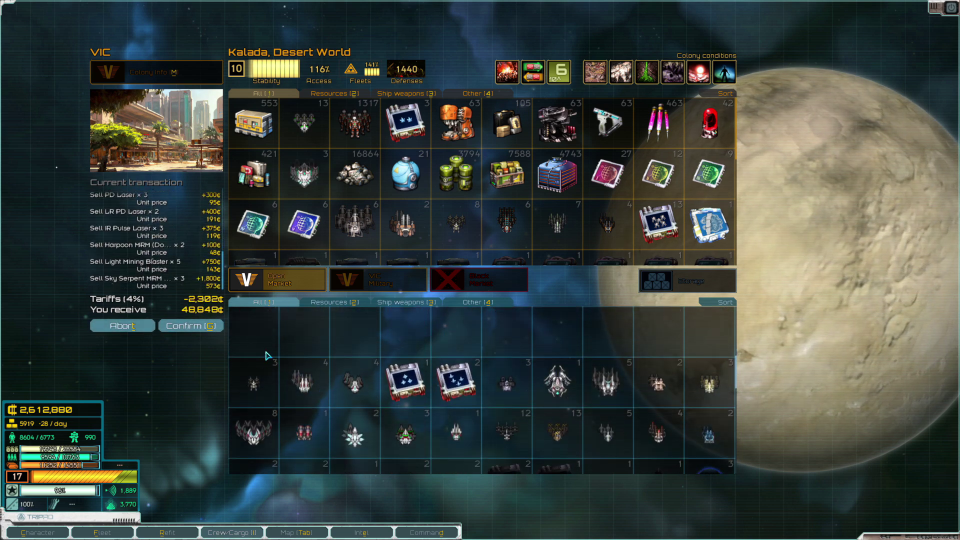
left_click(303, 383)
left_click(354, 383)
left_click(405, 382)
left_click(456, 383)
left_click(506, 383)
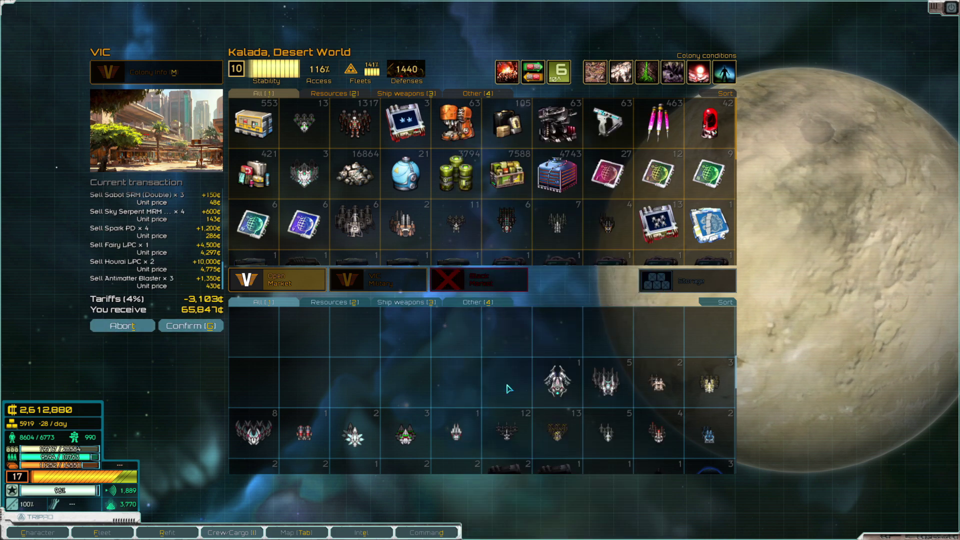
Add more surplus weapon stacks from the second and third cargo rows to the sale.
left_click(558, 382)
left_click(608, 383)
left_click(658, 382)
left_click(709, 383)
scroll(615, 345, "down", 1)
left_click(253, 382)
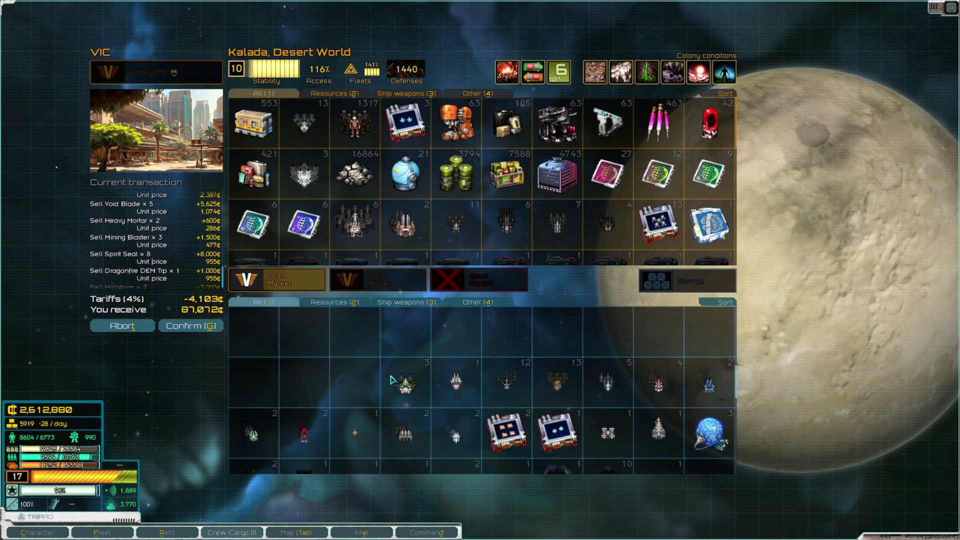
left_click(405, 383)
left_click(456, 382)
left_click(506, 383)
left_click(557, 383)
left_click(607, 383)
left_click(709, 382)
left_click(303, 433)
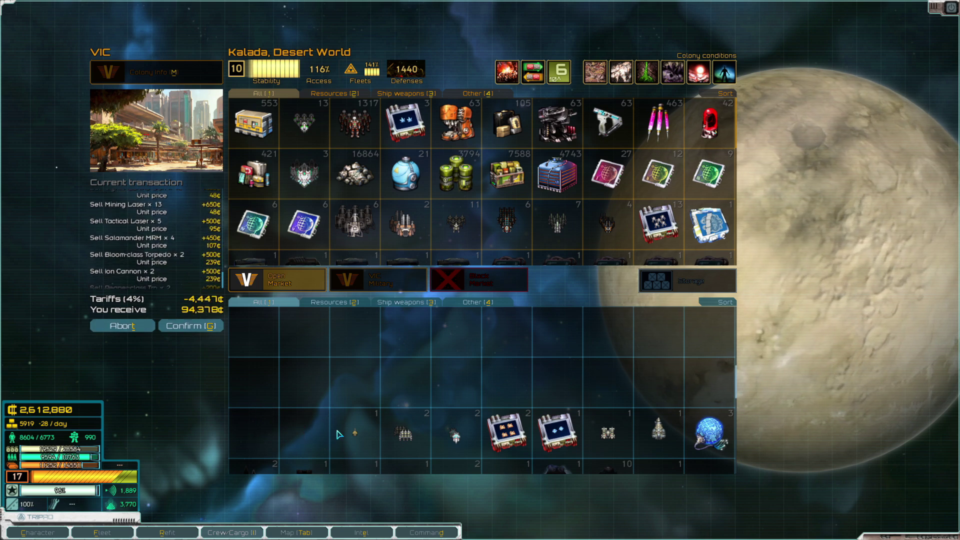
left_click(405, 434)
left_click(506, 433)
left_click(558, 434)
left_click(658, 433)
scroll(570, 375, "down", 1)
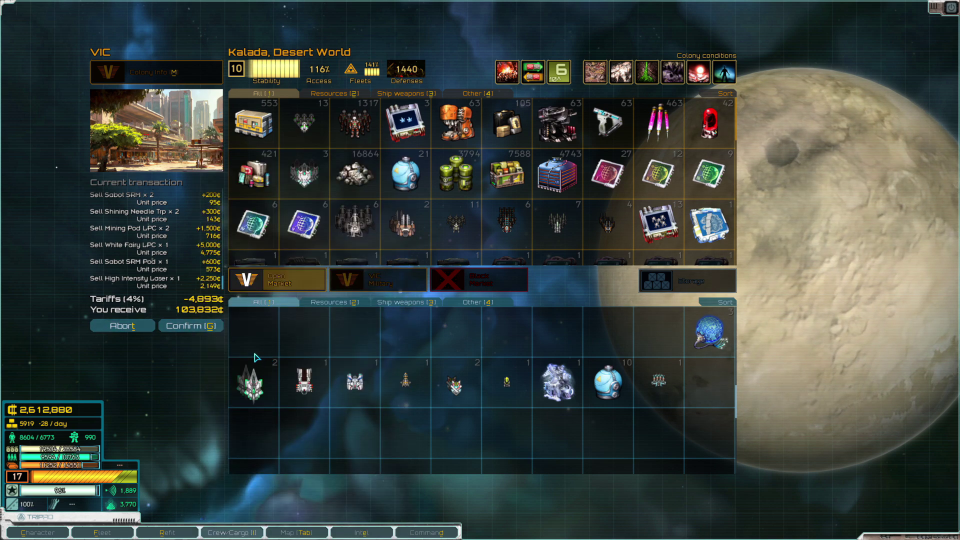
Sell the remaining weapons, the Atropos item, ten Volatiles and Gazer SRM Pod for 118,694 credits.
left_click(253, 385, "shift")
left_click(305, 385, "shift")
left_click(353, 385, "shift")
left_click(405, 385, "shift")
left_click(454, 387, "shift")
left_click(506, 383, "shift")
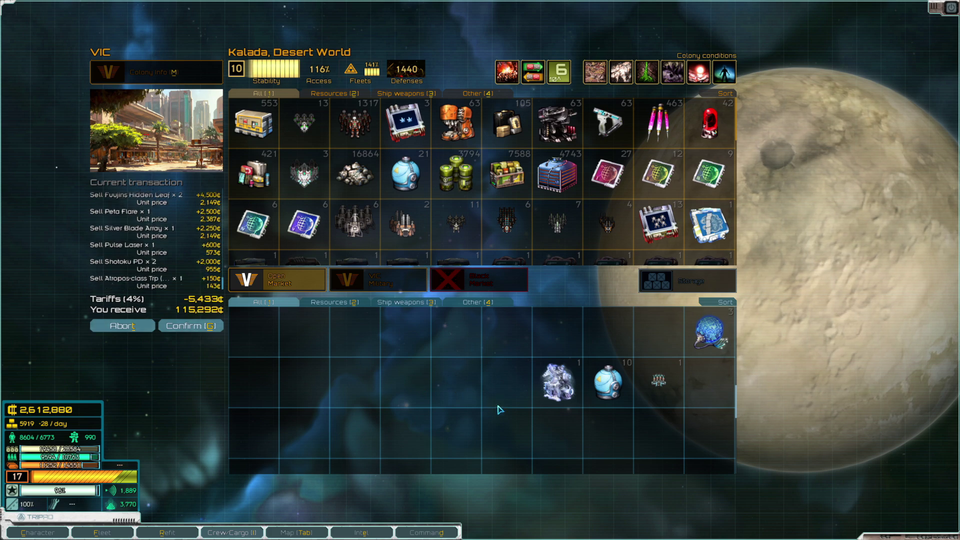
left_click(608, 383, "shift")
left_click(659, 381, "shift")
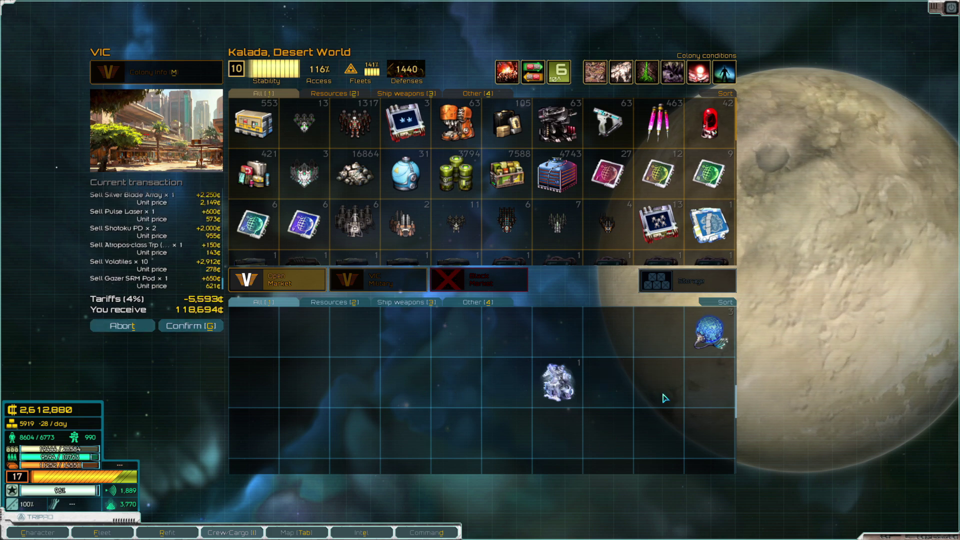
left_click(192, 327)
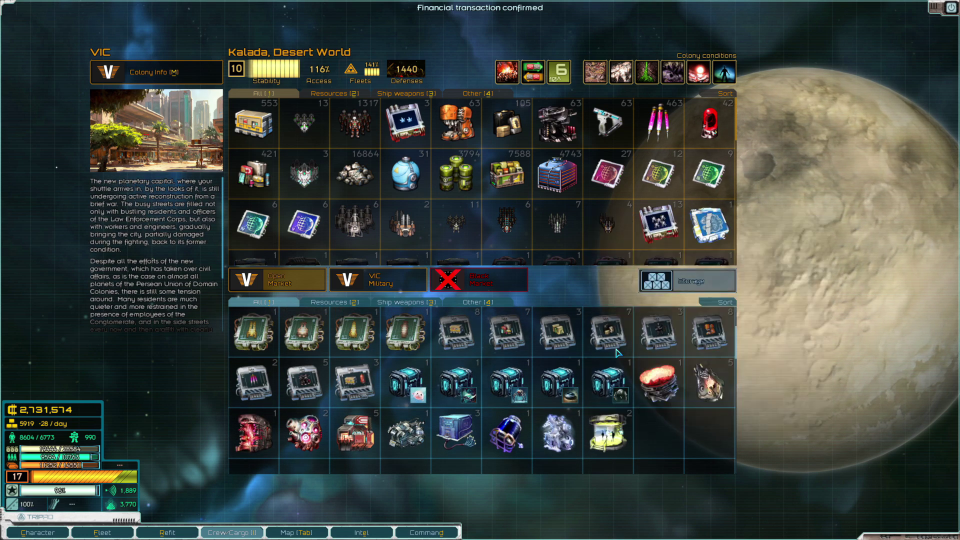
mouse_move(557, 383)
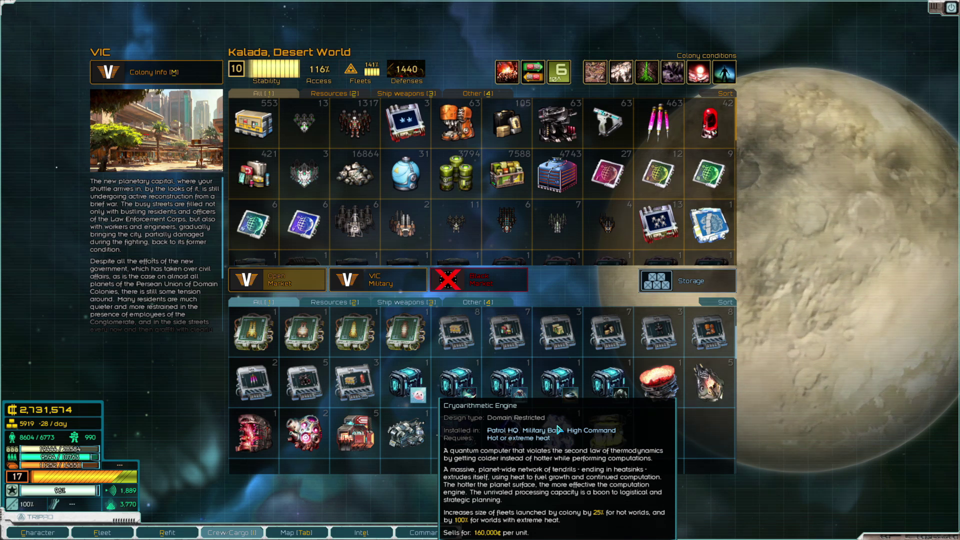
key("f")
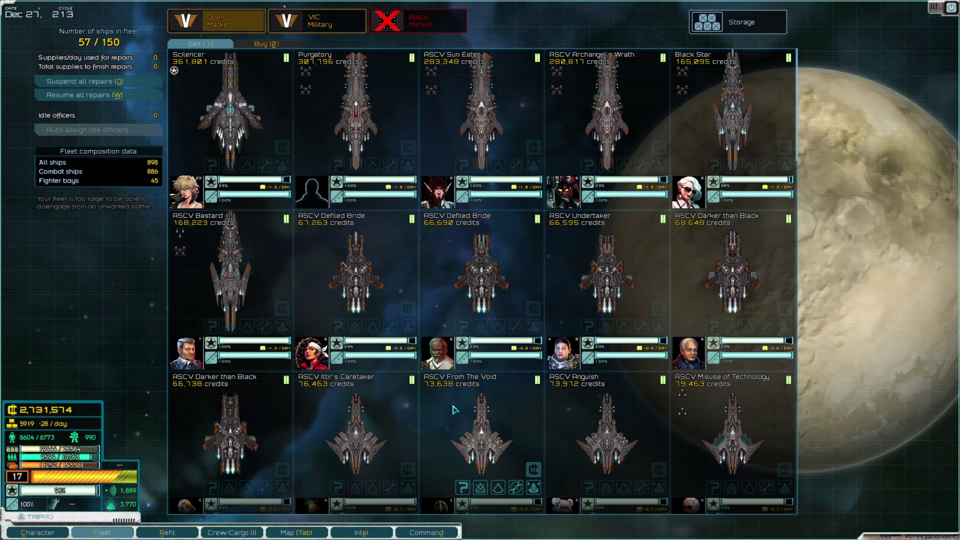
scroll(450, 405, "down", 2)
scroll(436, 397, "down", 2)
scroll(424, 389, "down", 1)
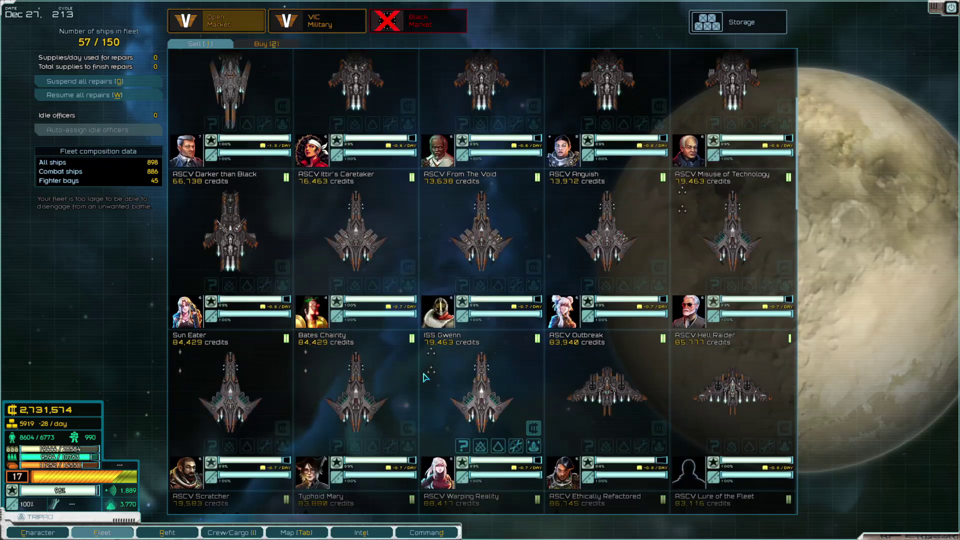
scroll(401, 381, "down", 2)
scroll(406, 382, "down", 2)
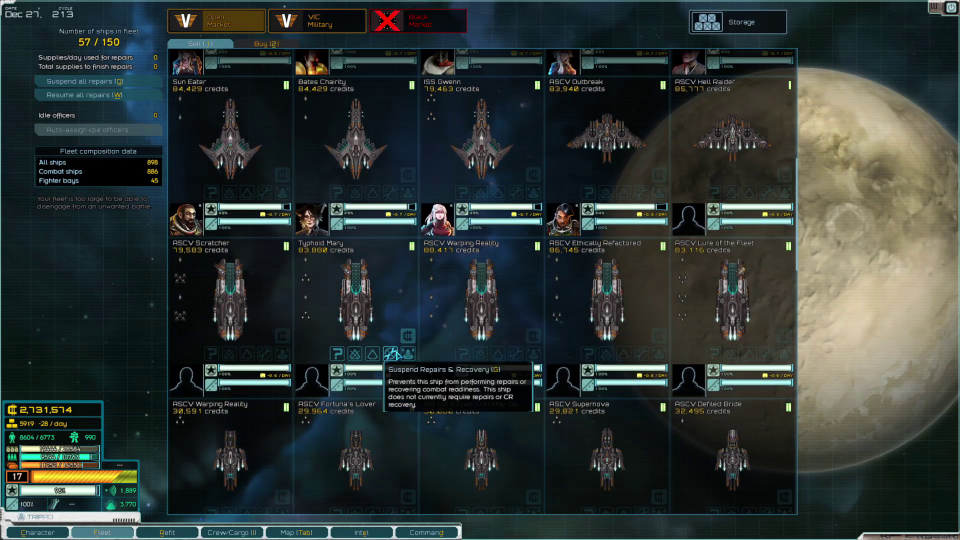
scroll(409, 381, "down", 2)
scroll(416, 382, "down", 2)
scroll(416, 381, "down", 2)
scroll(414, 386, "down", 1)
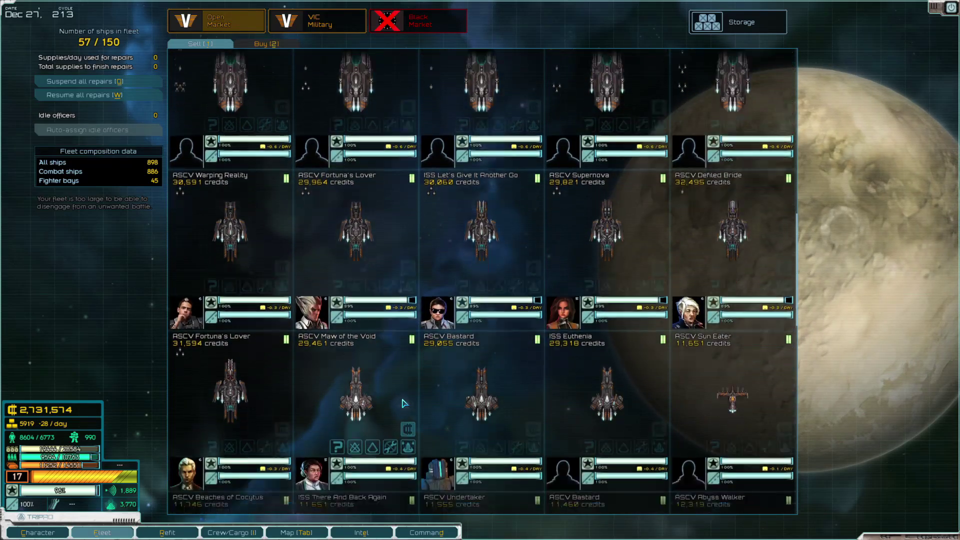
scroll(413, 393, "down", 2)
scroll(410, 403, "down", 2)
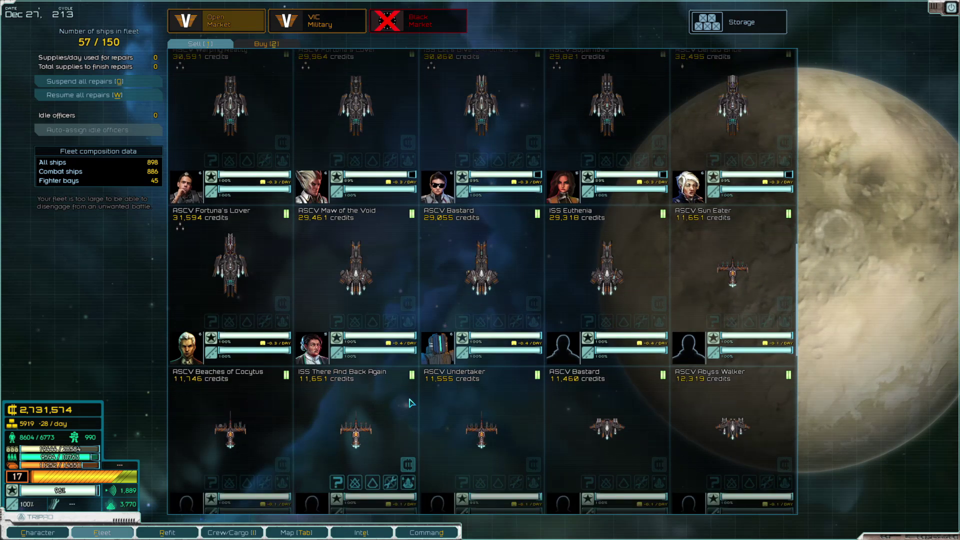
scroll(410, 403, "up", 1)
scroll(418, 403, "up", 2)
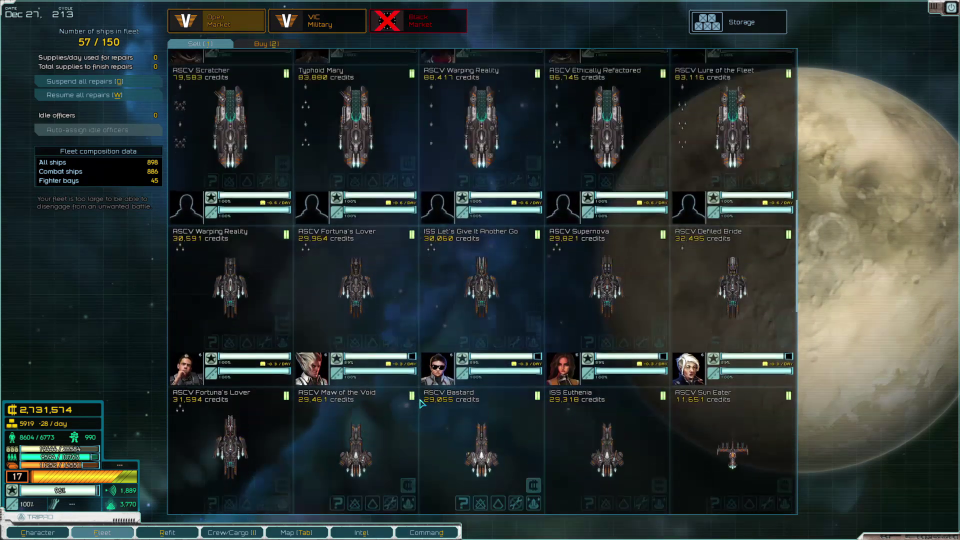
scroll(420, 403, "up", 1)
Browse the ASCV Supernova's captain options without changes, then exit the fleet screen.
left_click(640, 363)
scroll(564, 349, "down", 1)
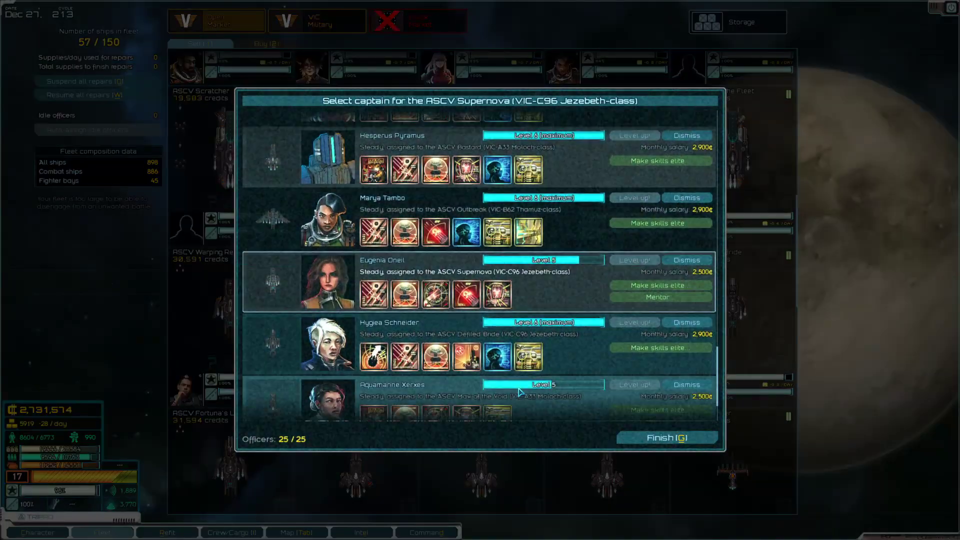
scroll(563, 348, "down", 1)
scroll(577, 285, "up", 1)
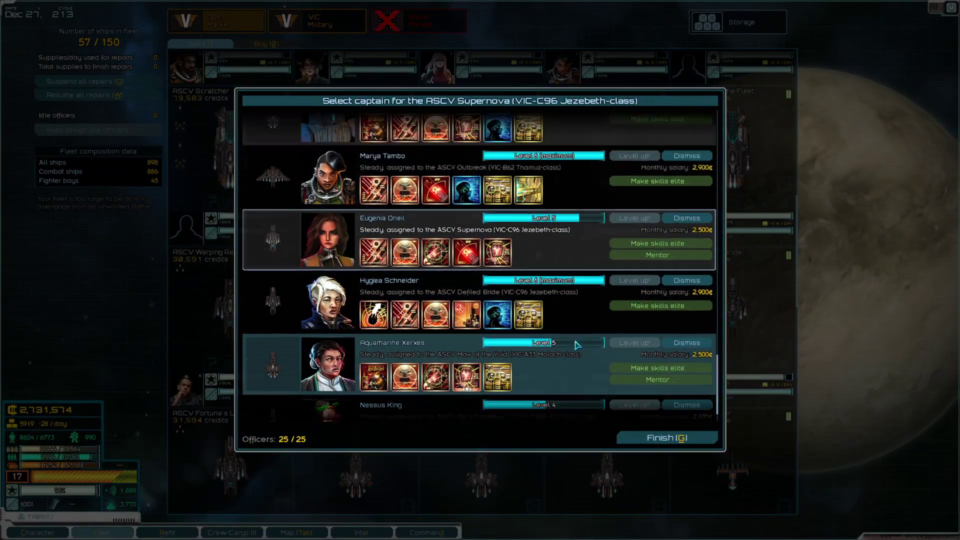
scroll(579, 330, "up", 3)
left_click(578, 346)
key("Escape")
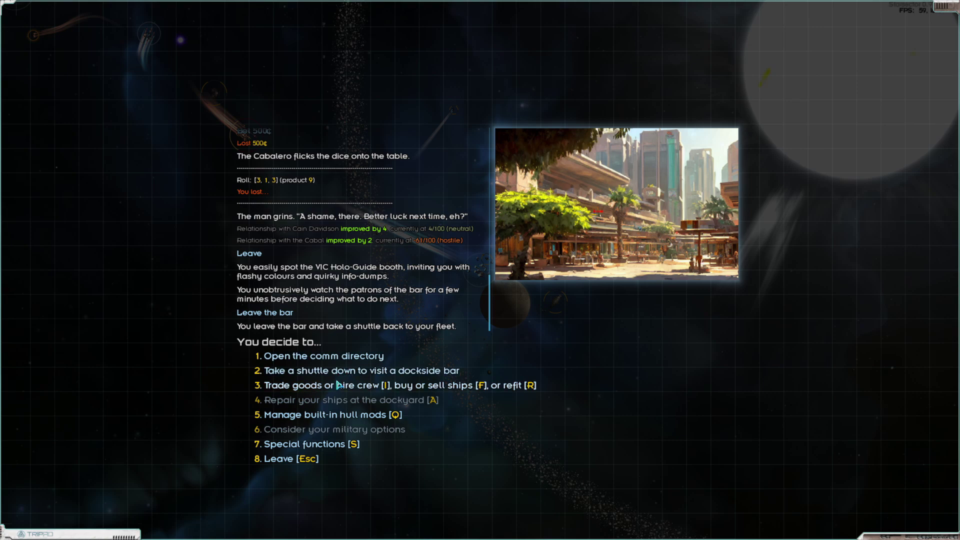
Contact Kalada's planetary manager and review the more challenging bounty target.
left_click(330, 356)
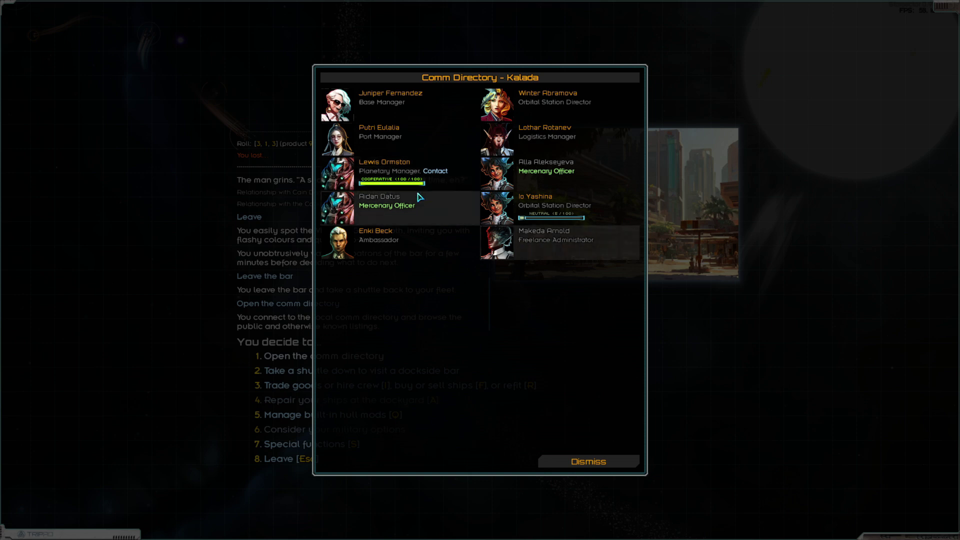
left_click(397, 169)
left_click(361, 357)
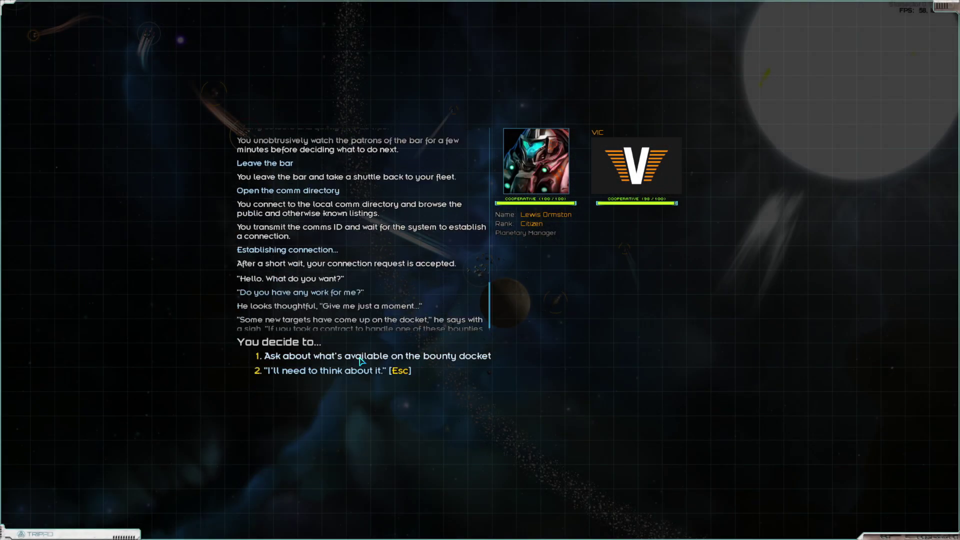
key("1")
left_click(348, 388)
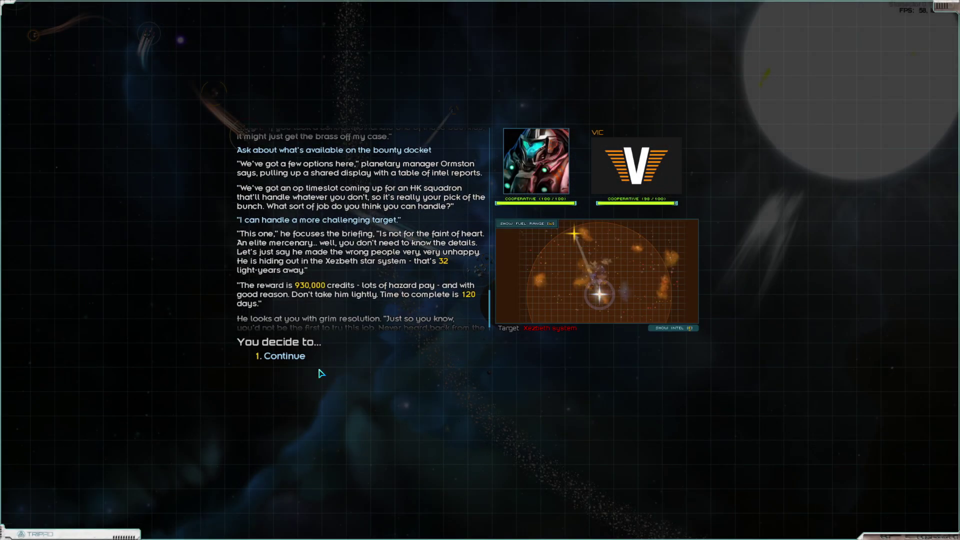
left_click(293, 359)
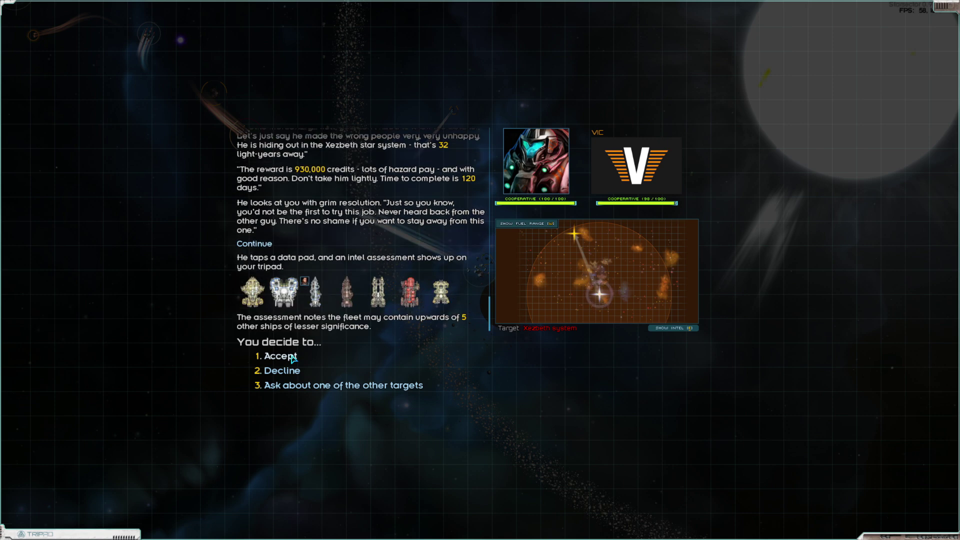
Compare the Beta Golgotha and Delta Frey targets, then settle for whatever's available.
left_click(294, 385)
left_click(312, 375)
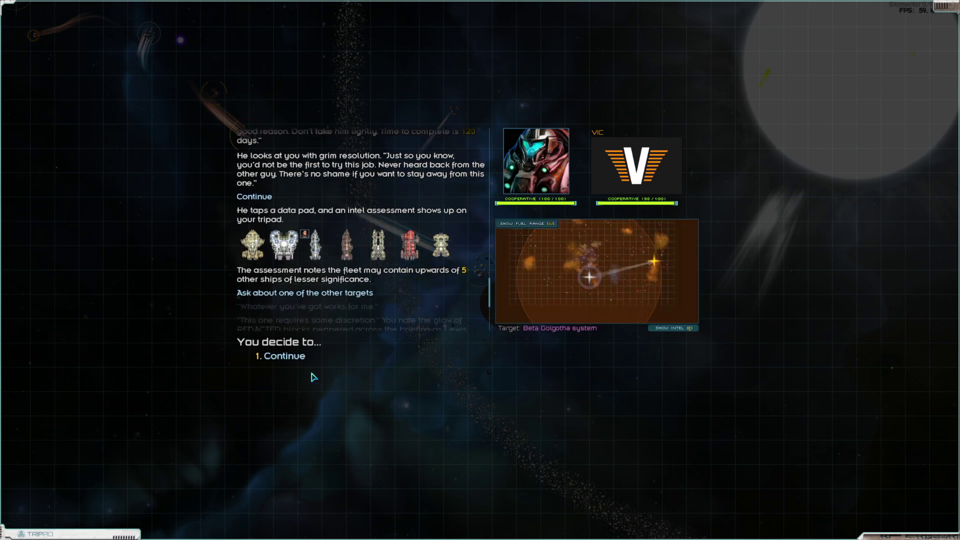
left_click(301, 360)
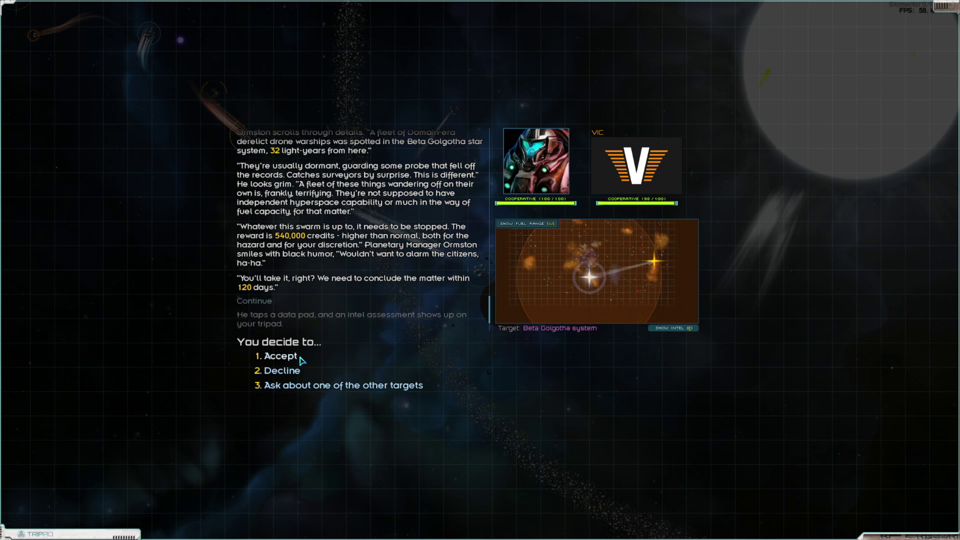
left_click(315, 386)
left_click(330, 357)
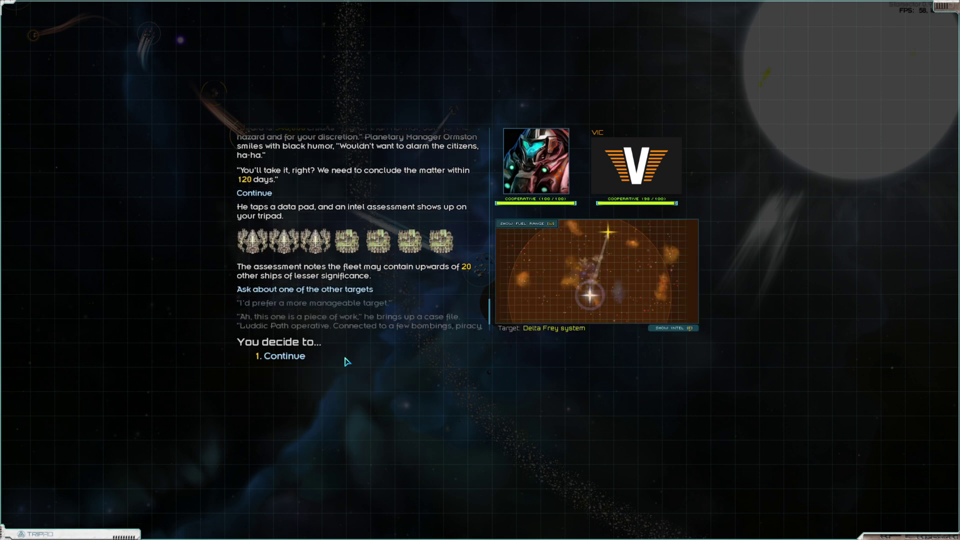
left_click(298, 358)
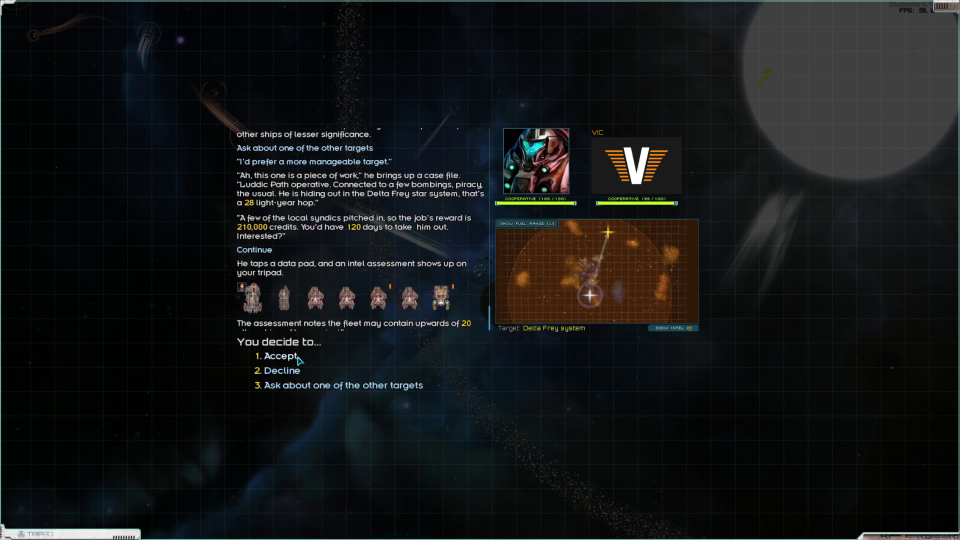
left_click(321, 387)
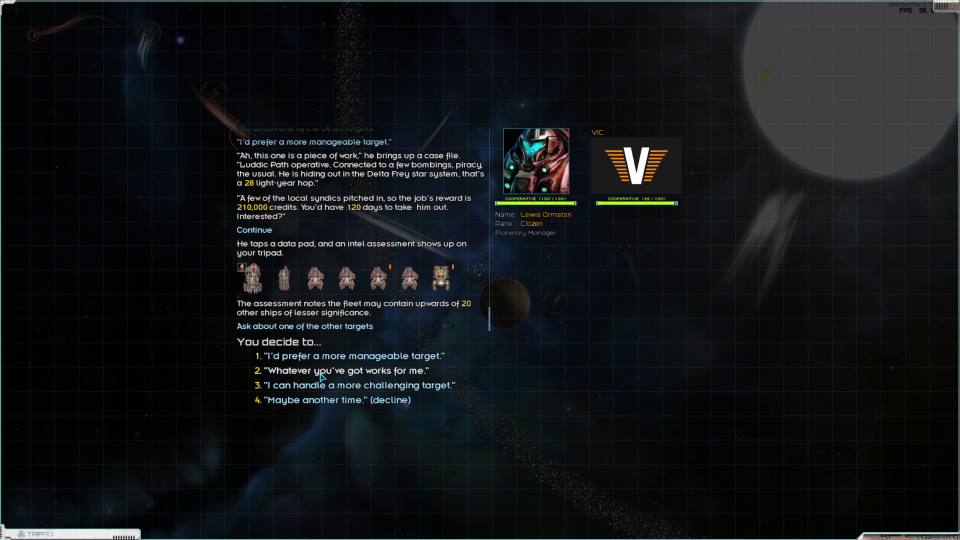
left_click(321, 371)
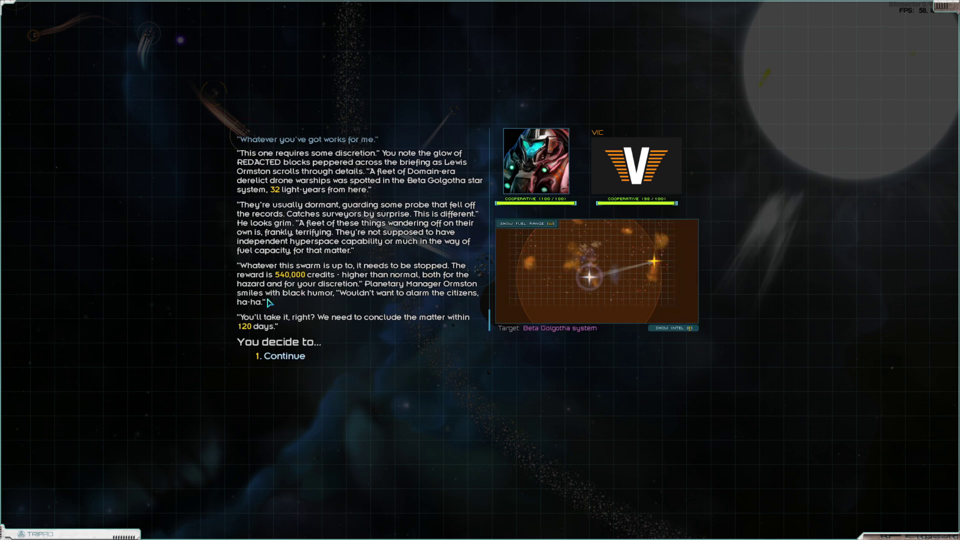
Accept Lewis Ormston's derelict fleet bounty and view the Kalada governorship offer (2,290,673 credits).
left_click(285, 356)
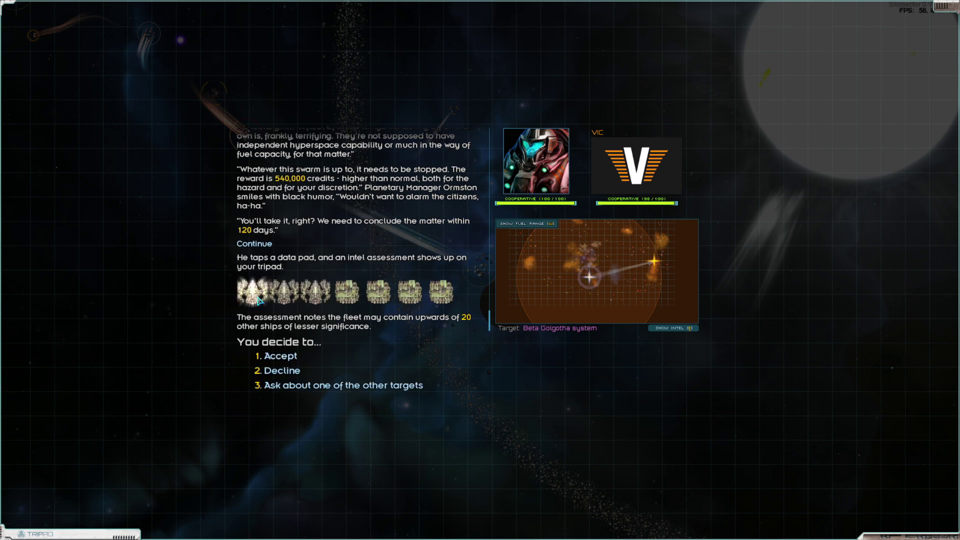
left_click(295, 355)
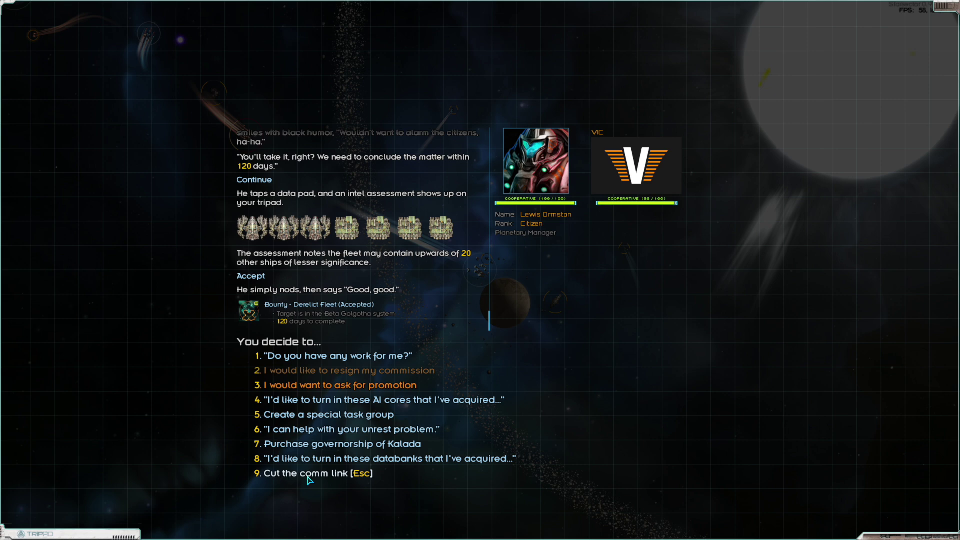
left_click(315, 444)
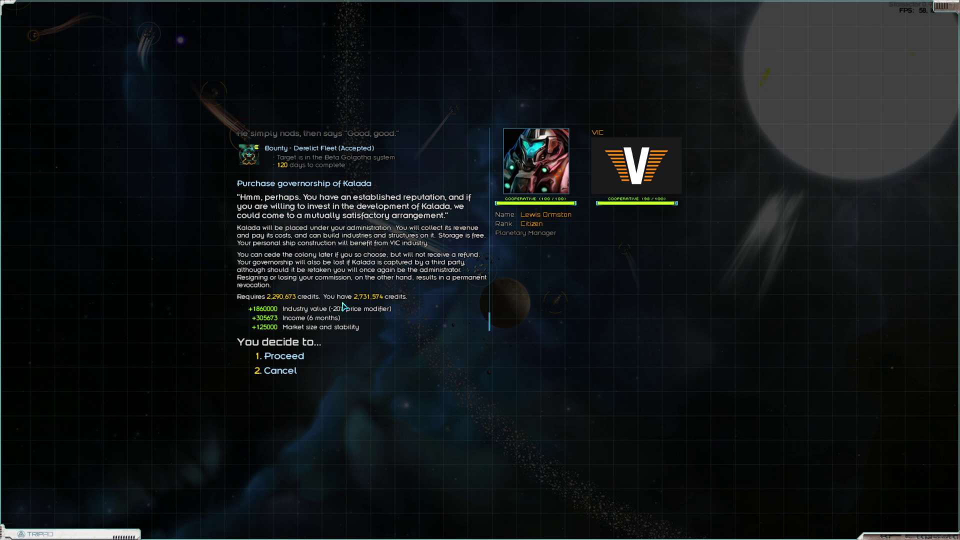
Decline Kalada's governorship offer, end the manager call and leave Kalada.
left_click(279, 378)
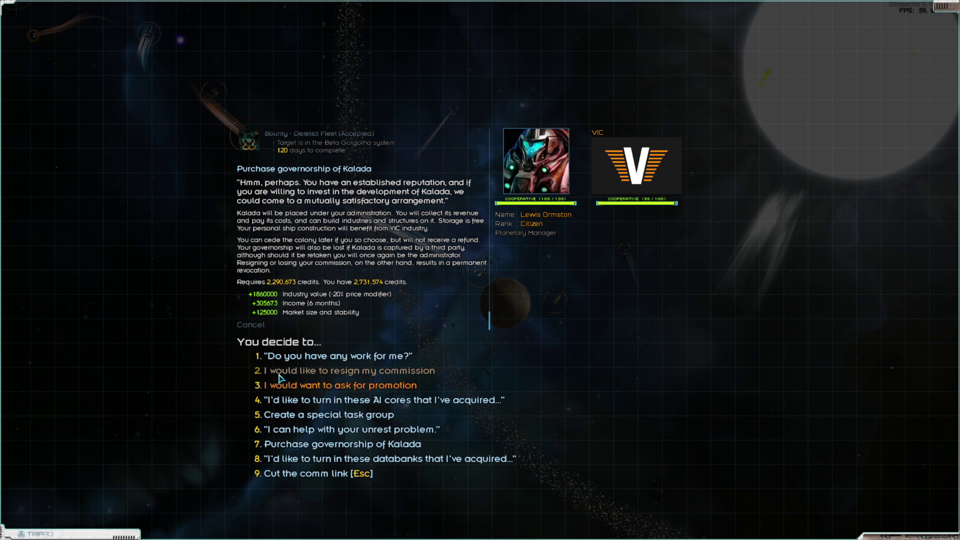
key("Escape")
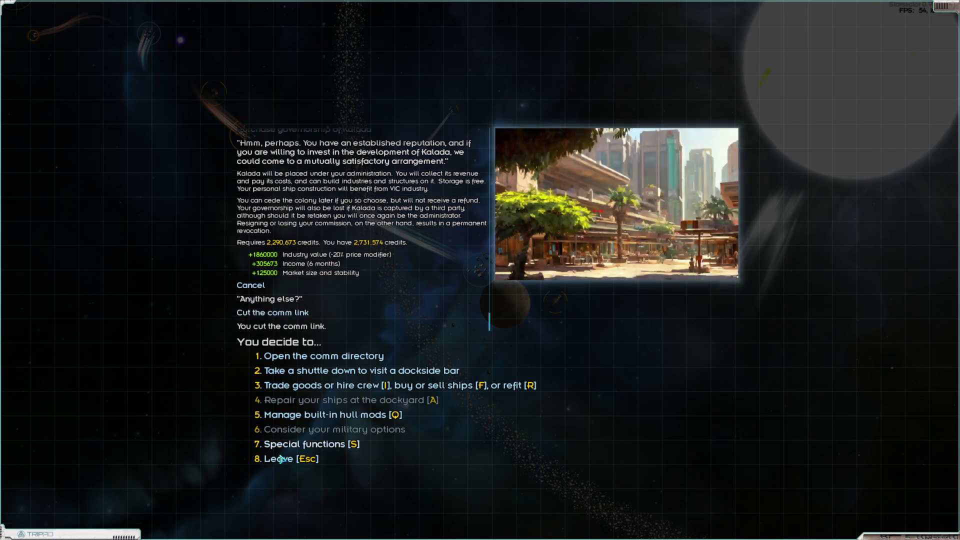
left_click(279, 459)
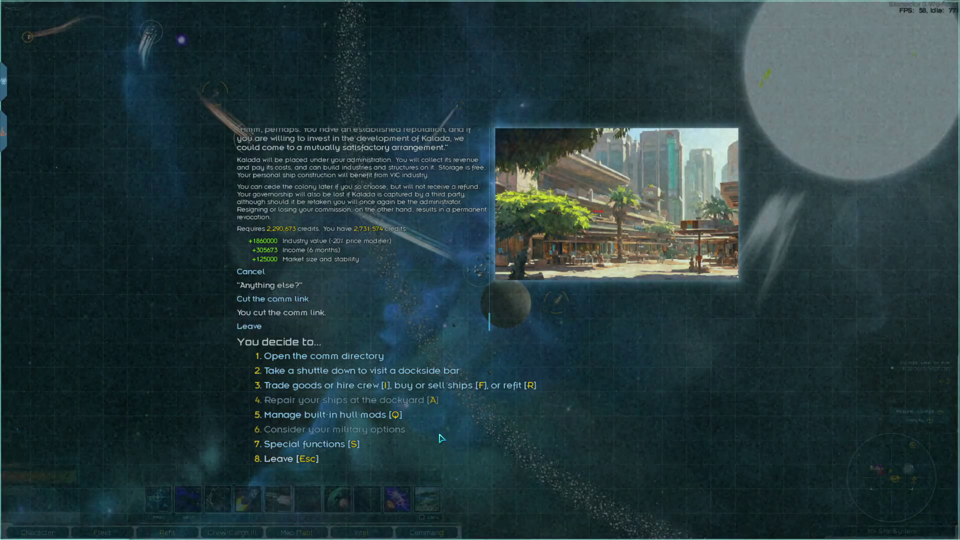
Lay in a course for the Ittir Gate on the system map, then pause.
key("Tab")
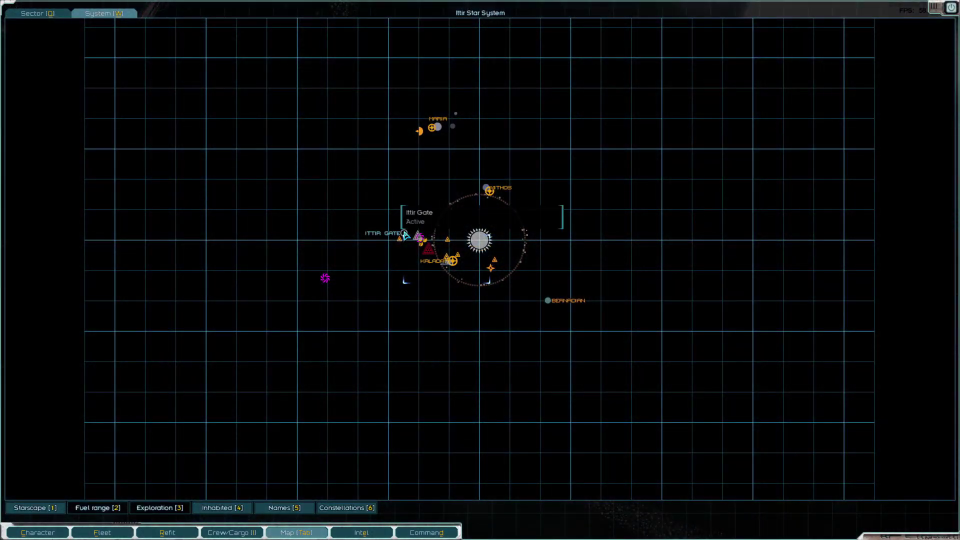
left_click(403, 235)
key("Tab")
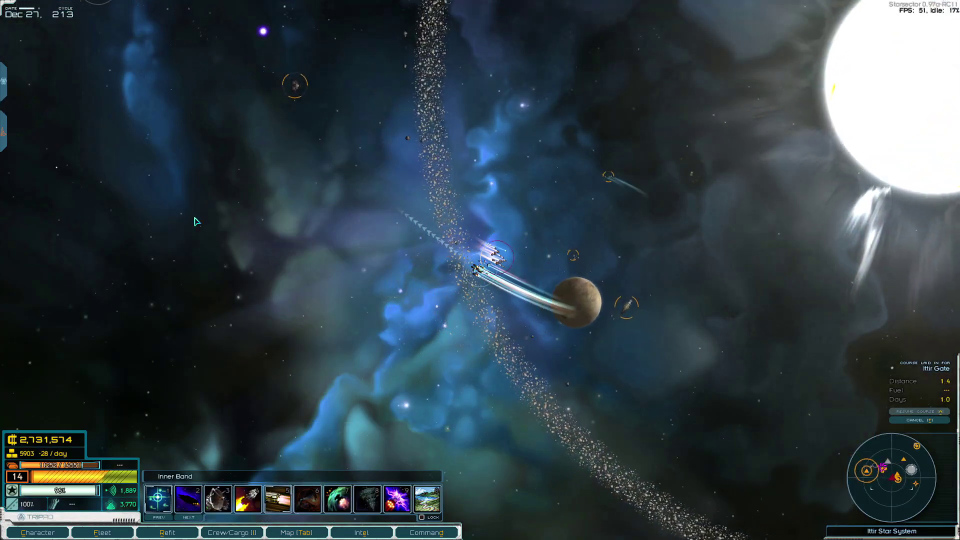
key("space")
Browse the research tech tree around Advanced Cryptography and the Perihelion Project, then resume travel to the gate.
left_click(92, 89)
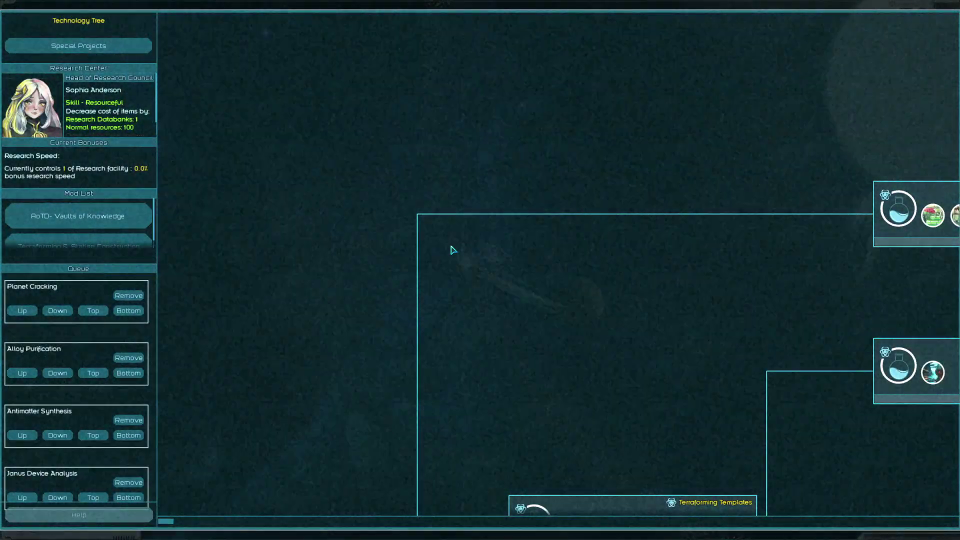
scroll(664, 334, "down", 3)
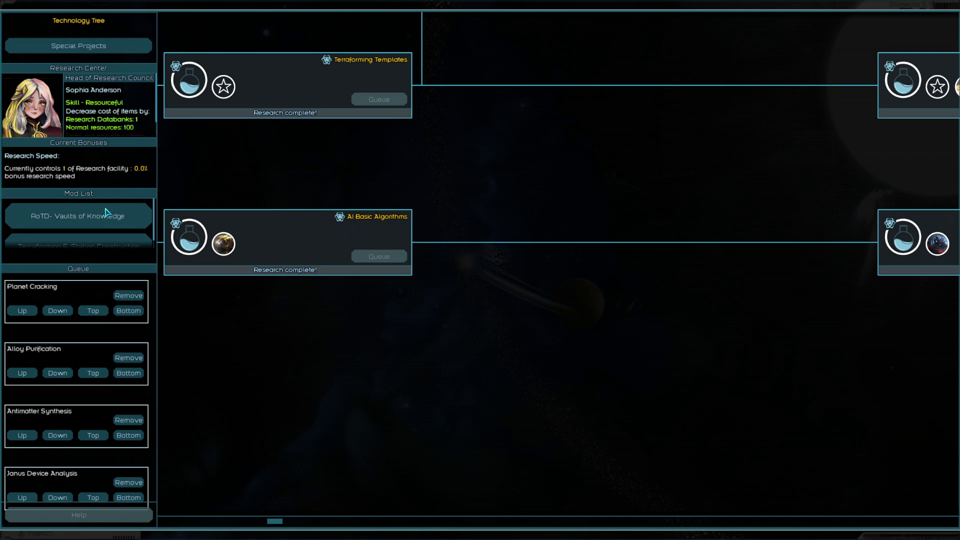
key("Left")
key("Right")
key("Up")
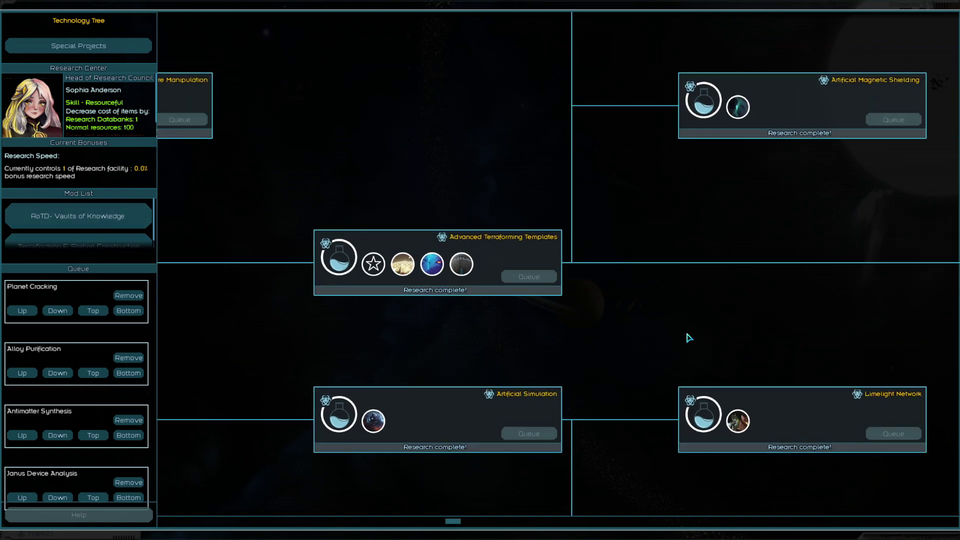
key("Right")
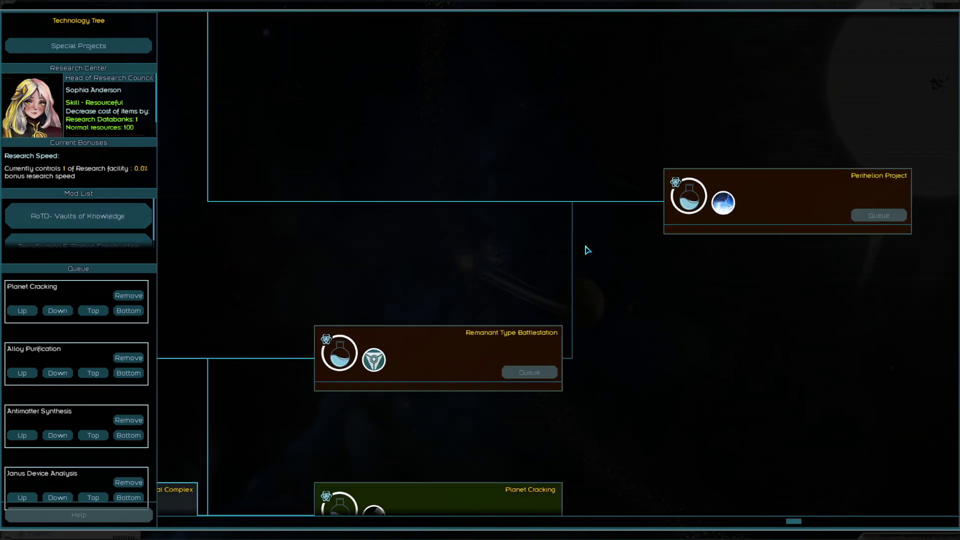
key("Down")
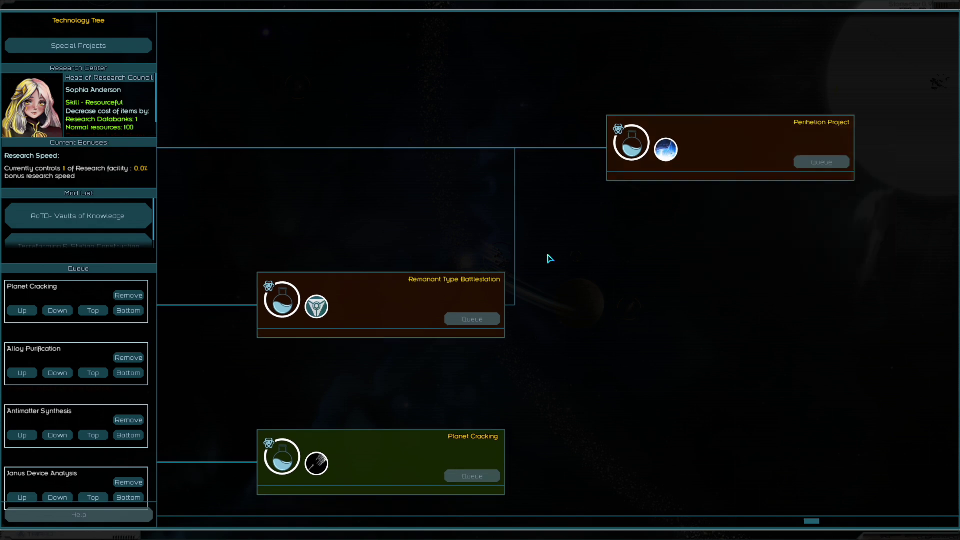
key("Left")
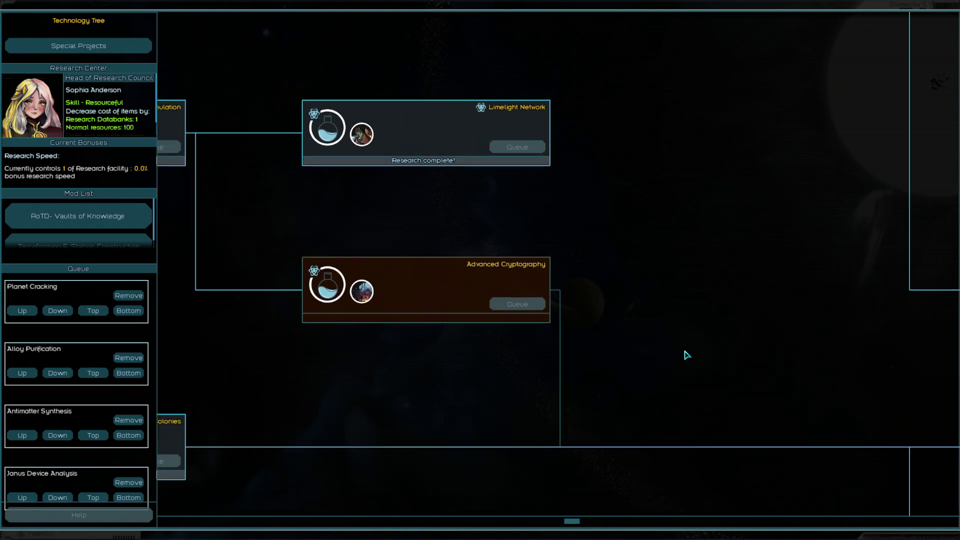
mouse_move(409, 297)
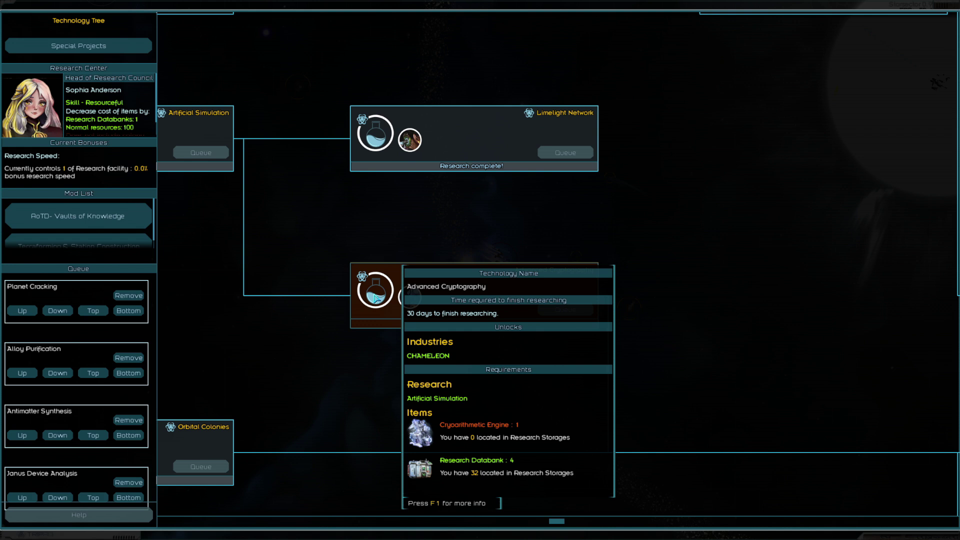
key("Escape")
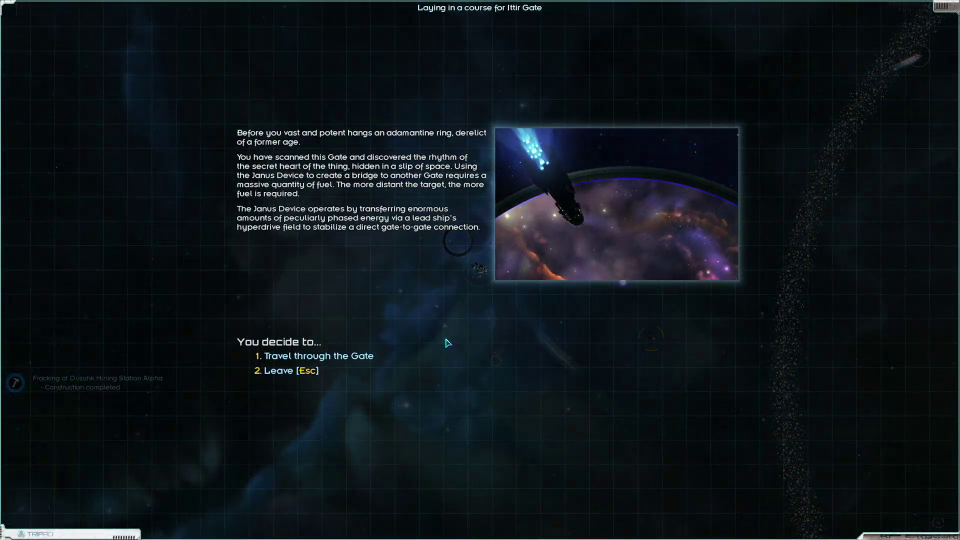
Transit through Ittir Gate to the Jigoku gate and view the Jigoku system map.
key("1")
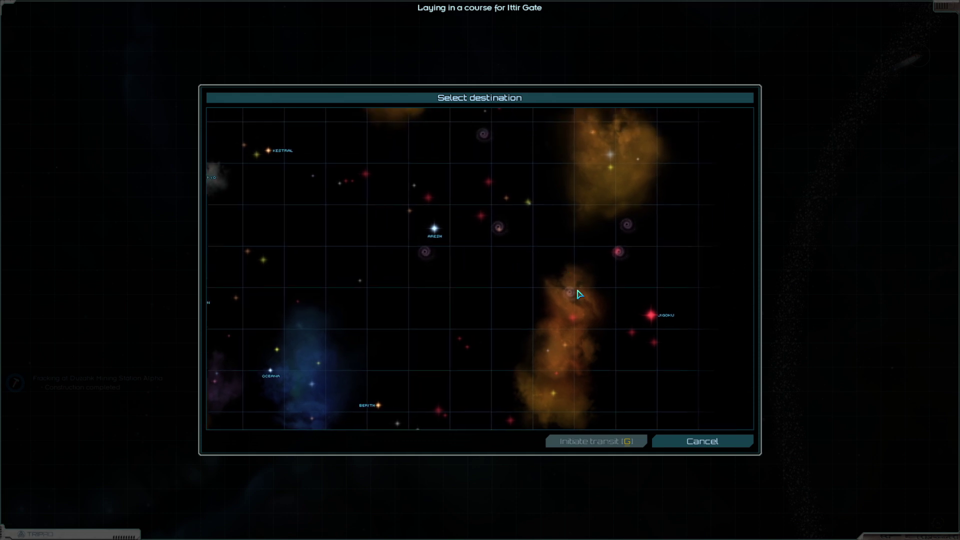
left_click(649, 315)
left_click(618, 442)
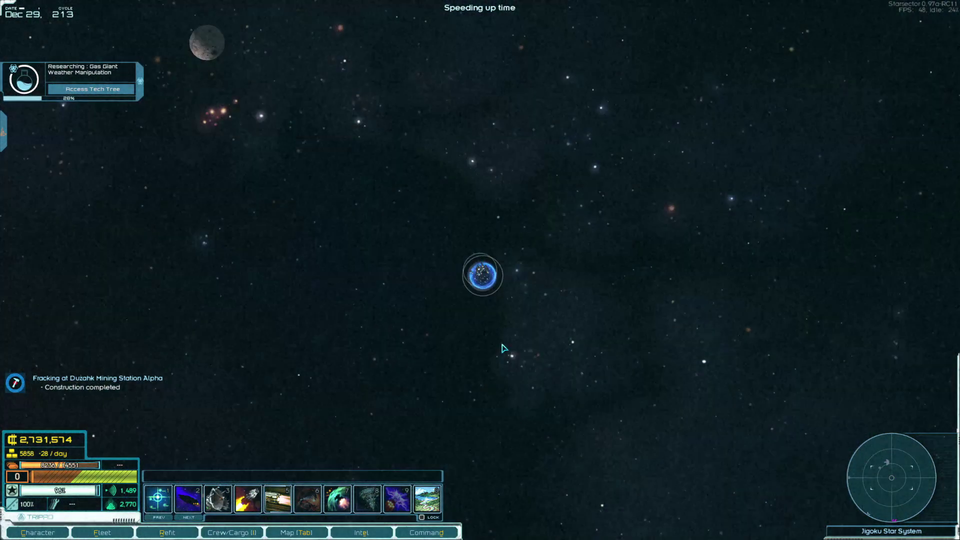
key("Tab")
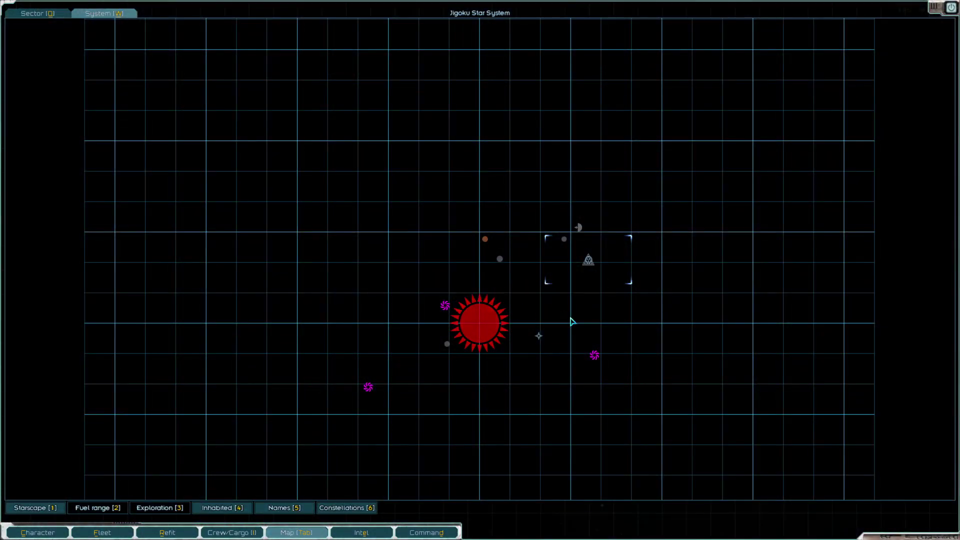
Plot a course to Beta Golgotha from the Intel fleet log star map.
key("e")
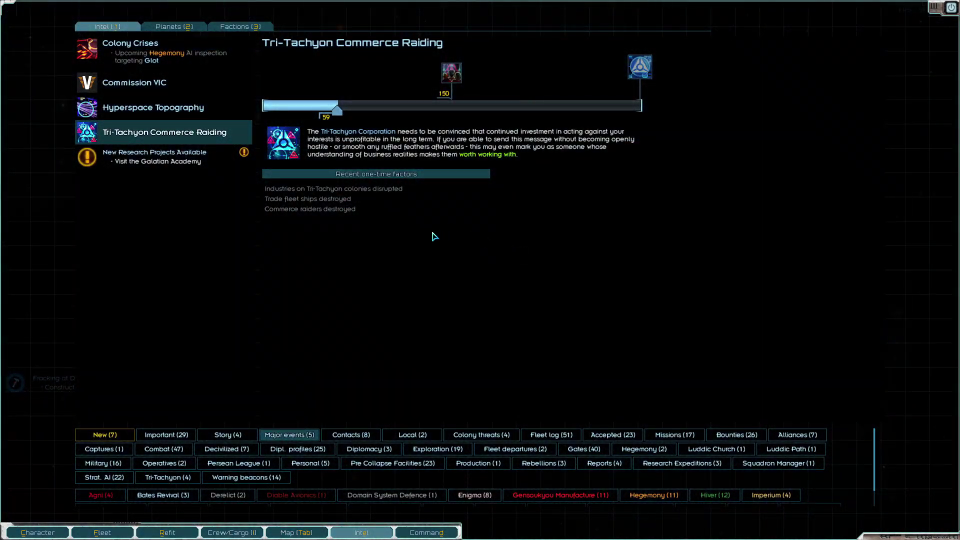
left_click(481, 434)
left_click(551, 434)
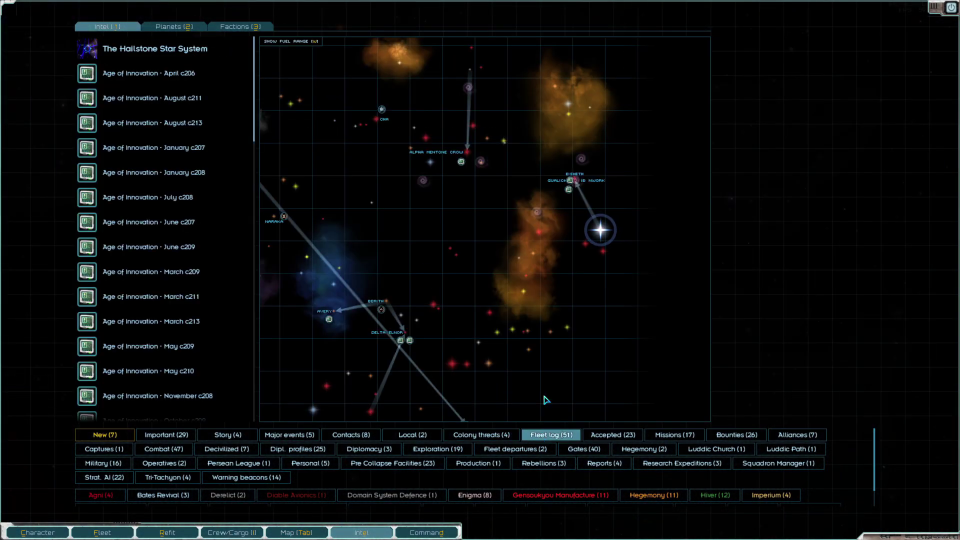
scroll(586, 221, "up", 2)
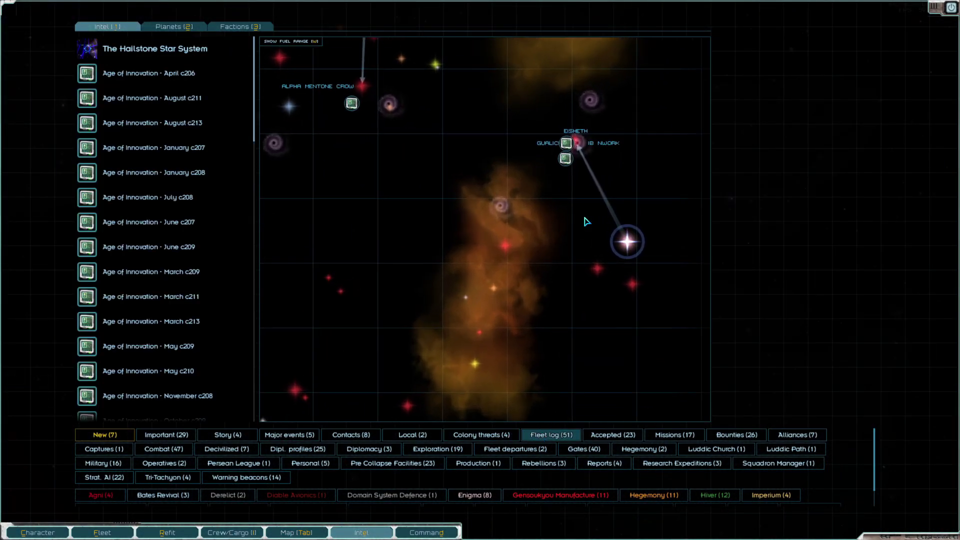
left_click(501, 207)
mouse_move(492, 242)
left_mouse_down()
mouse_move(696, 278)
mouse_move(428, 324)
left_mouse_up()
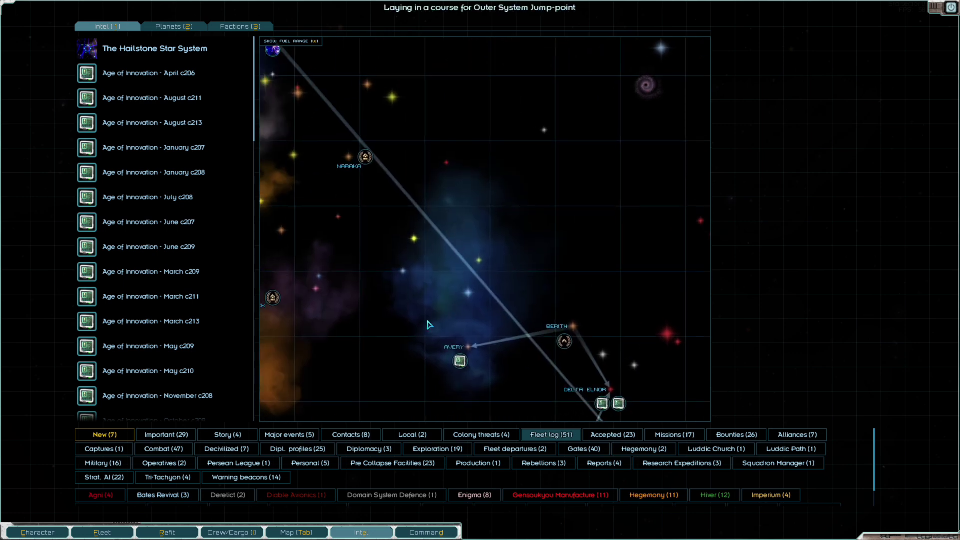
Review the Colony Crises intel on the Glot invasion and the Wesi defense.
left_click(457, 434)
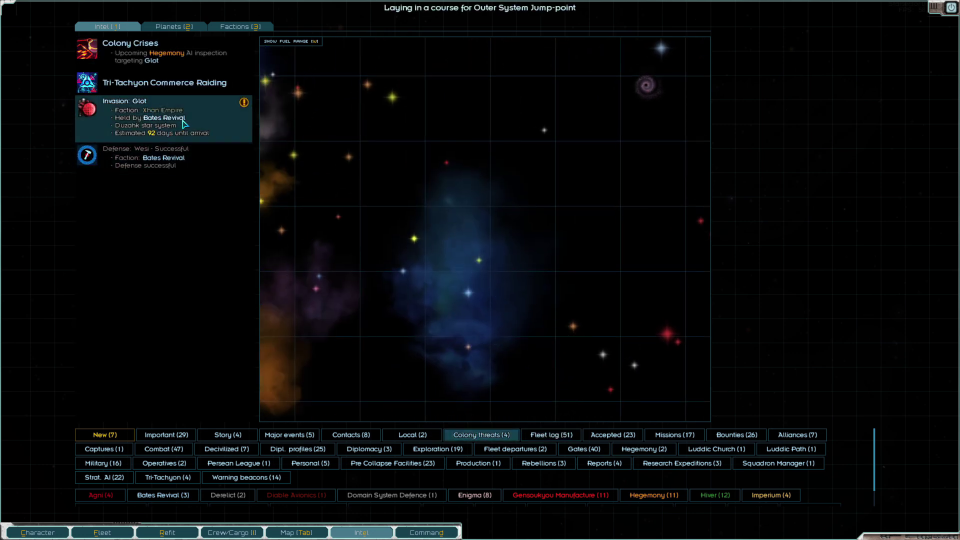
left_click(200, 67)
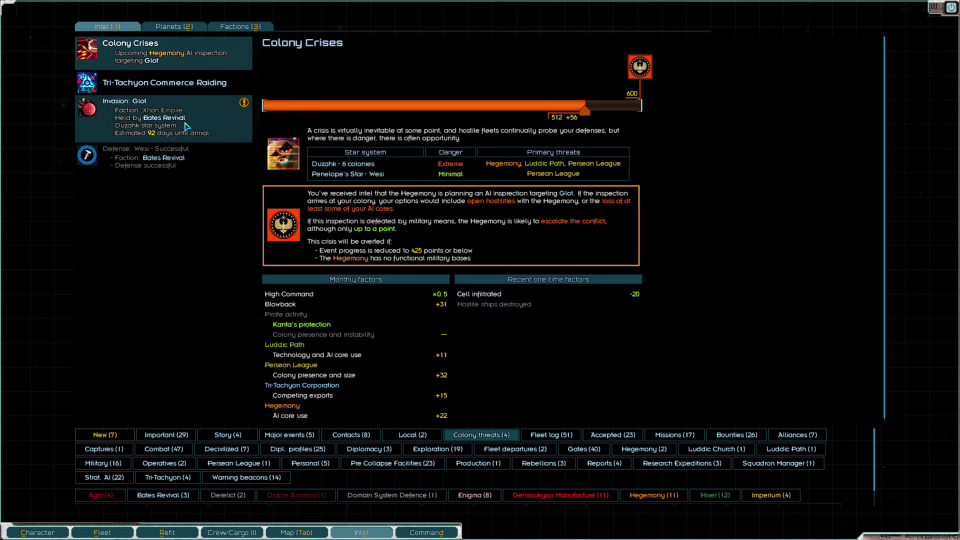
left_click(165, 113)
left_click(202, 54)
left_click(187, 114)
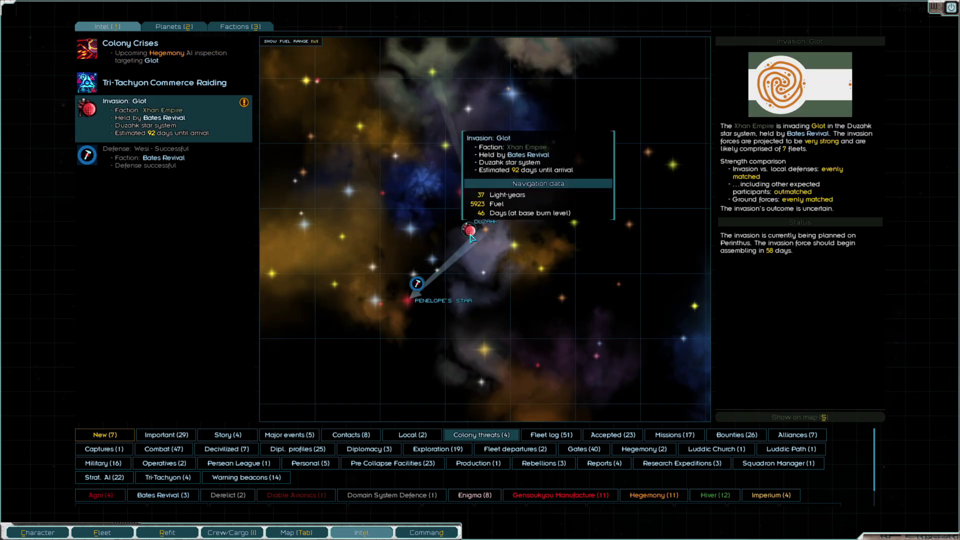
left_click(419, 285)
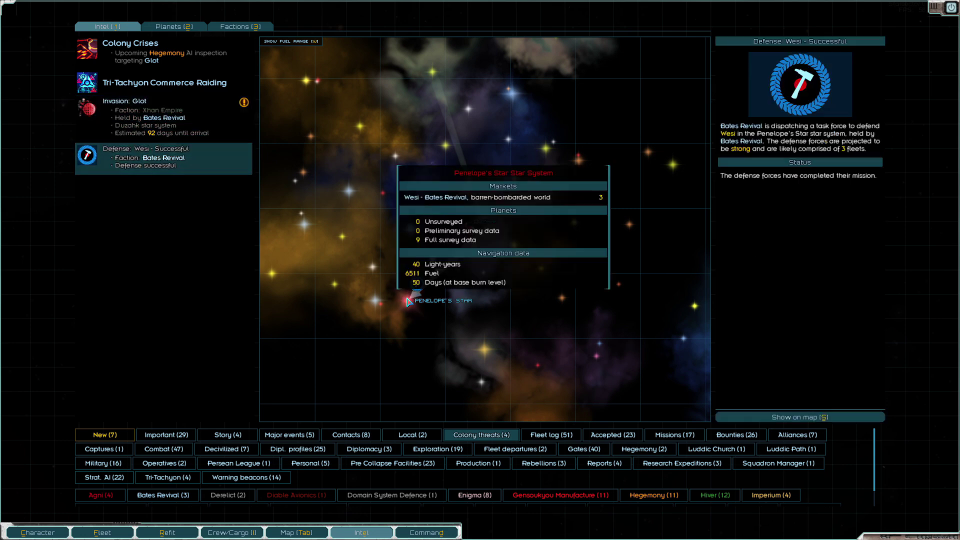
Close the intel screens, resume travel and collapse the research progress panel.
key("Tab")
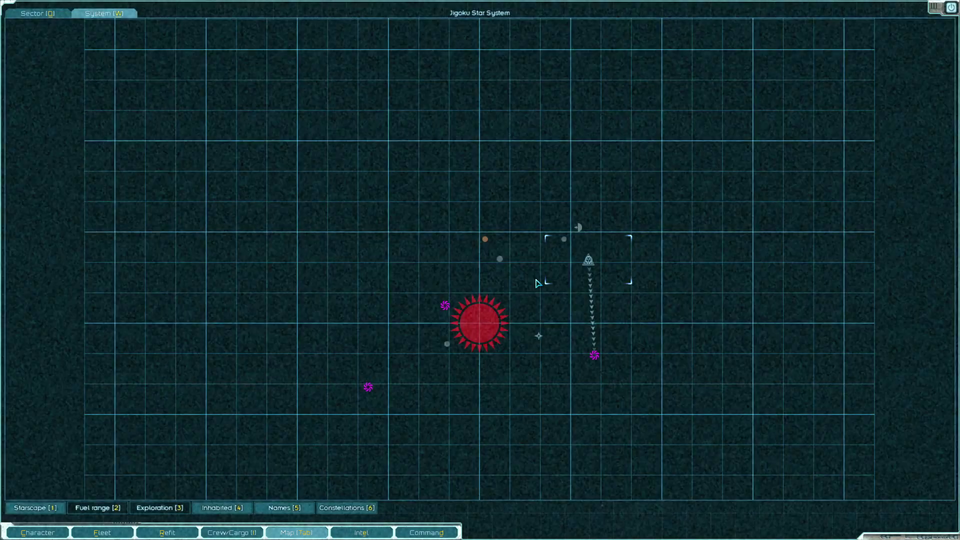
key("Tab")
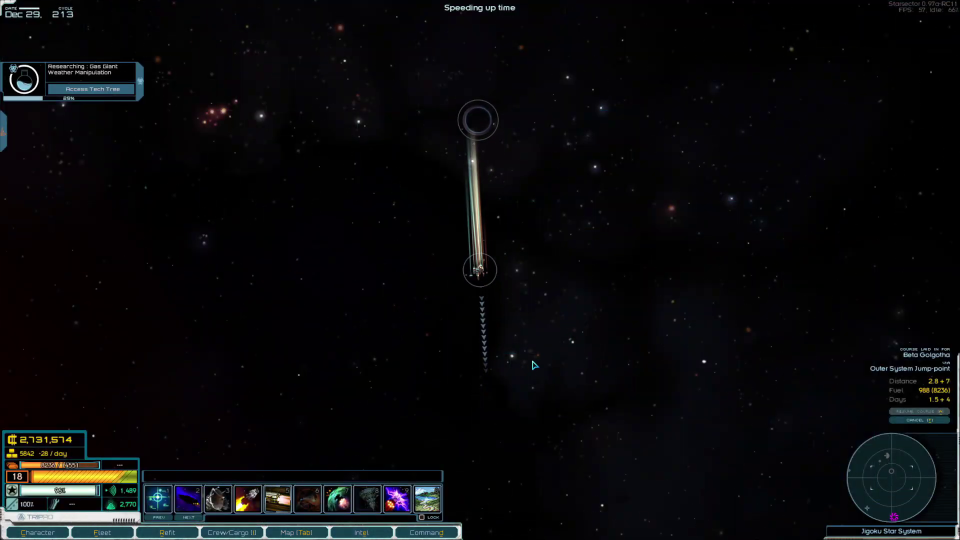
left_click(144, 89)
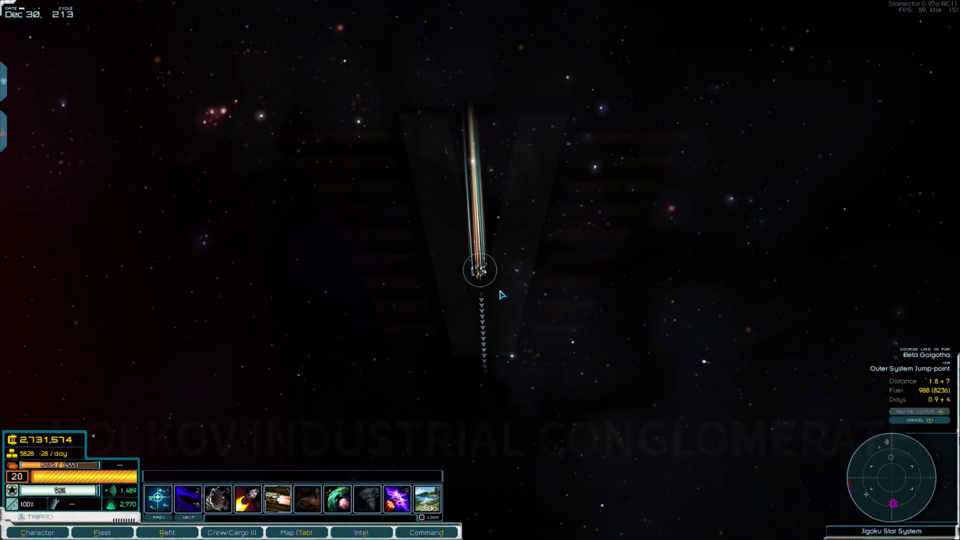